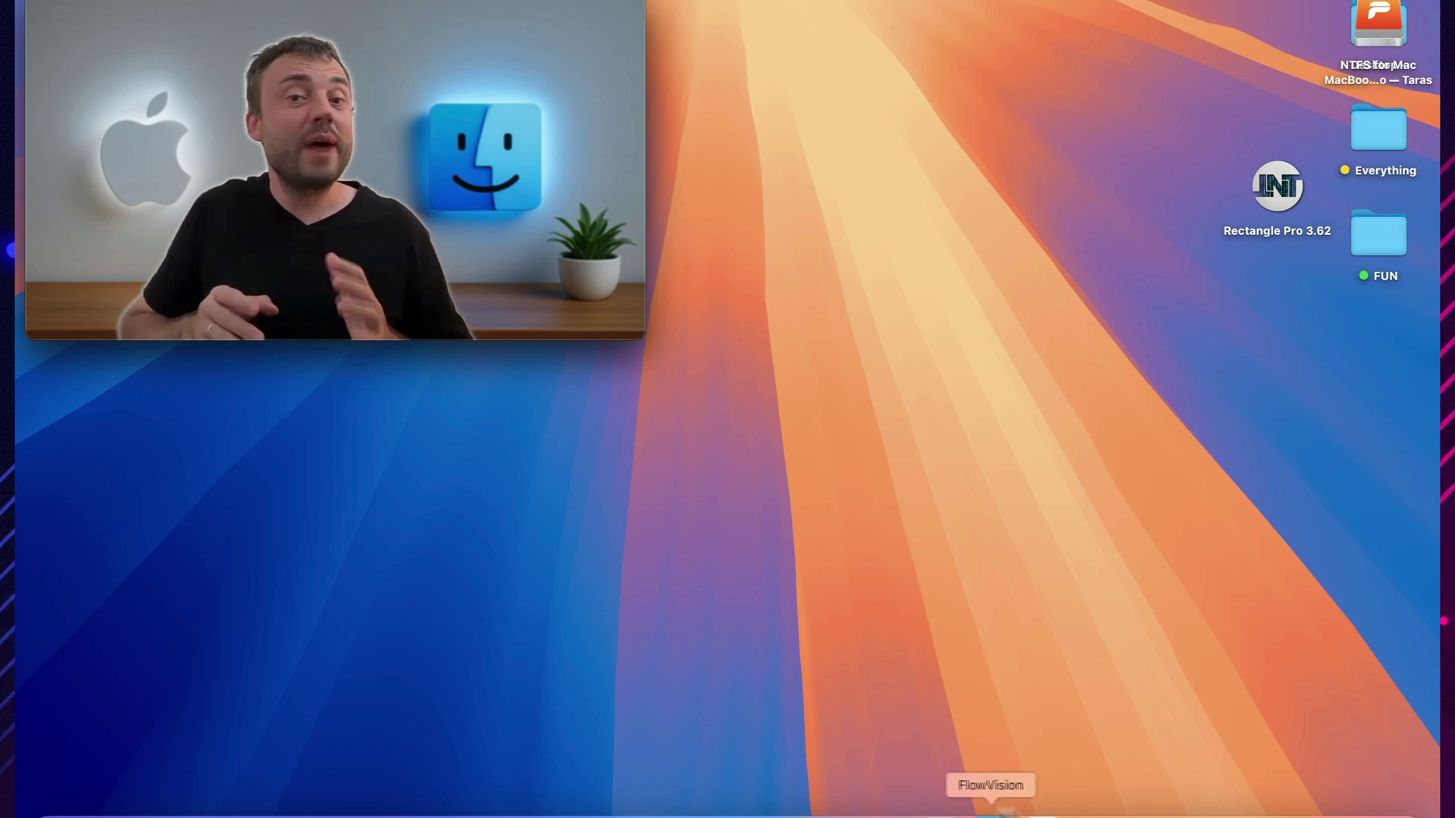
# Open, minimize and restore the Recents window, then bring back the search results window
pyautogui.click(1256, 801)
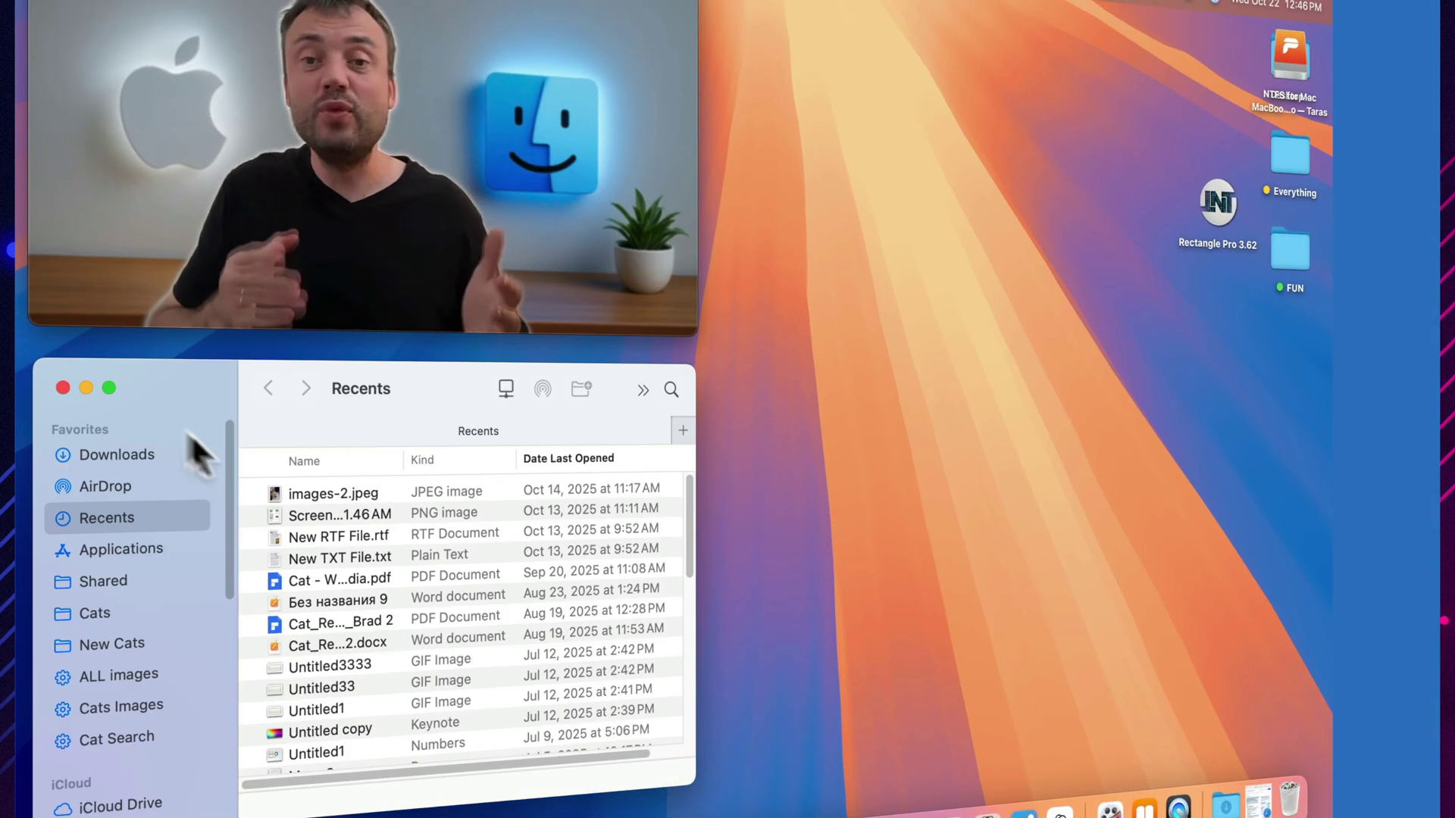
pyautogui.click(86, 388)
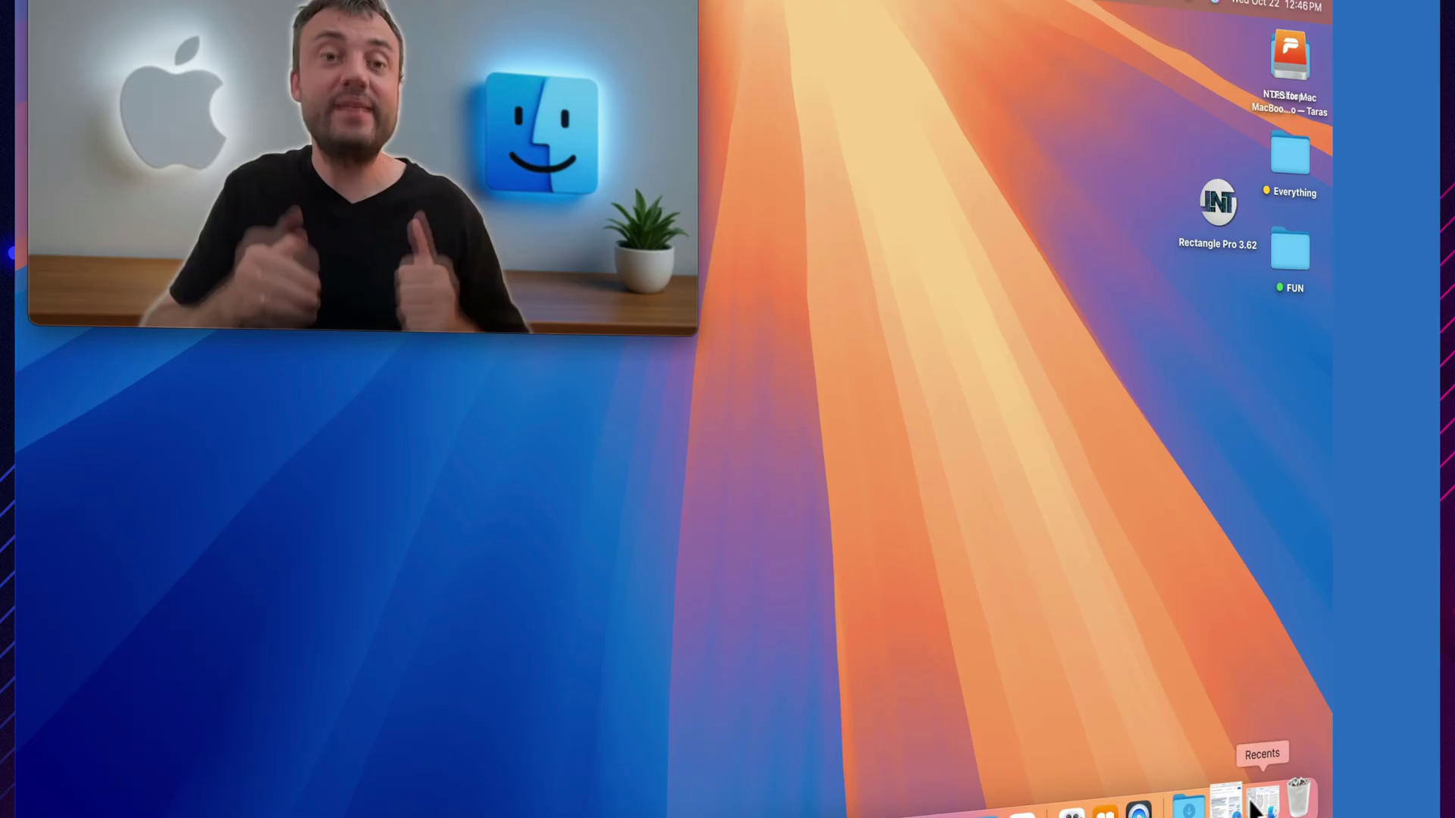
pyautogui.click(1257, 802)
pyautogui.click(60, 387)
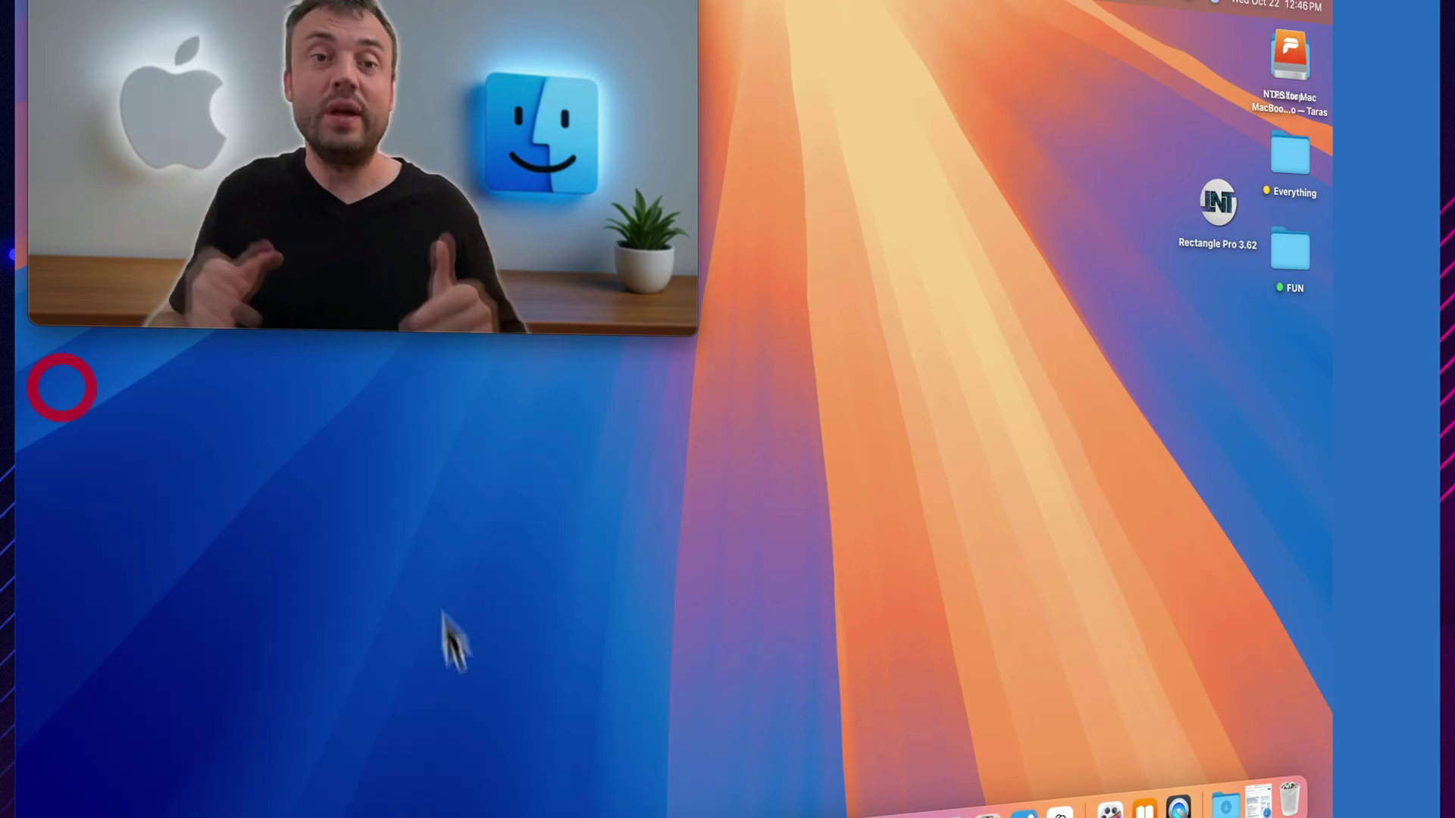
pyautogui.click(1143, 803)
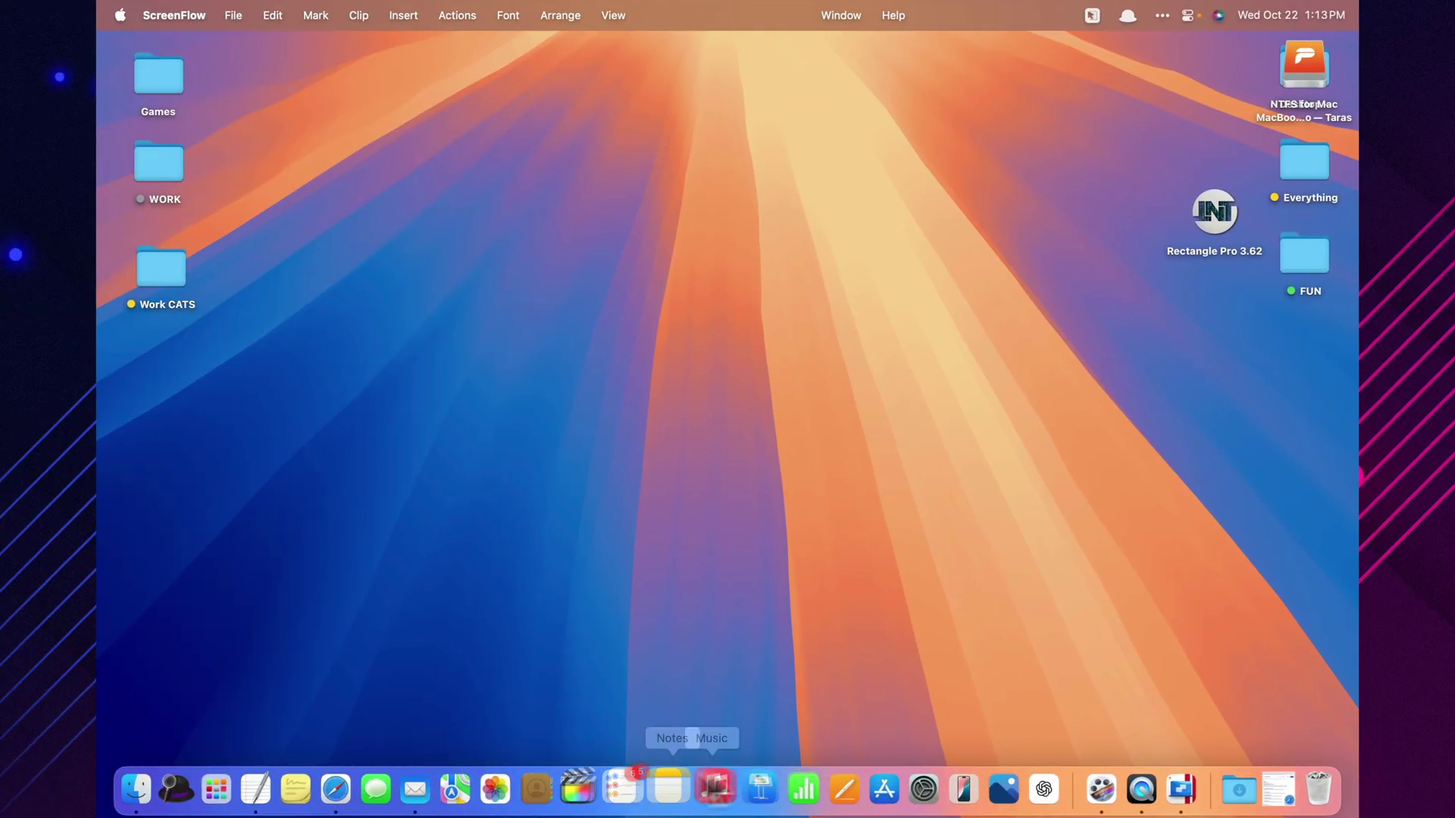
# Install Windows 11, accept its license agreement, and close the Edge Installation Finished page
pyautogui.click(1155, 792)
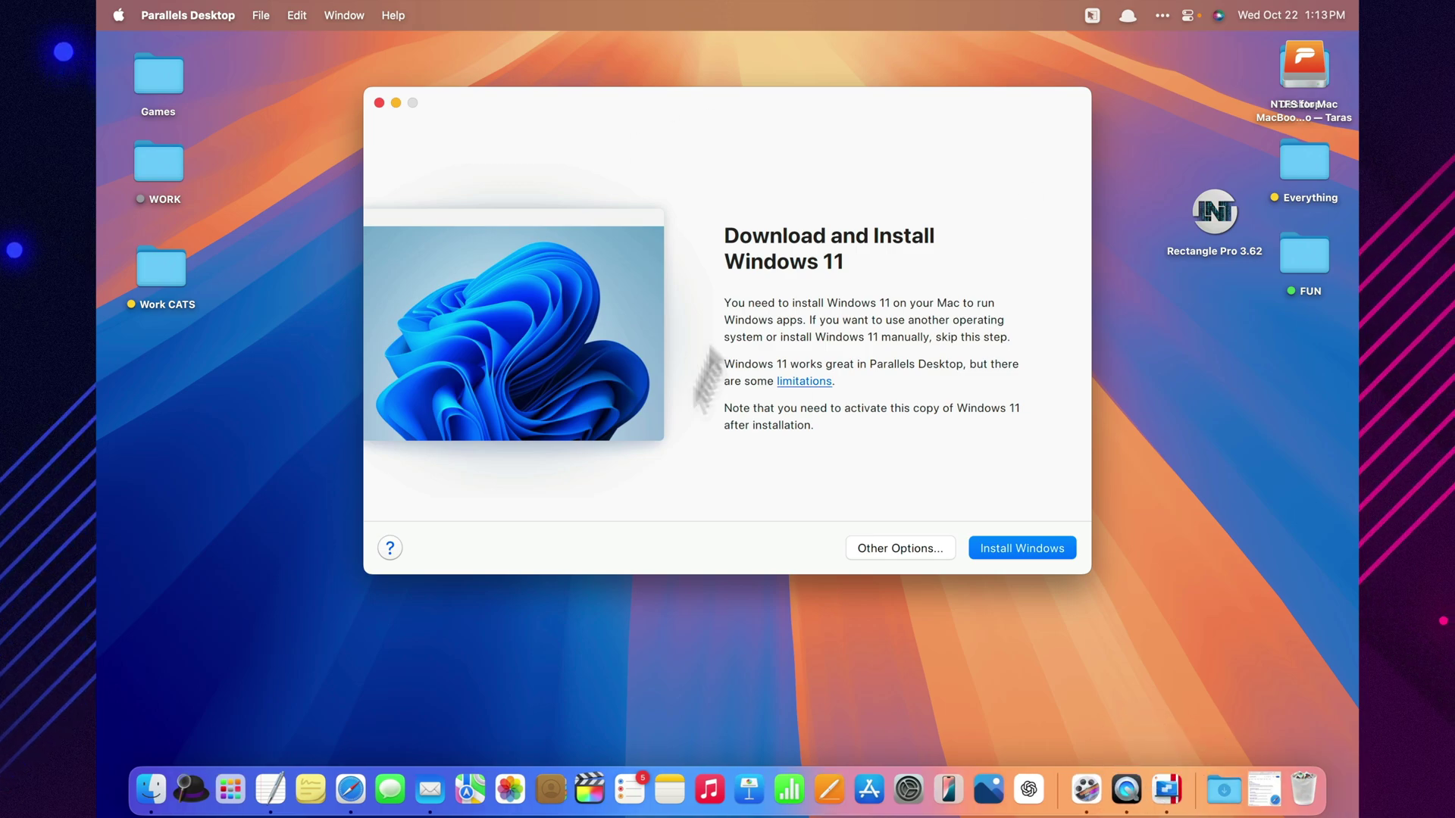
pyautogui.click(1003, 550)
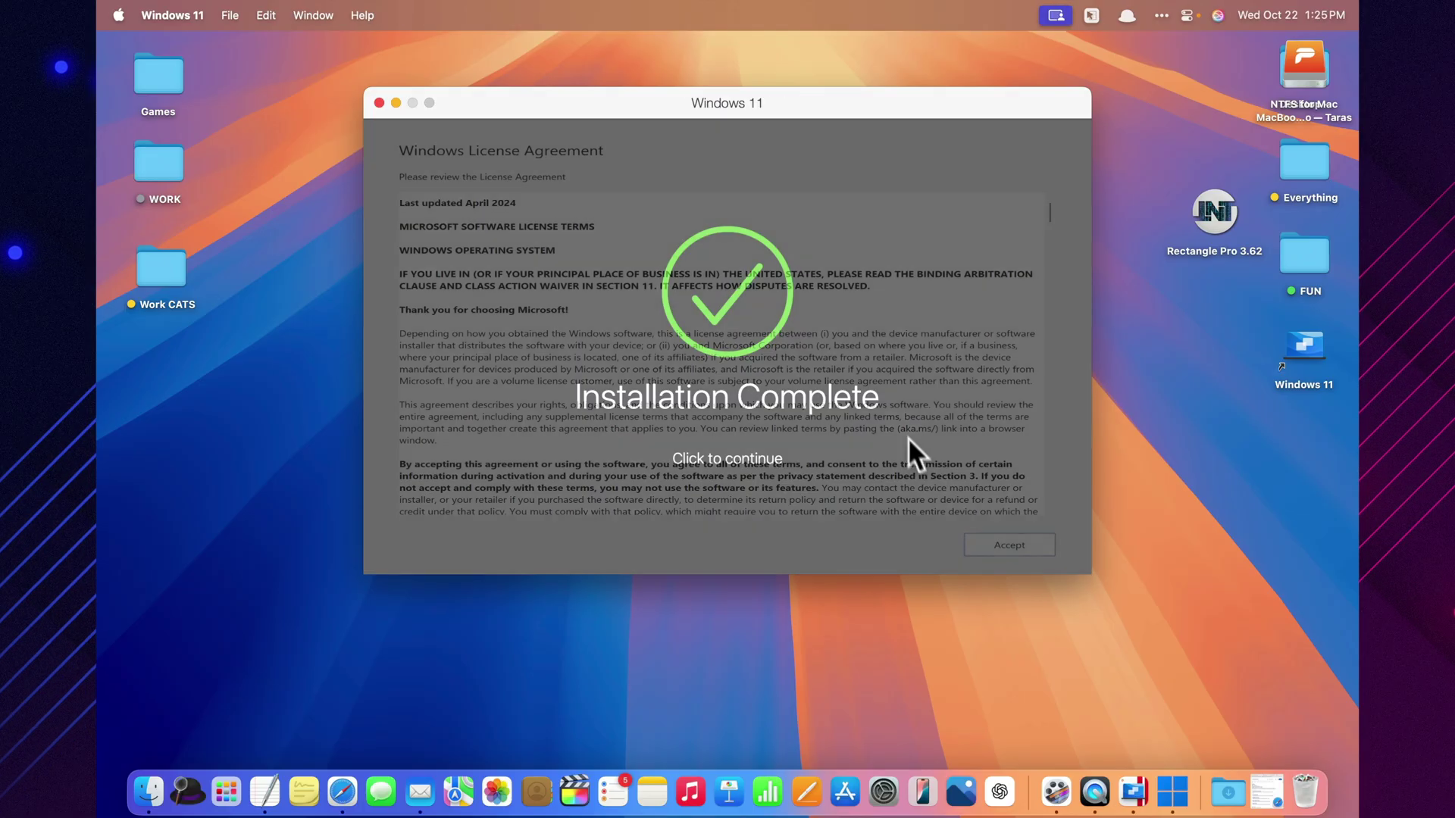
pyautogui.click(747, 452)
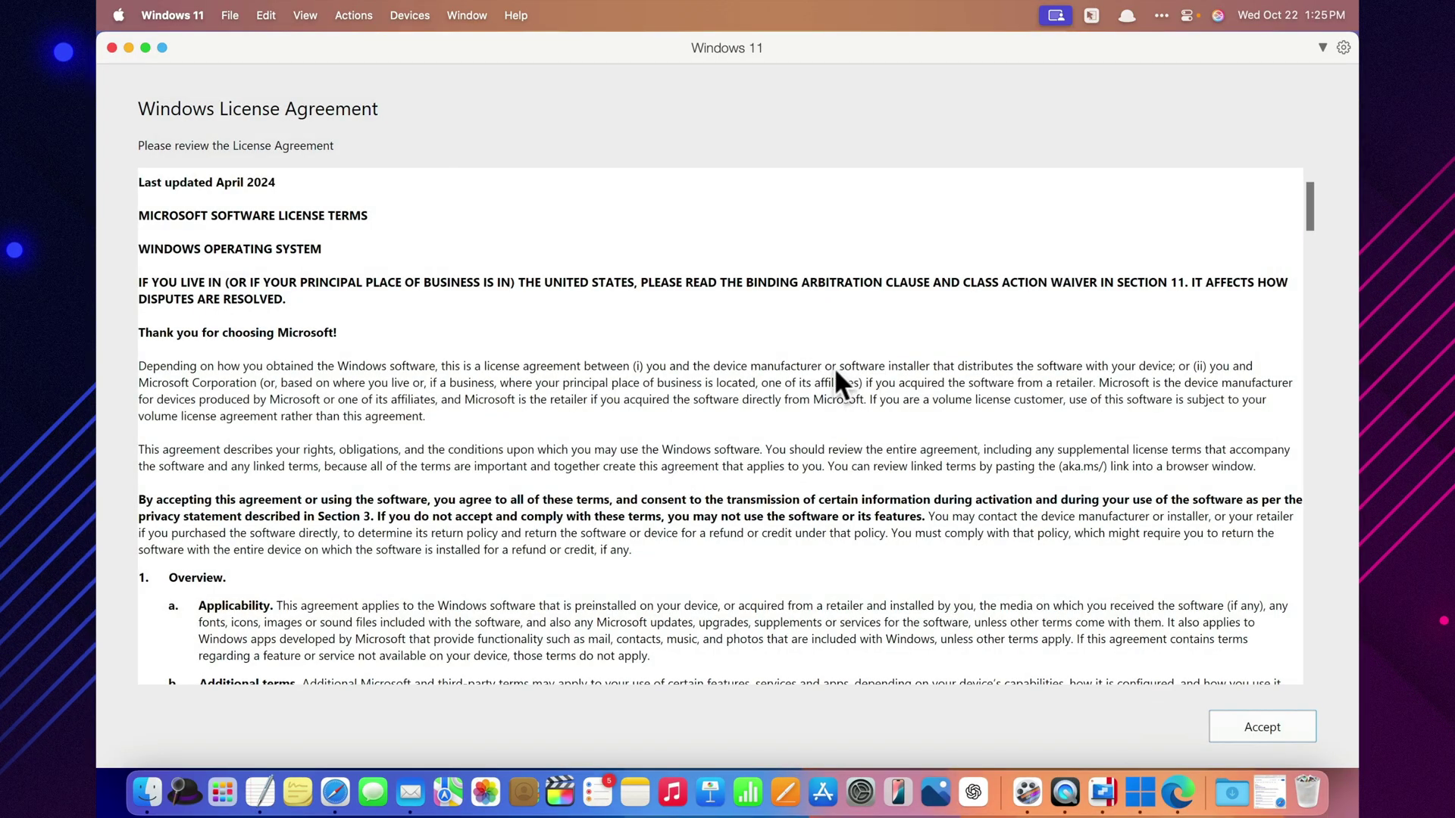
pyautogui.click(1271, 729)
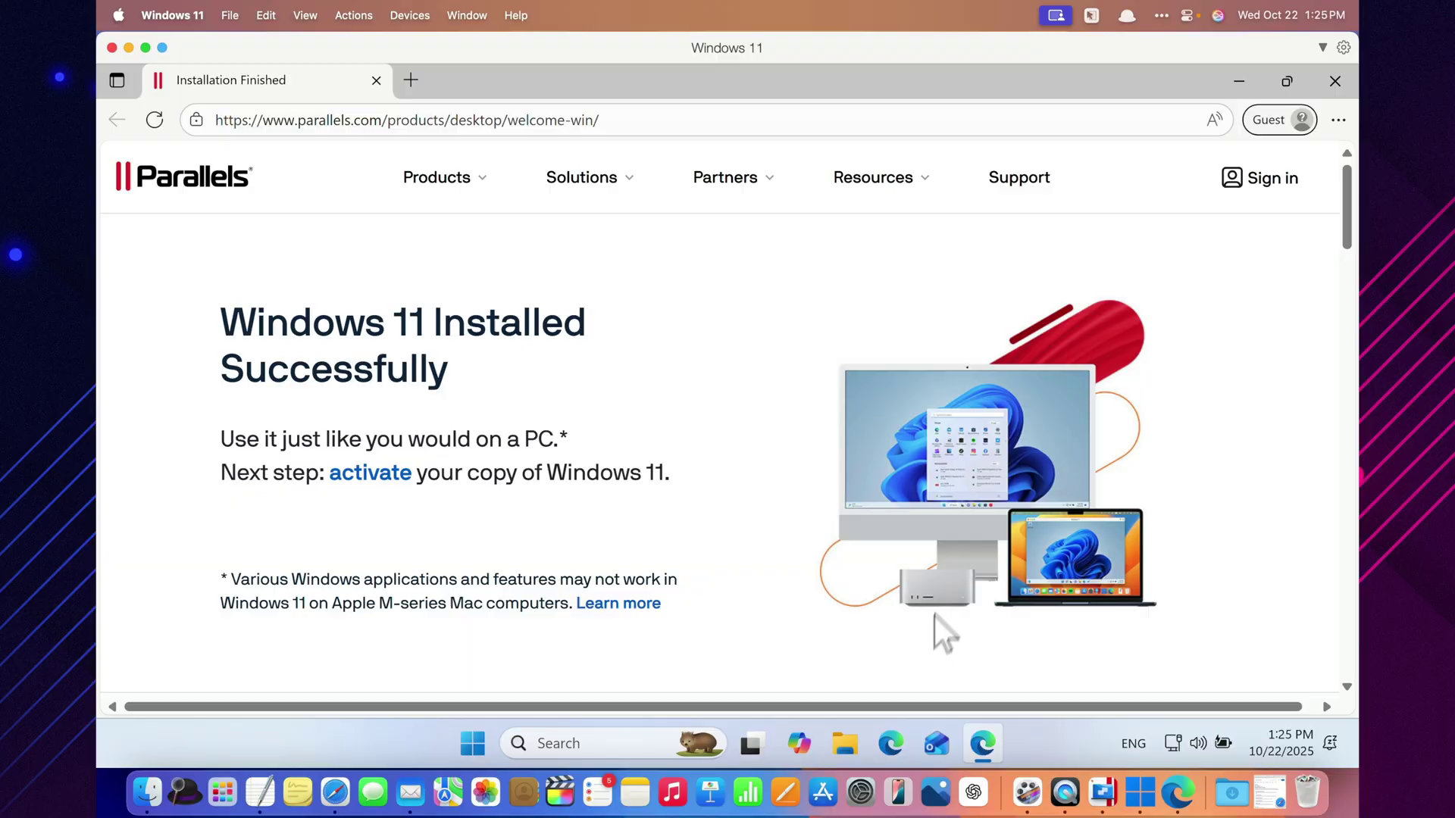
pyautogui.scroll(-10, 826, 479)
pyautogui.scroll(-10, 827, 480)
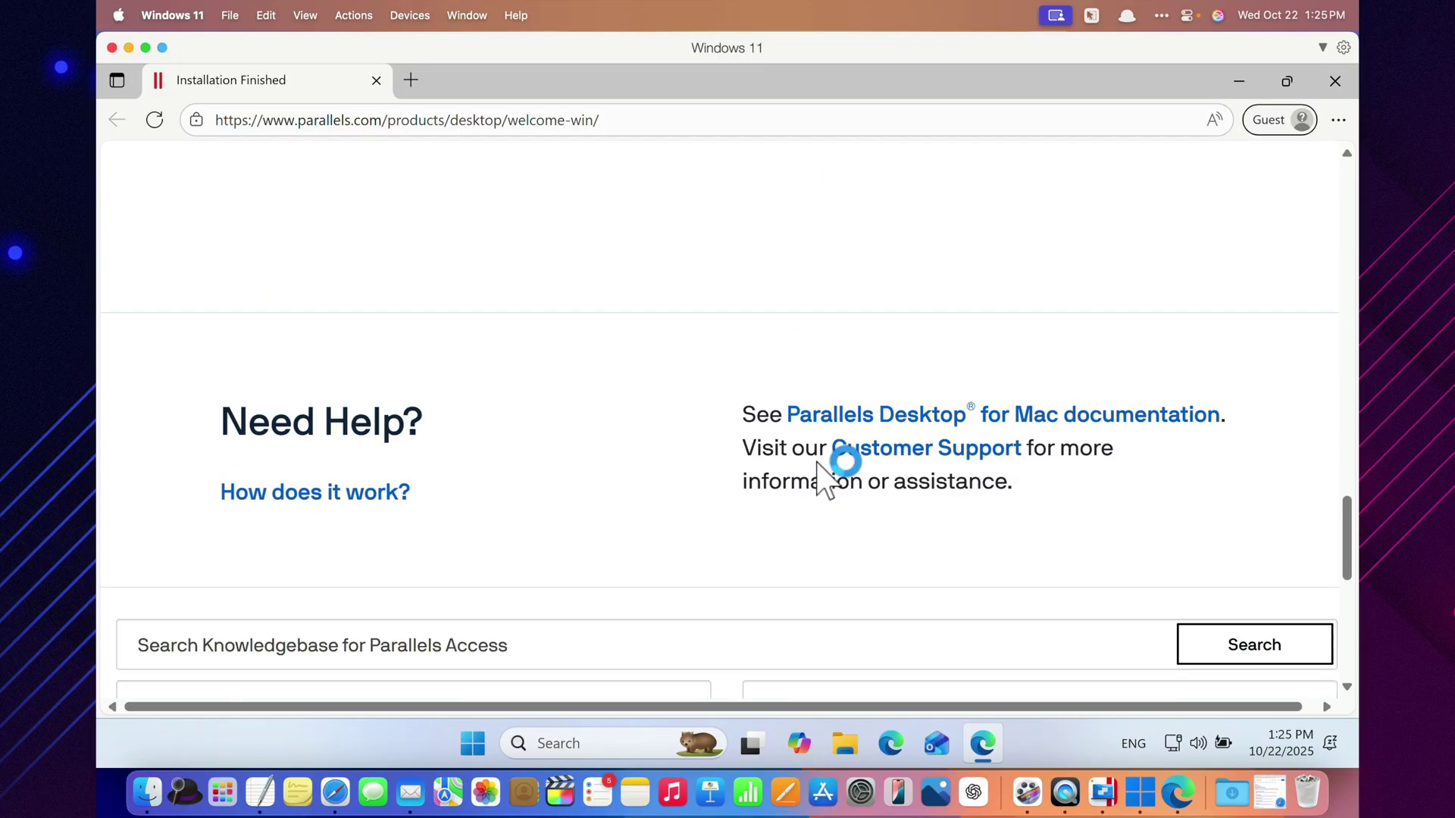
pyautogui.scroll(-10, 827, 479)
pyautogui.scroll(15, 825, 479)
pyautogui.scroll(5, 815, 462)
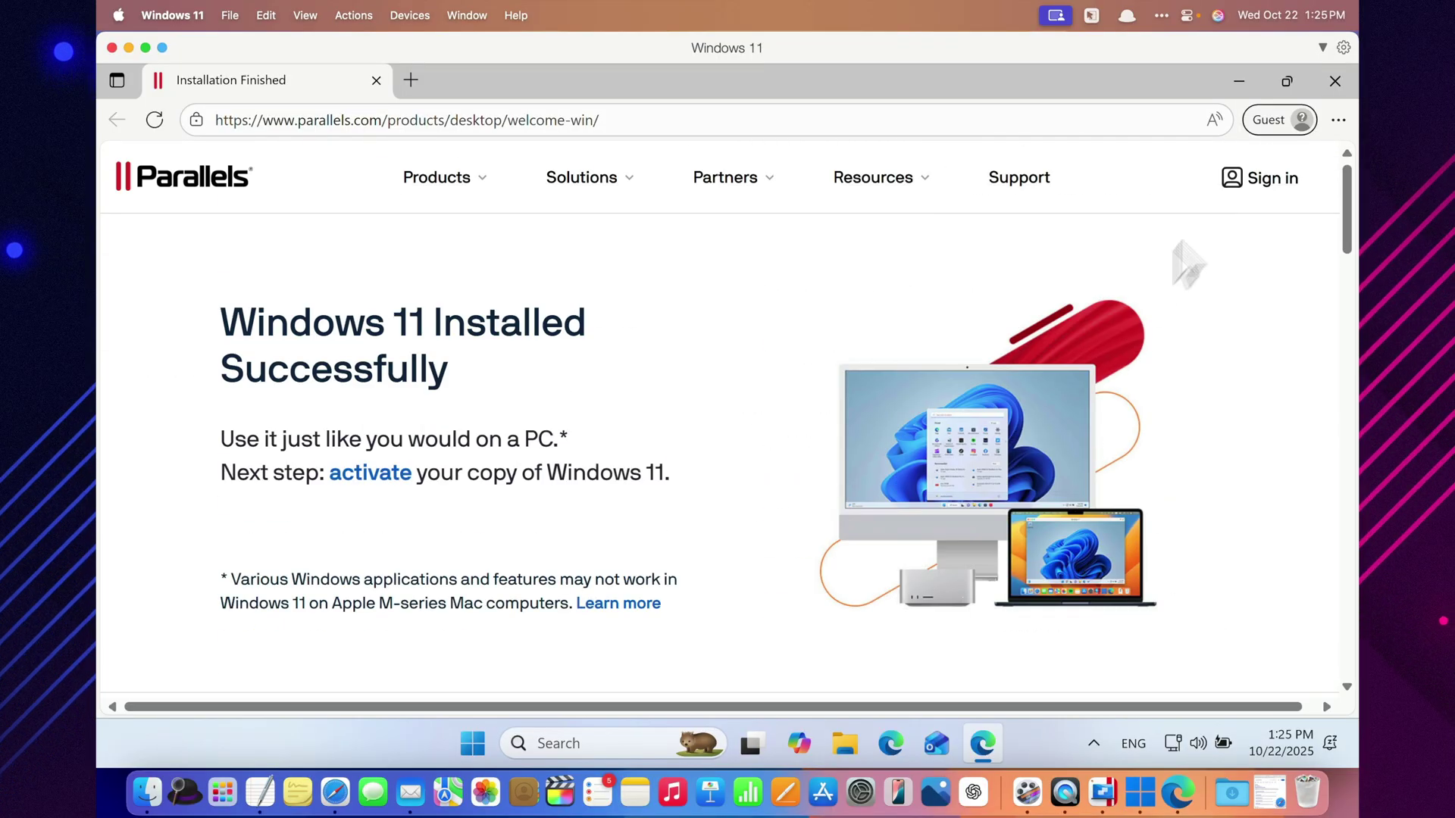
pyautogui.click(1333, 82)
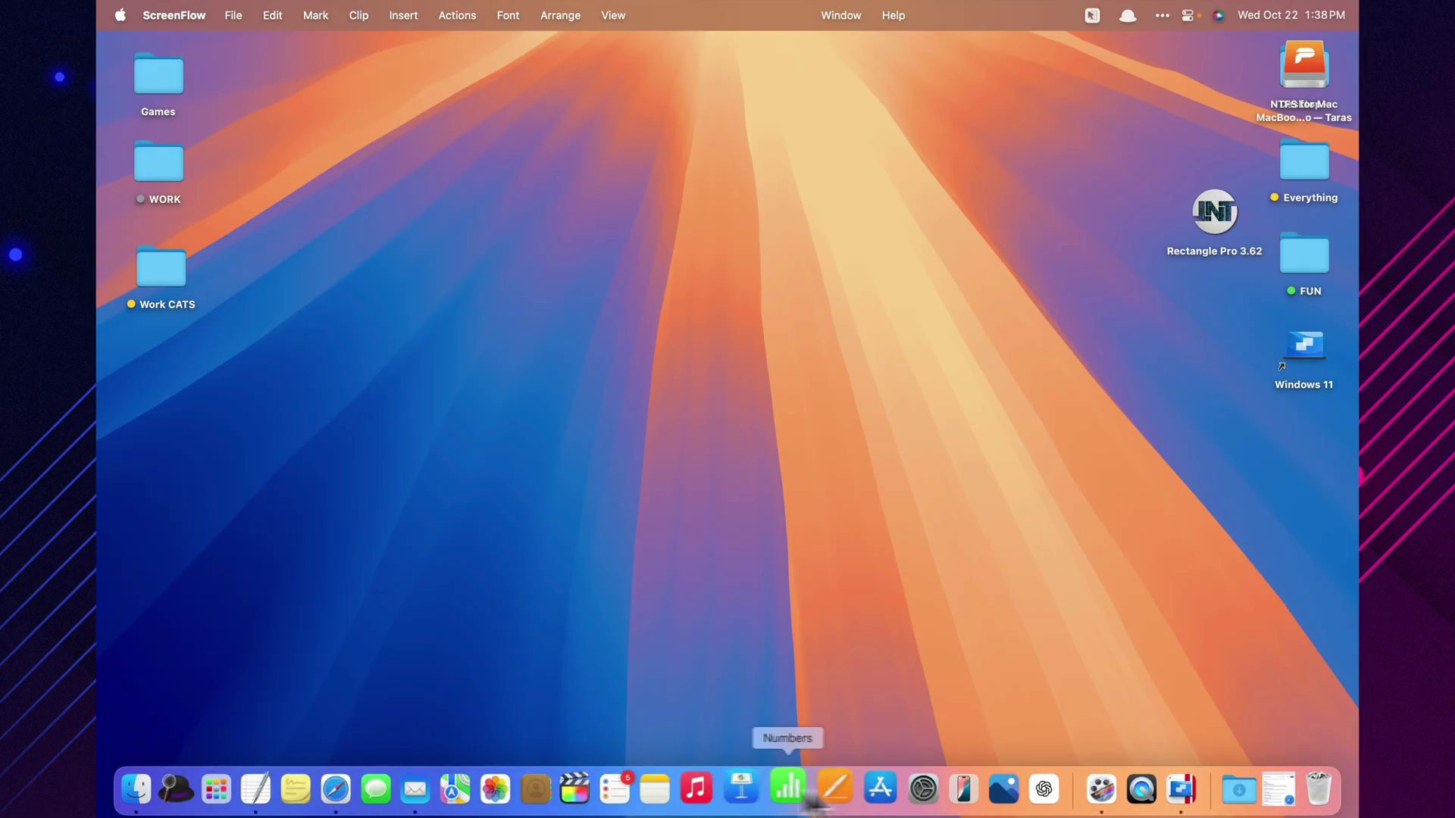
# Open the Windows 11 VM's General configuration through the Control Center
pyautogui.rightClick(1168, 799)
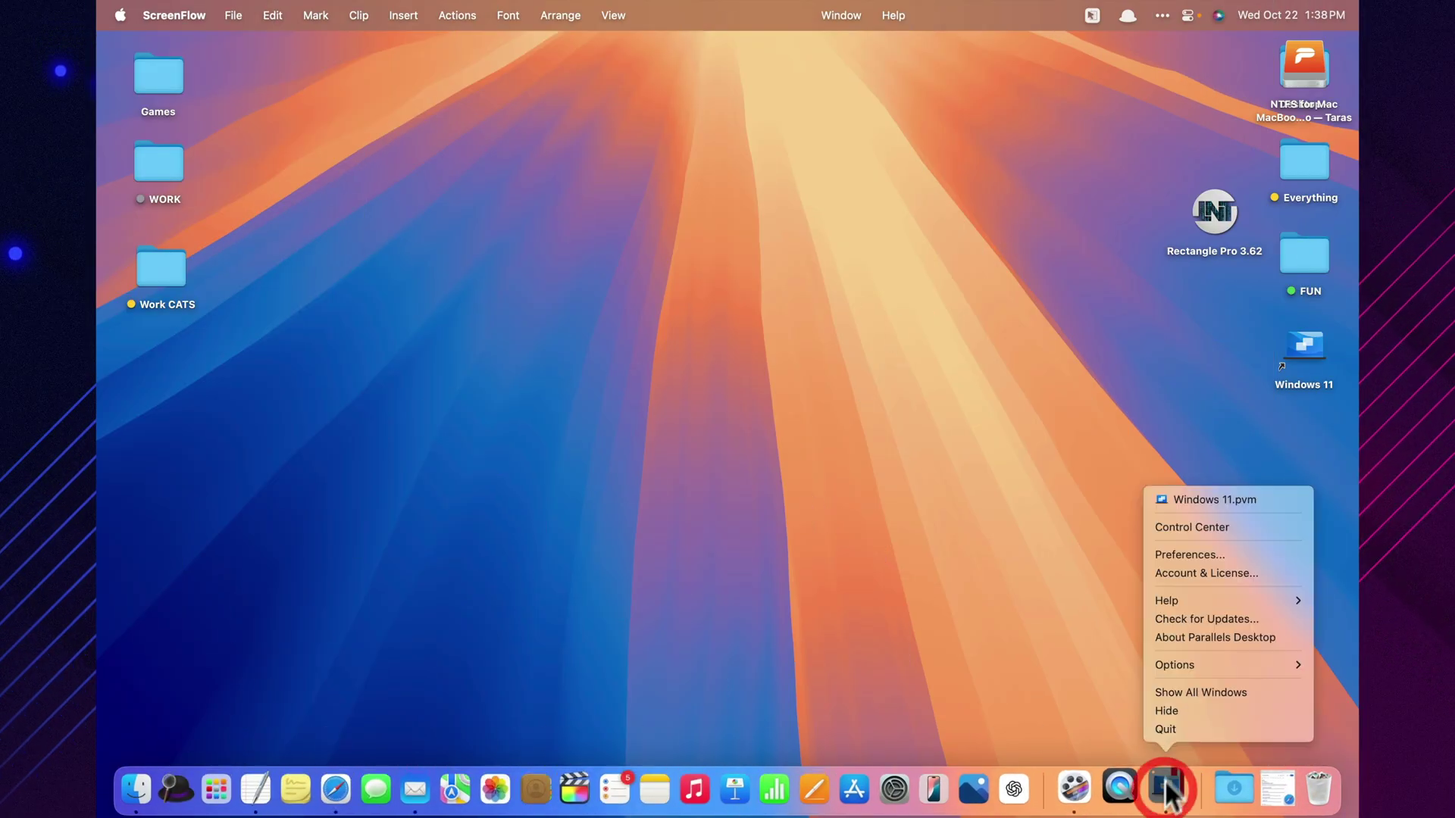
pyautogui.click(1190, 520)
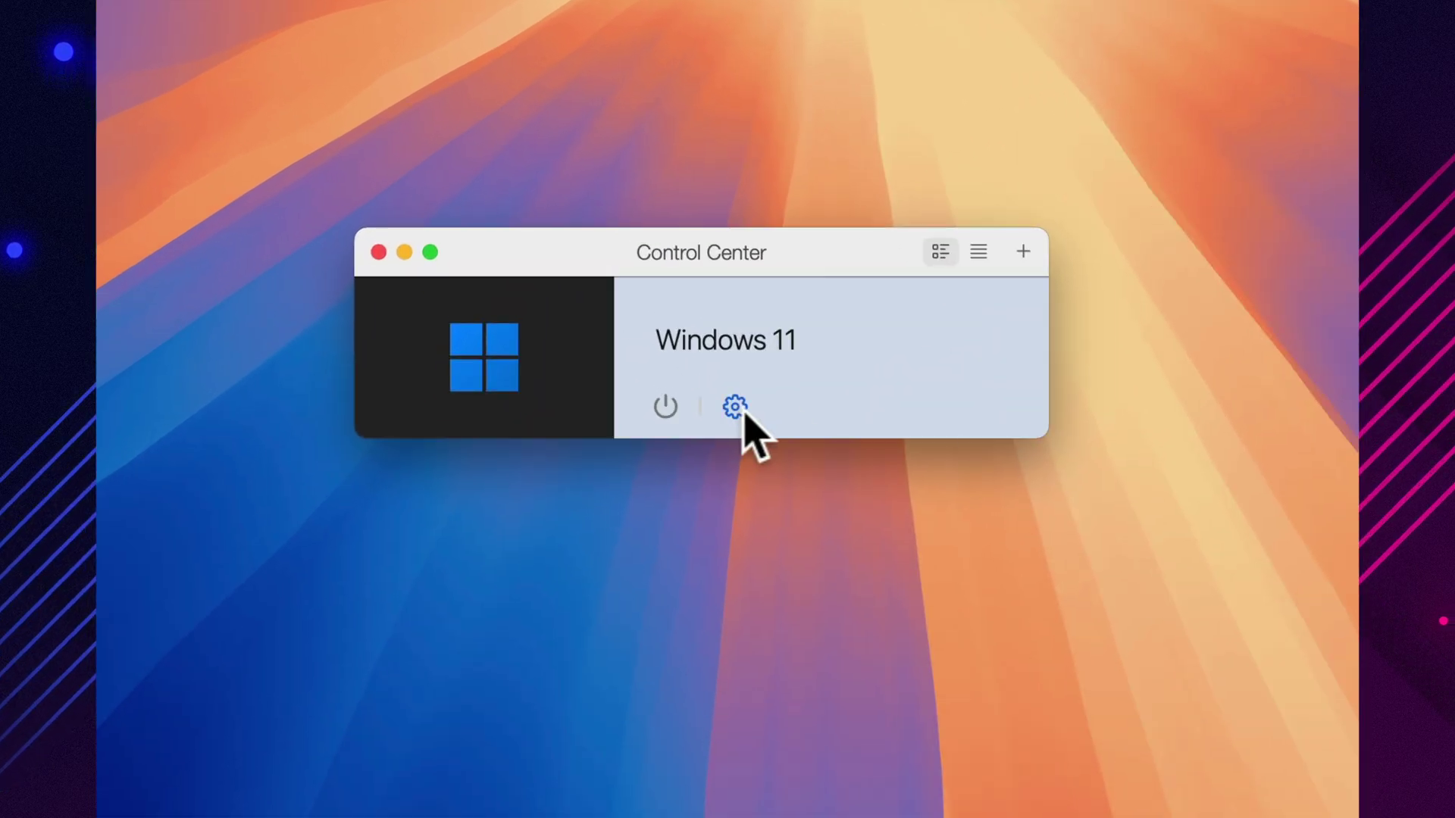
pyautogui.click(736, 408)
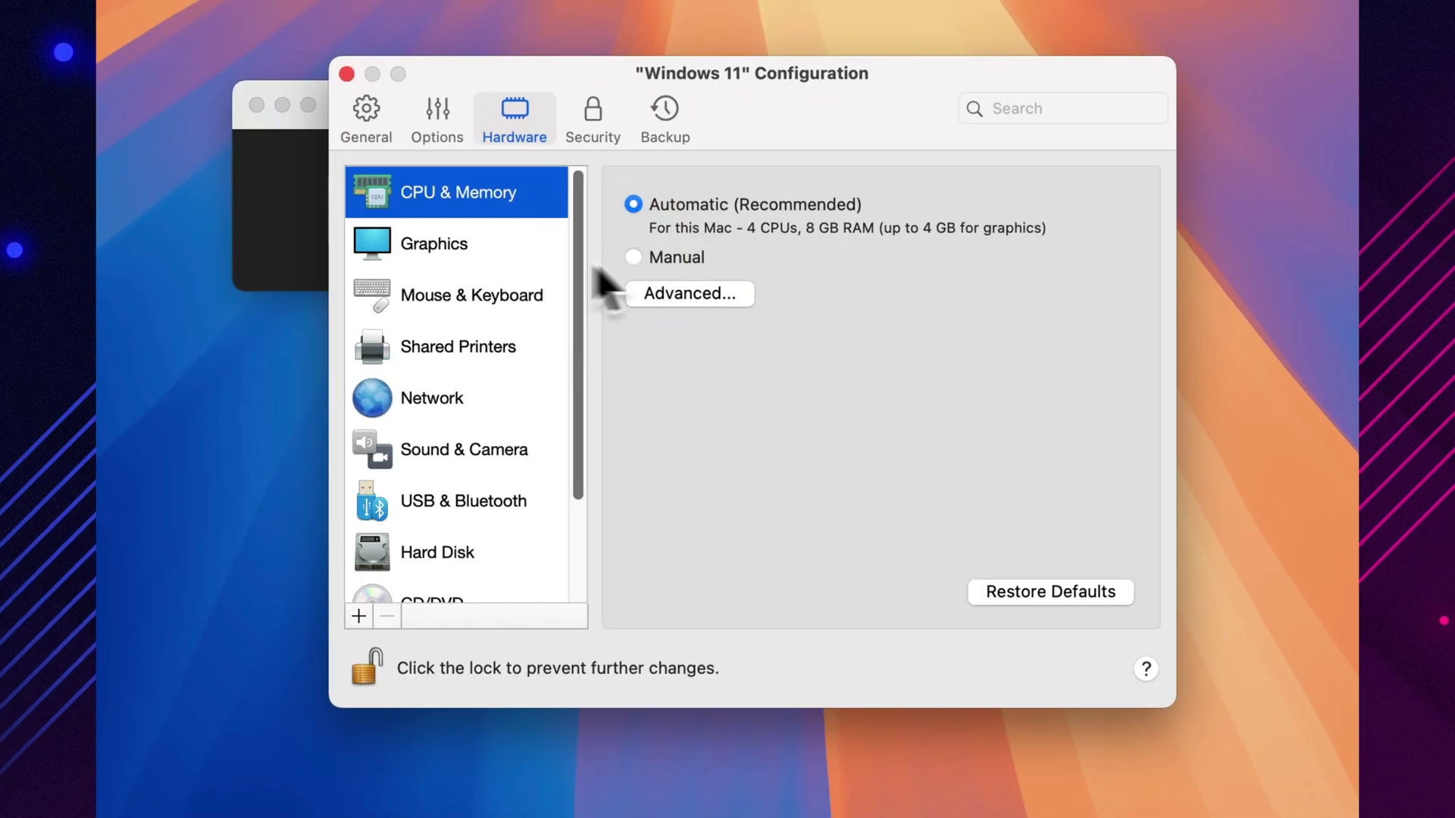
pyautogui.click(378, 134)
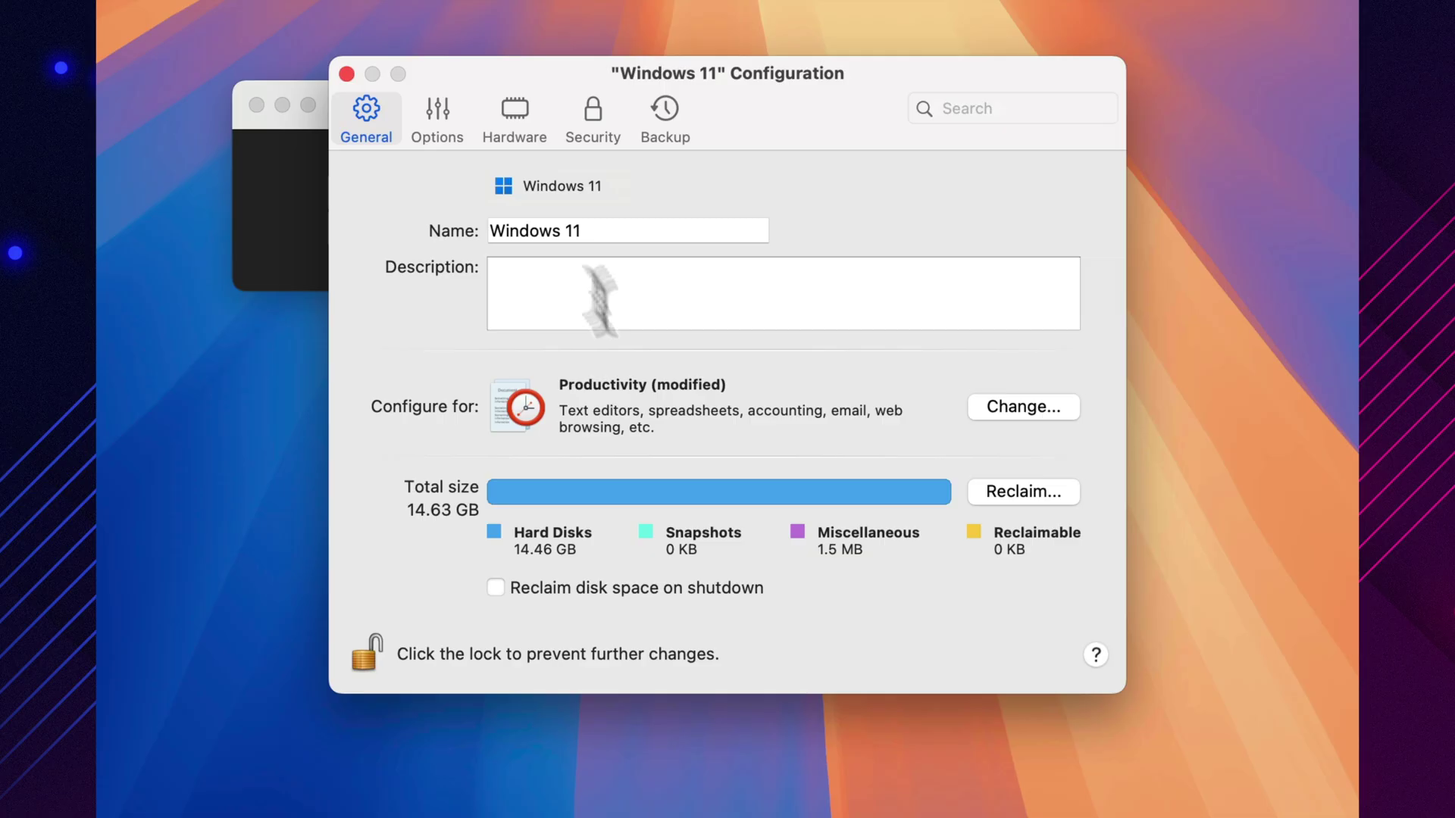
# Compare the Games, Design, Software testing and development profiles, then confirm Productivity
pyautogui.click(1056, 409)
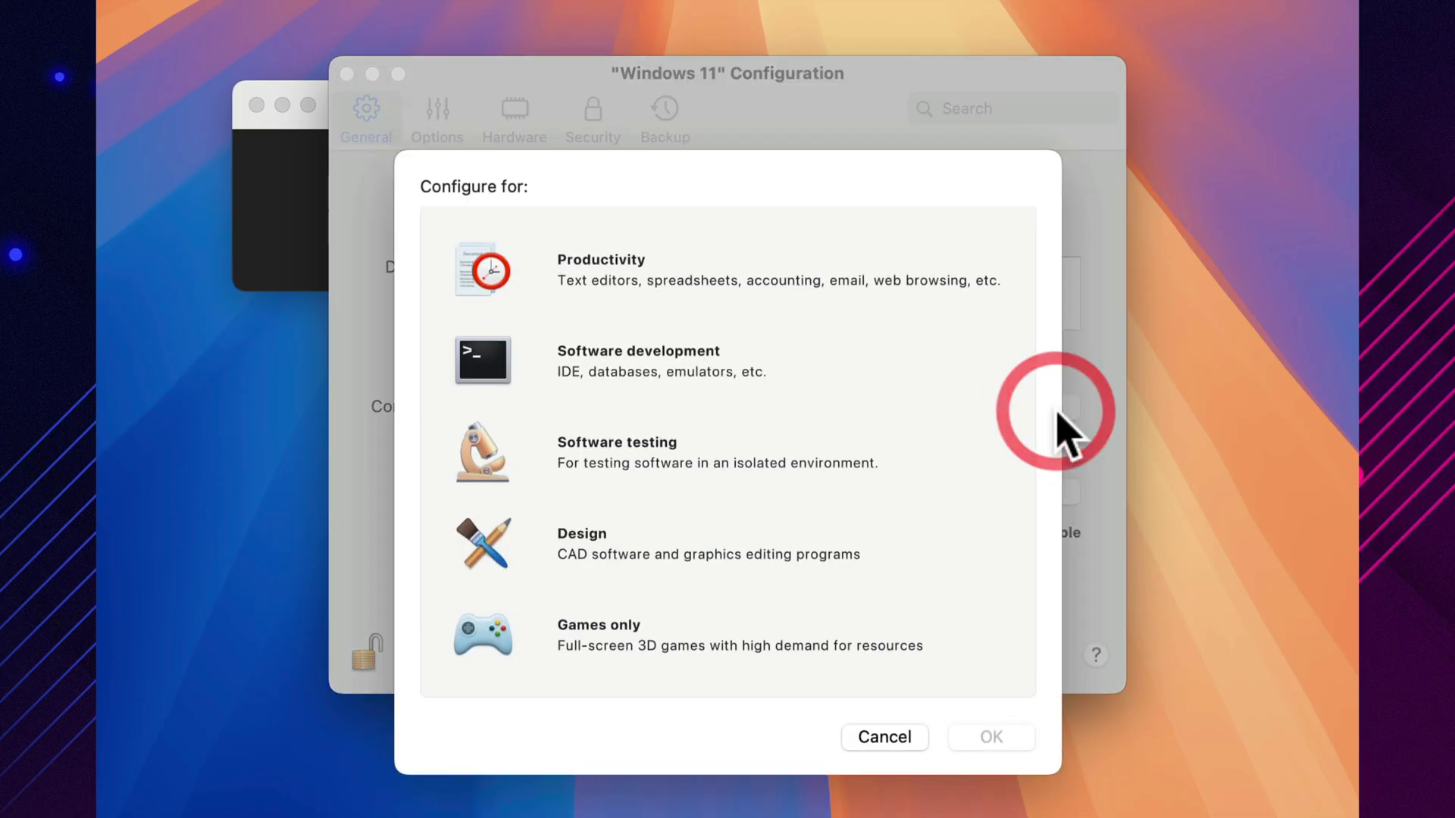
pyautogui.click(633, 646)
pyautogui.click(626, 555)
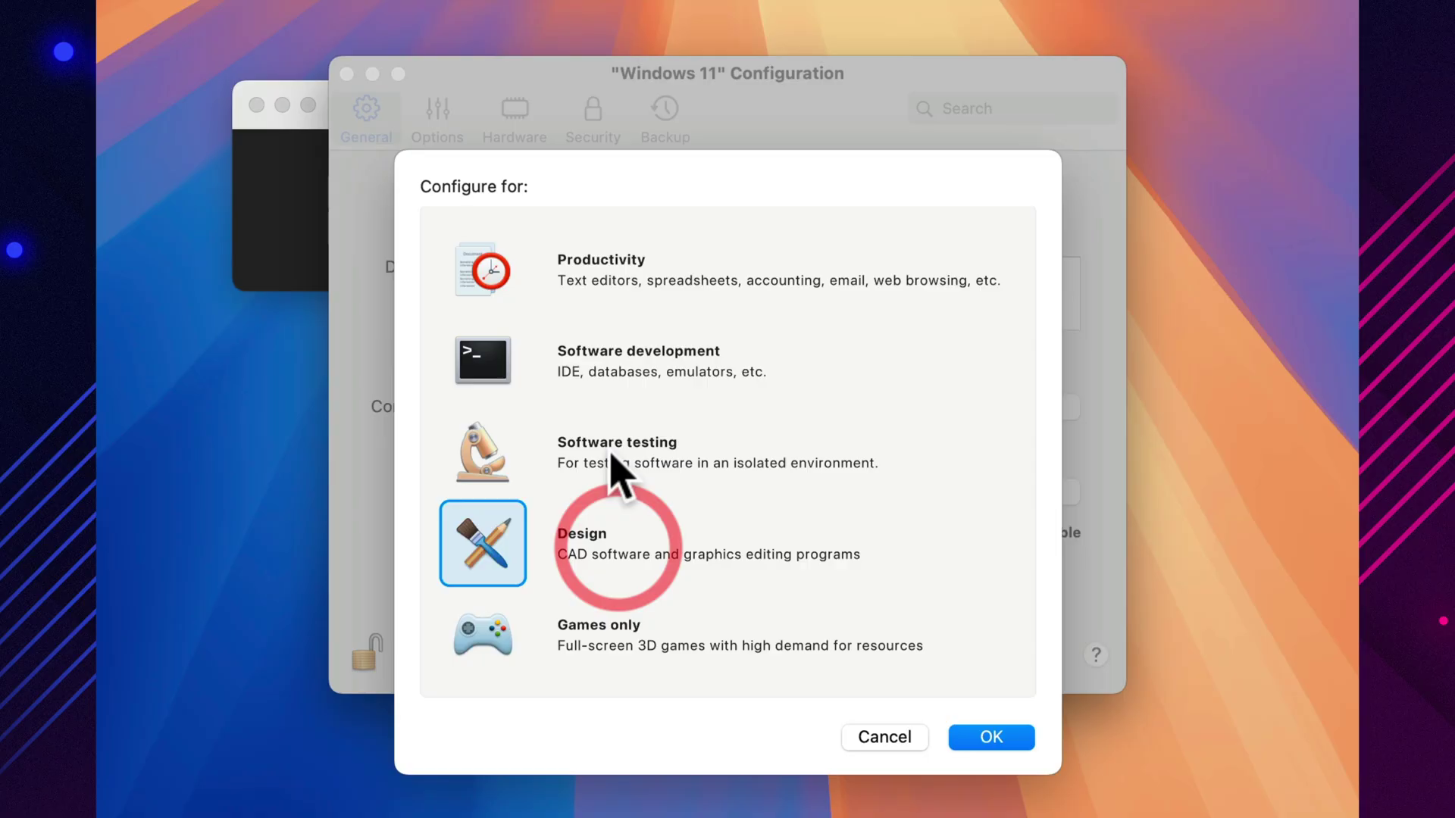
pyautogui.click(612, 447)
pyautogui.click(605, 361)
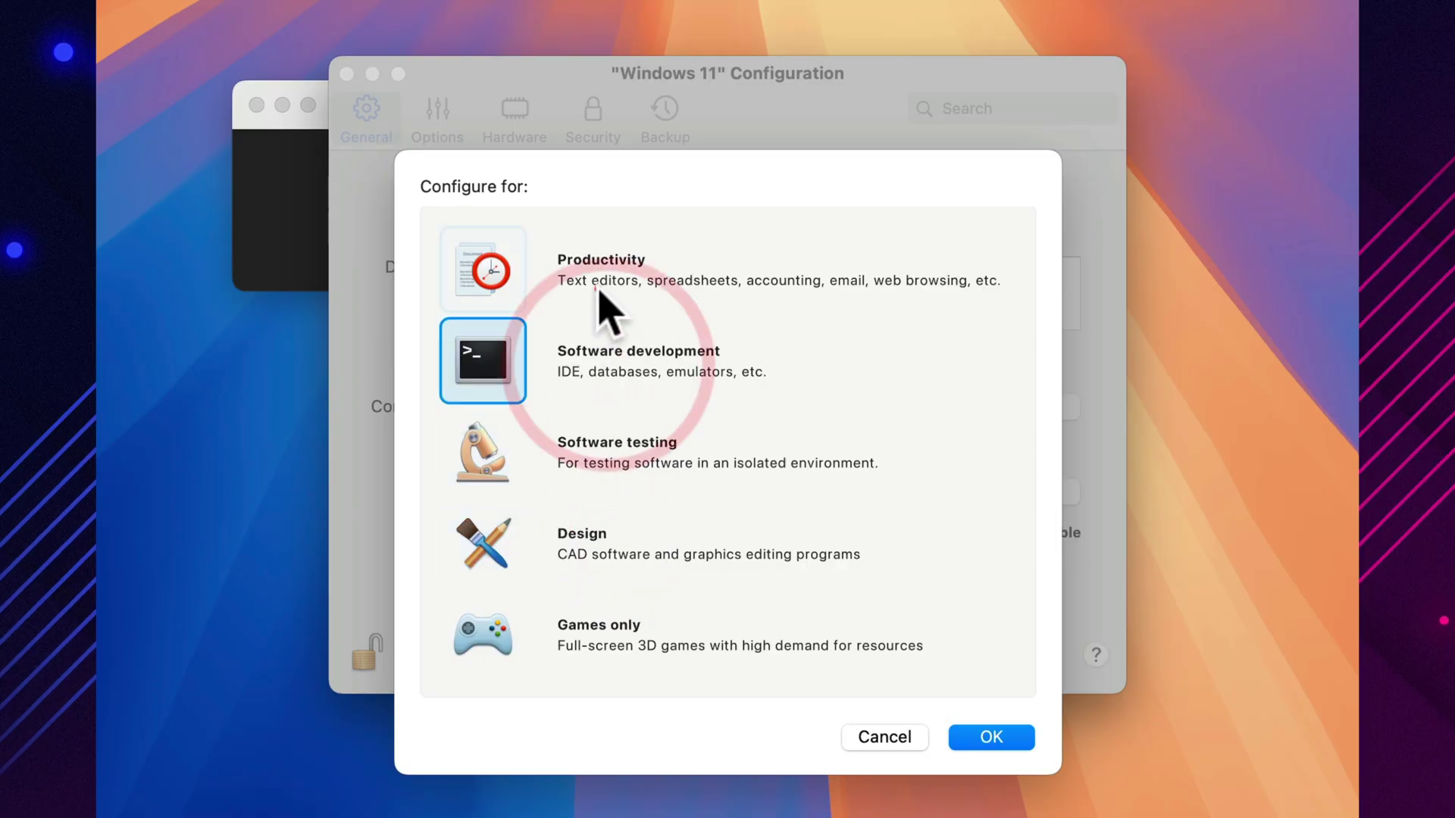
pyautogui.click(599, 286)
pyautogui.click(989, 741)
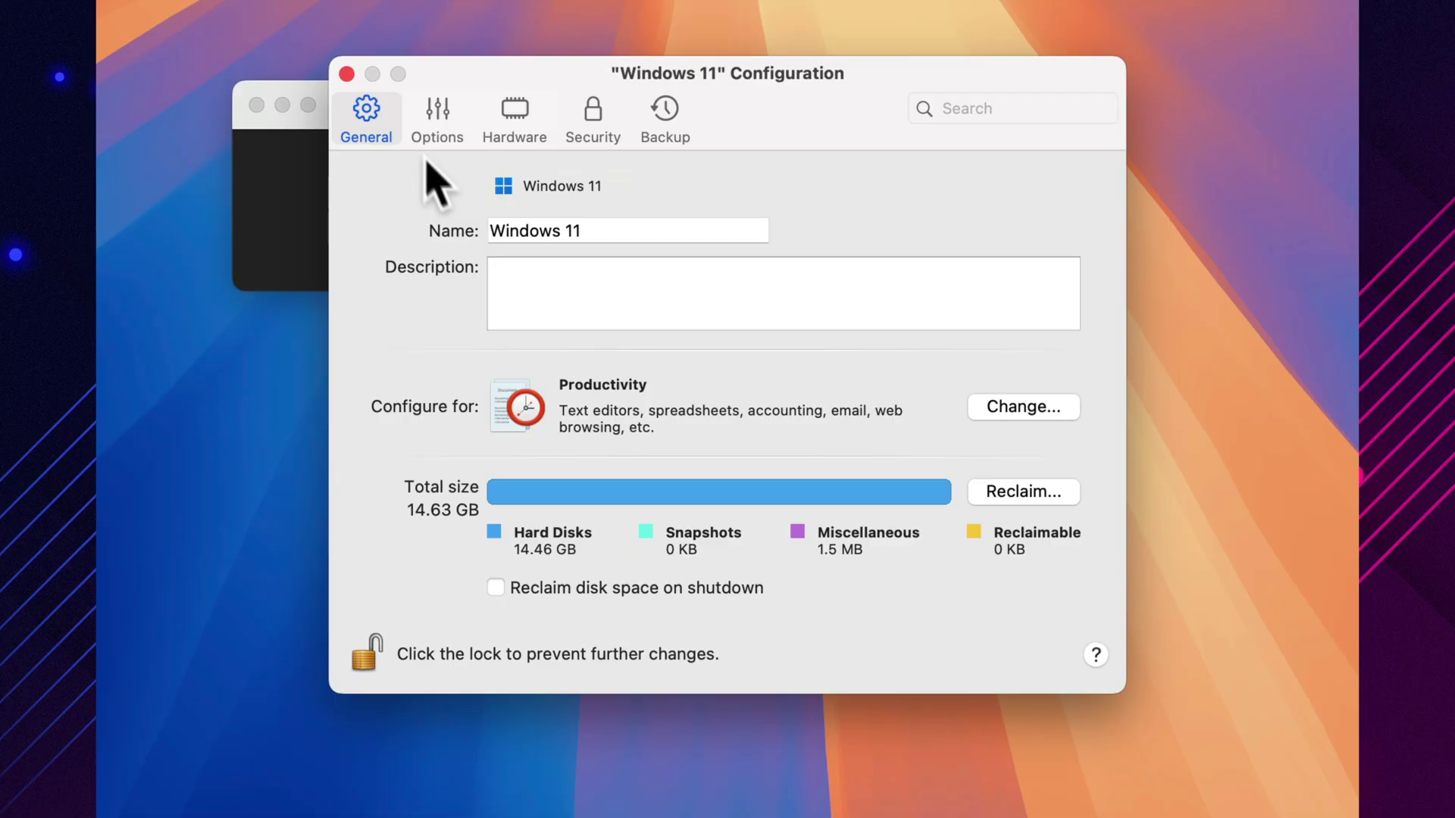
# Browse the Hardware sections: Graphics, Mouse & Keyboard, Shared Printers, Network, Sound & Camera
pyautogui.click(489, 126)
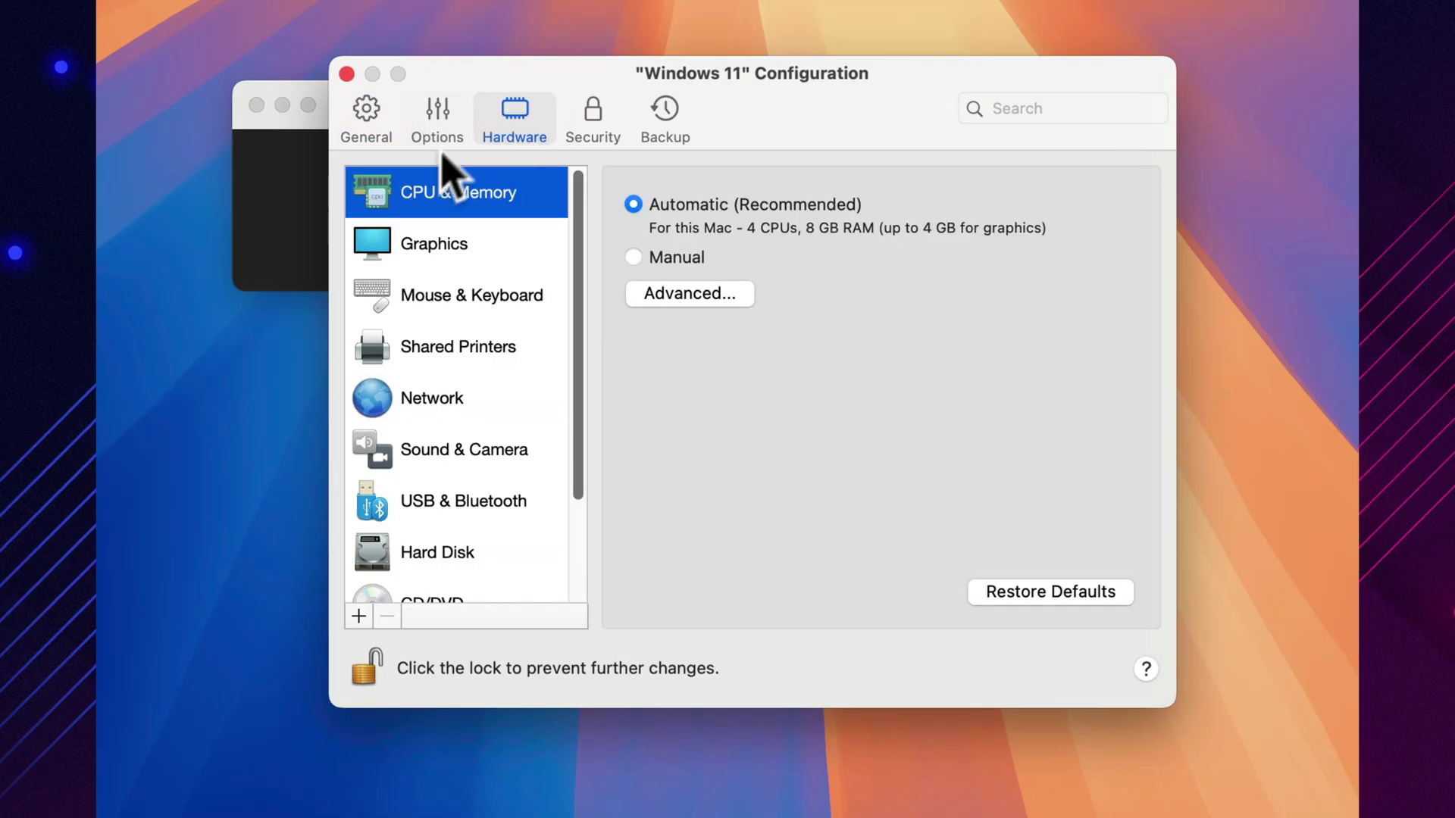
pyautogui.click(466, 241)
pyautogui.click(462, 296)
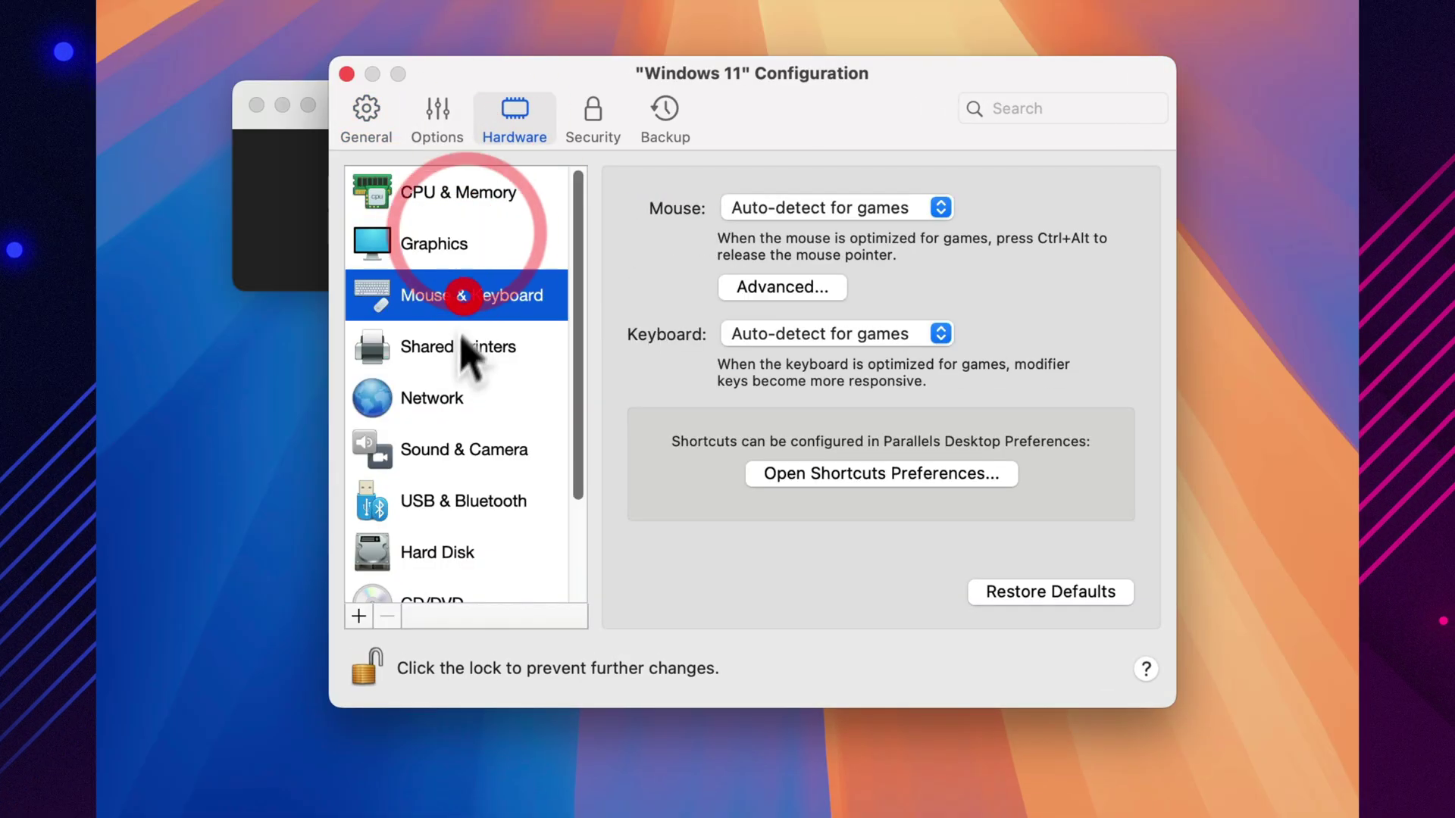
pyautogui.click(461, 346)
pyautogui.click(453, 400)
pyautogui.click(464, 449)
pyautogui.moveTo(579, 416); pyautogui.dragTo(579, 487)
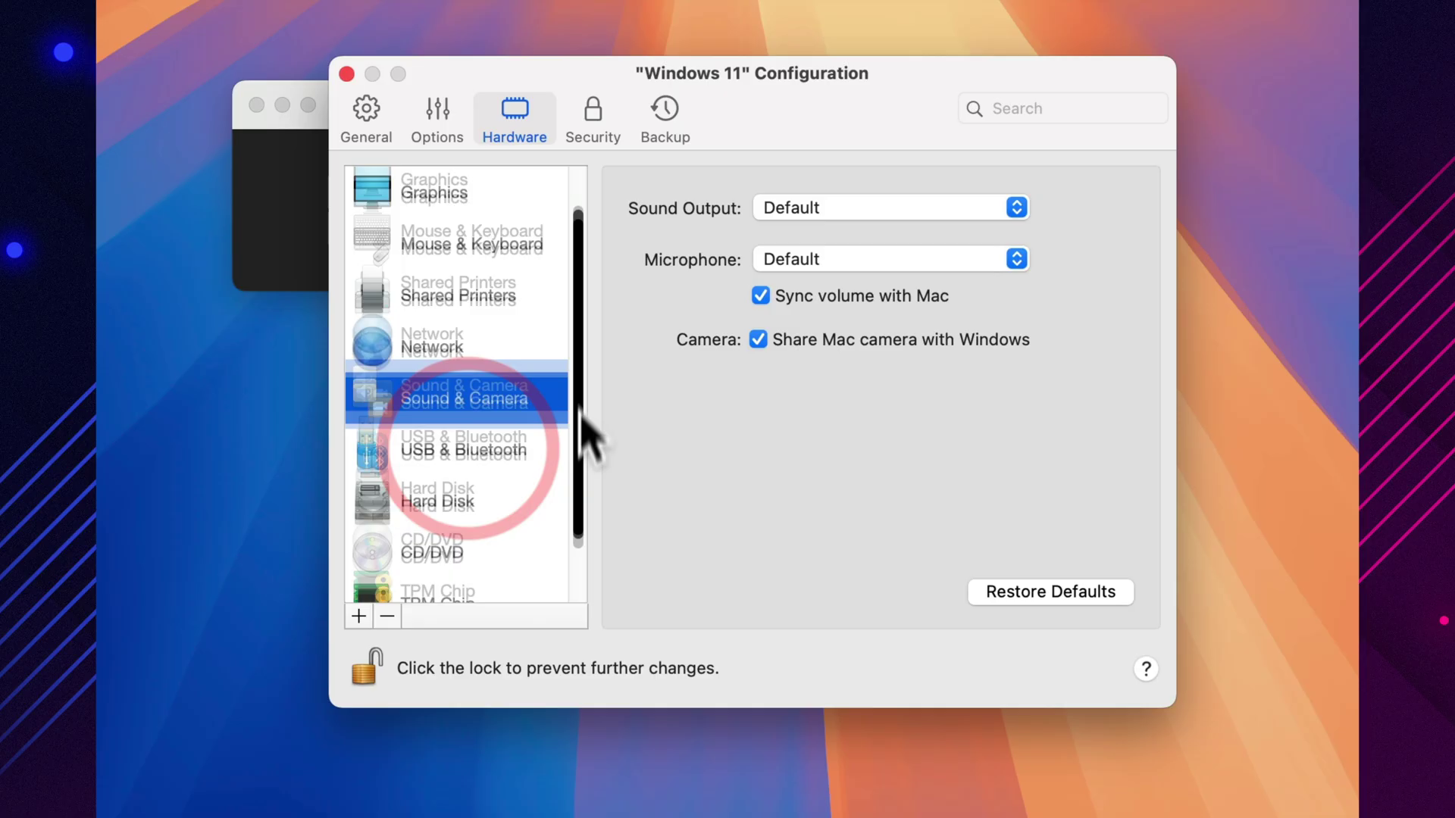
pyautogui.moveTo(574, 547); pyautogui.dragTo(578, 303)
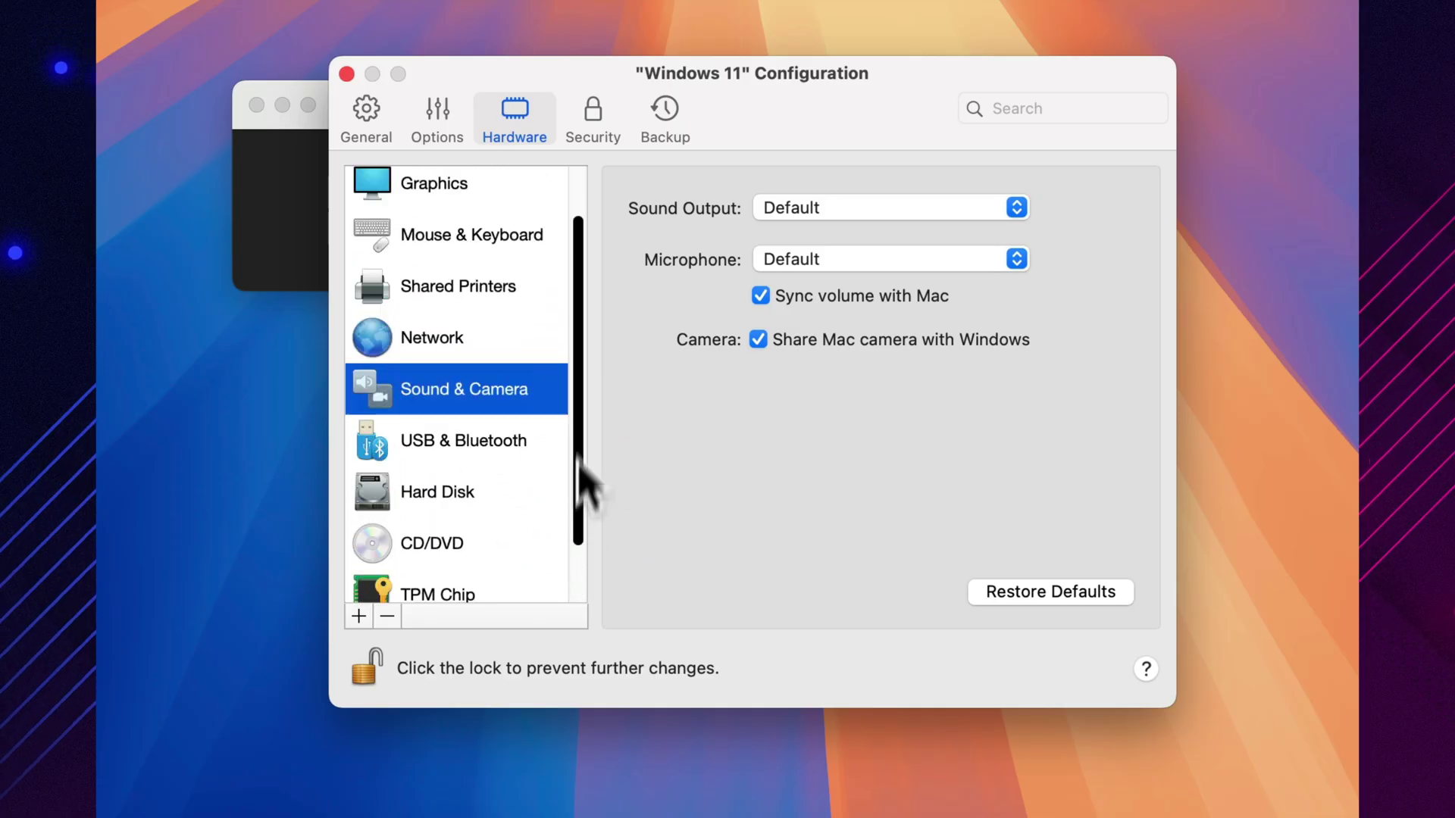
# Check CPU & Memory advanced and manual options, keeping 6 processors and 24 GB memory
pyautogui.click(488, 191)
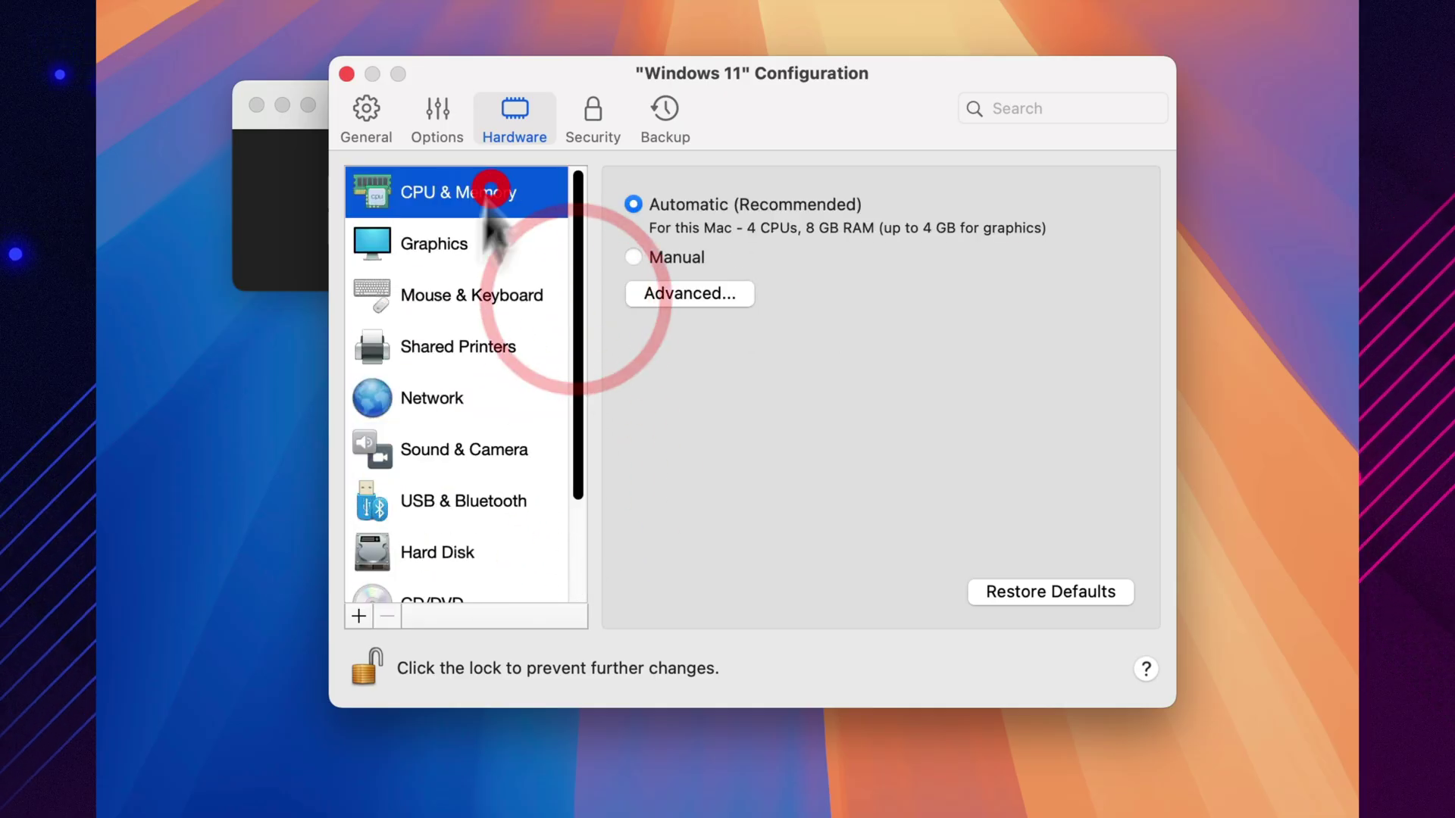
pyautogui.click(695, 297)
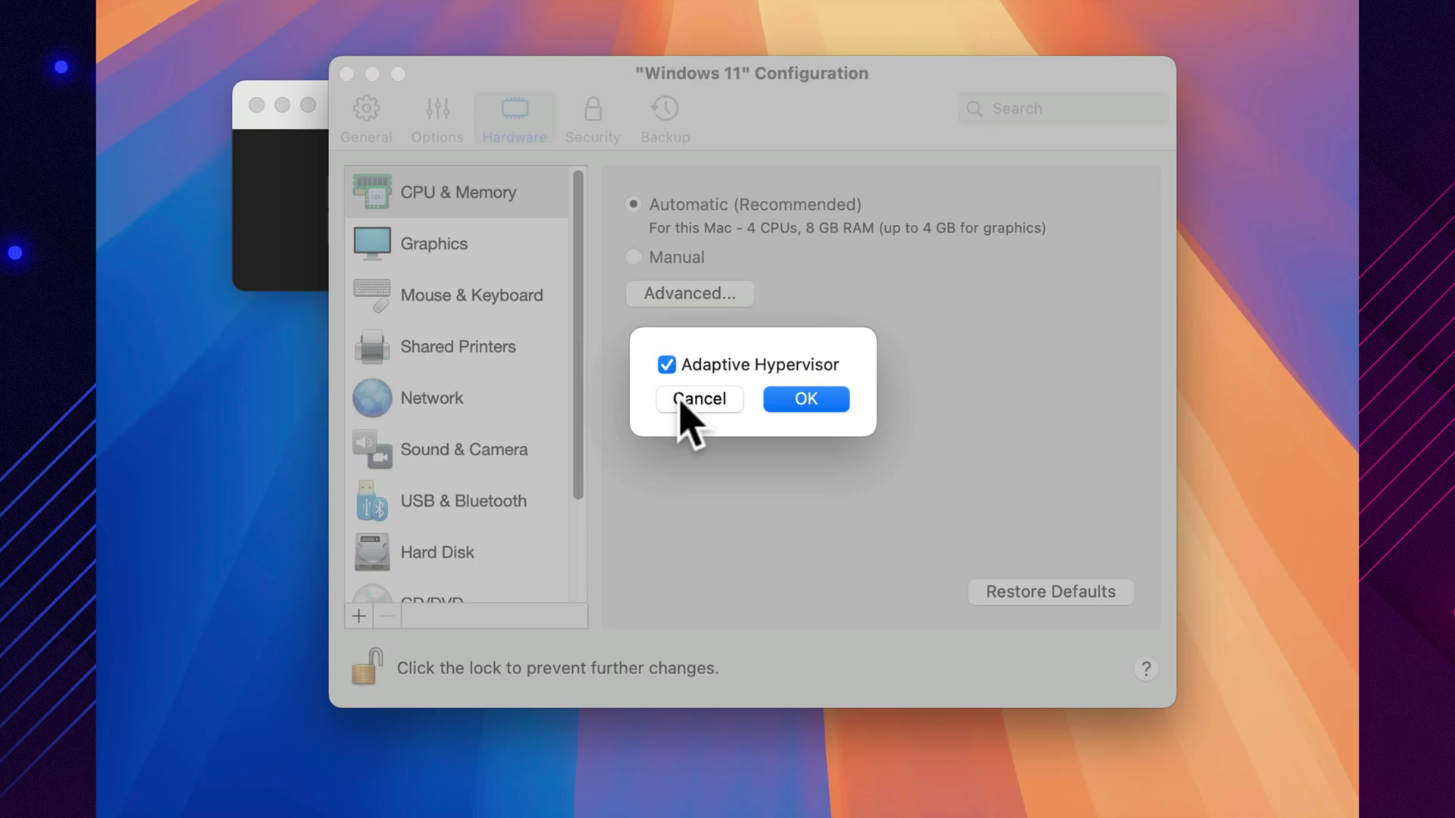
pyautogui.click(680, 398)
pyautogui.click(636, 258)
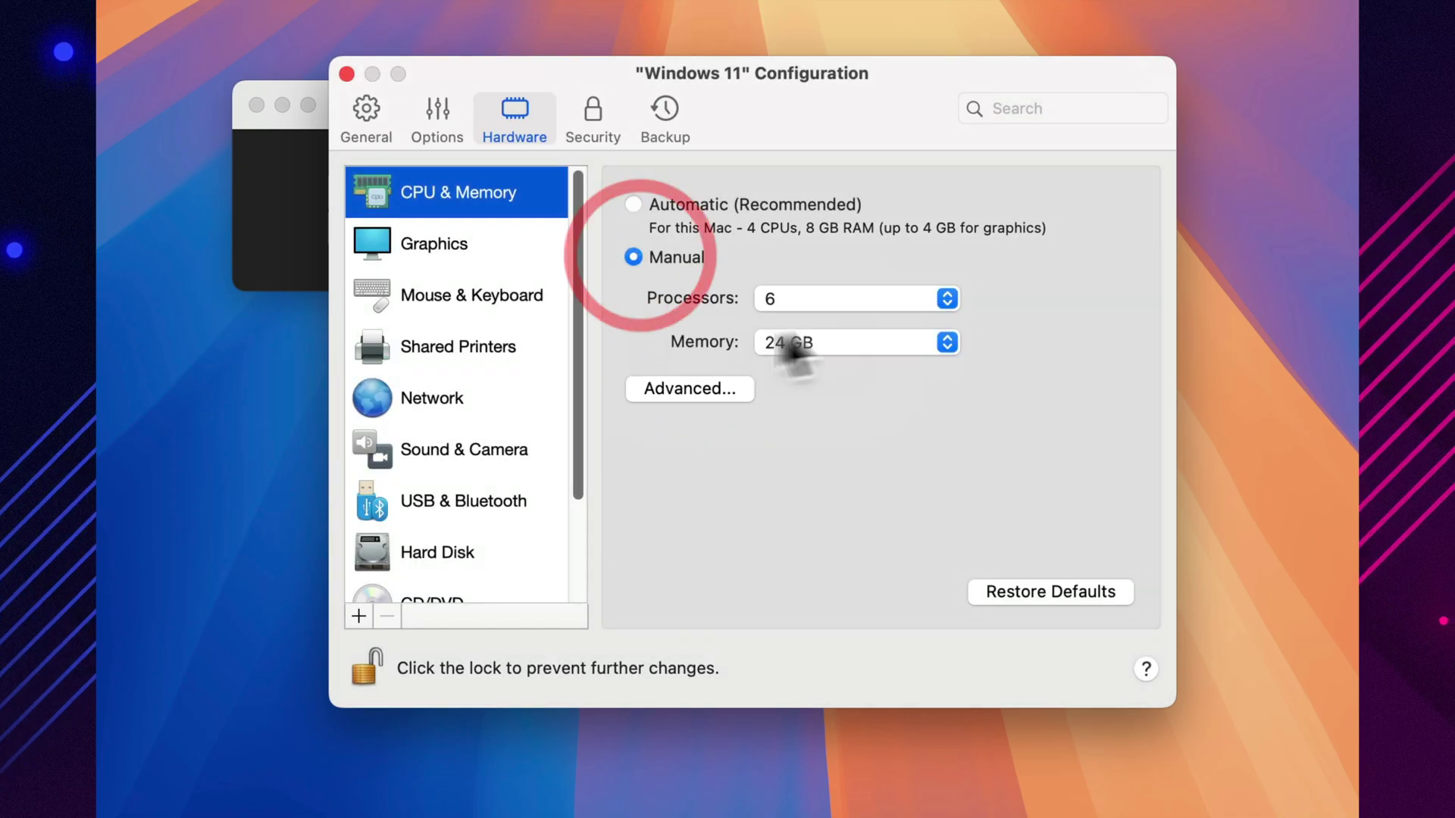
pyautogui.click(946, 298)
pyautogui.click(1052, 297)
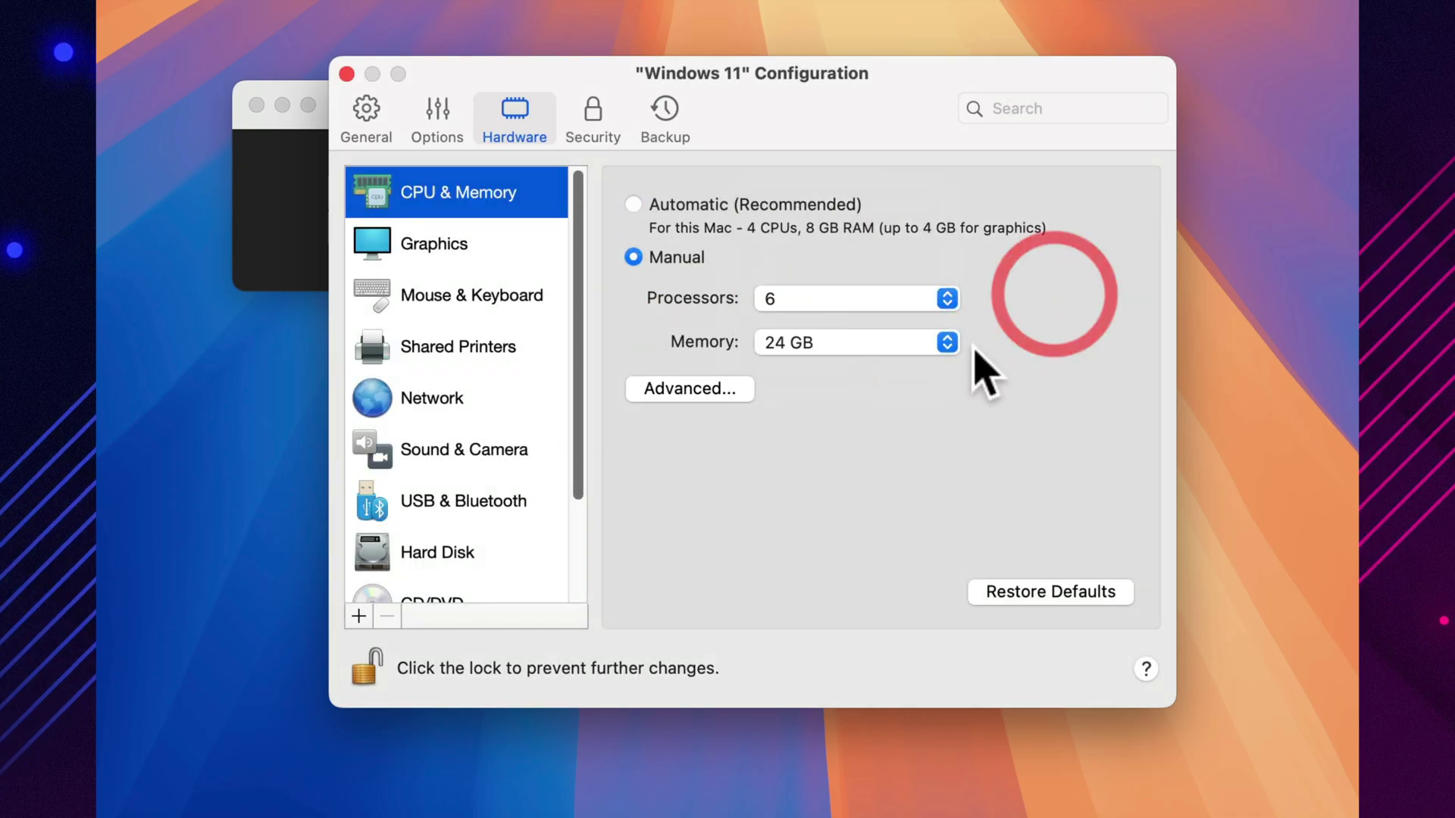
pyautogui.click(947, 342)
pyautogui.click(1046, 354)
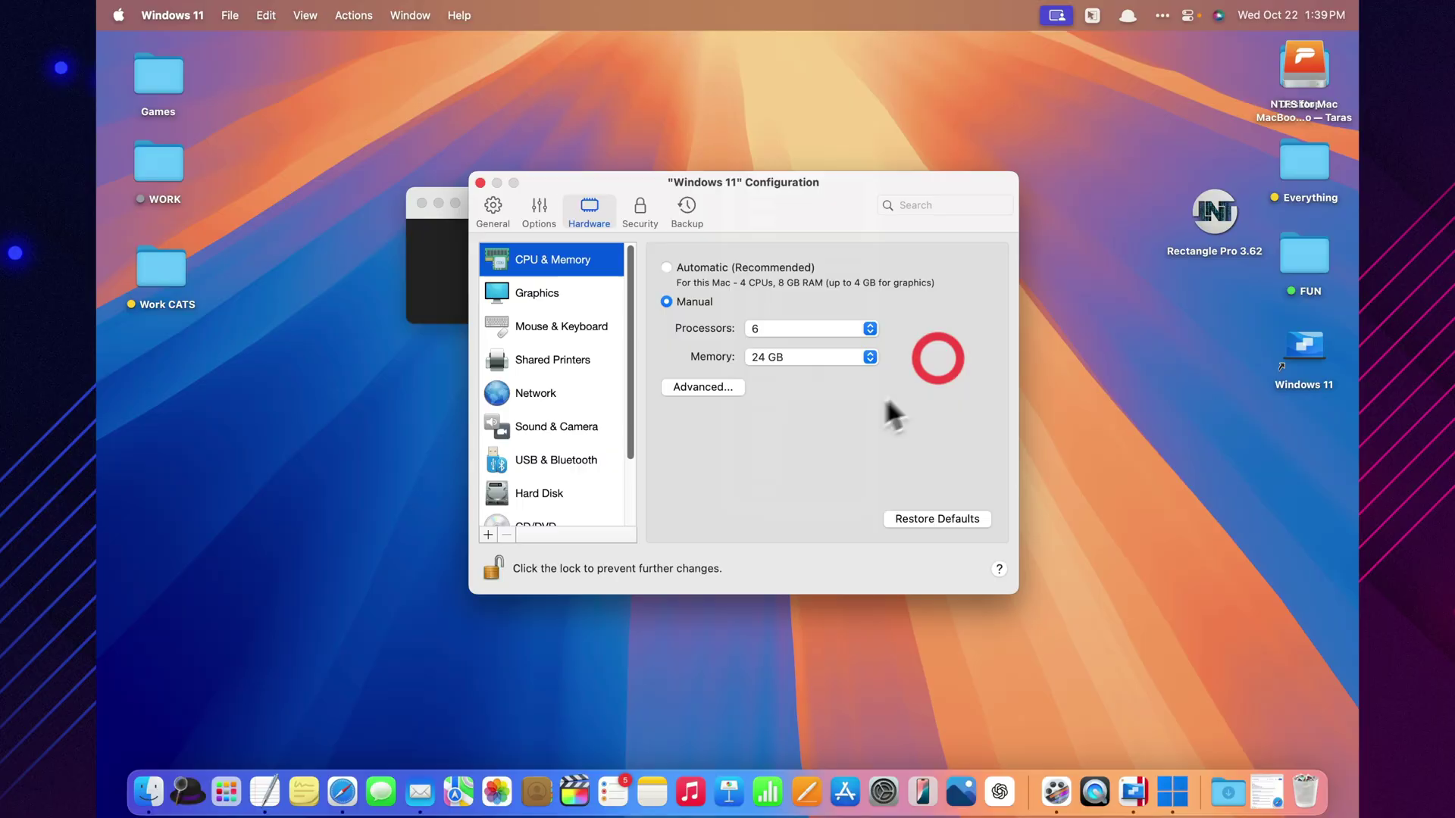
# Restore automatic CPU and memory allocation, then move and minimize the Shared folder window
pyautogui.click(669, 267)
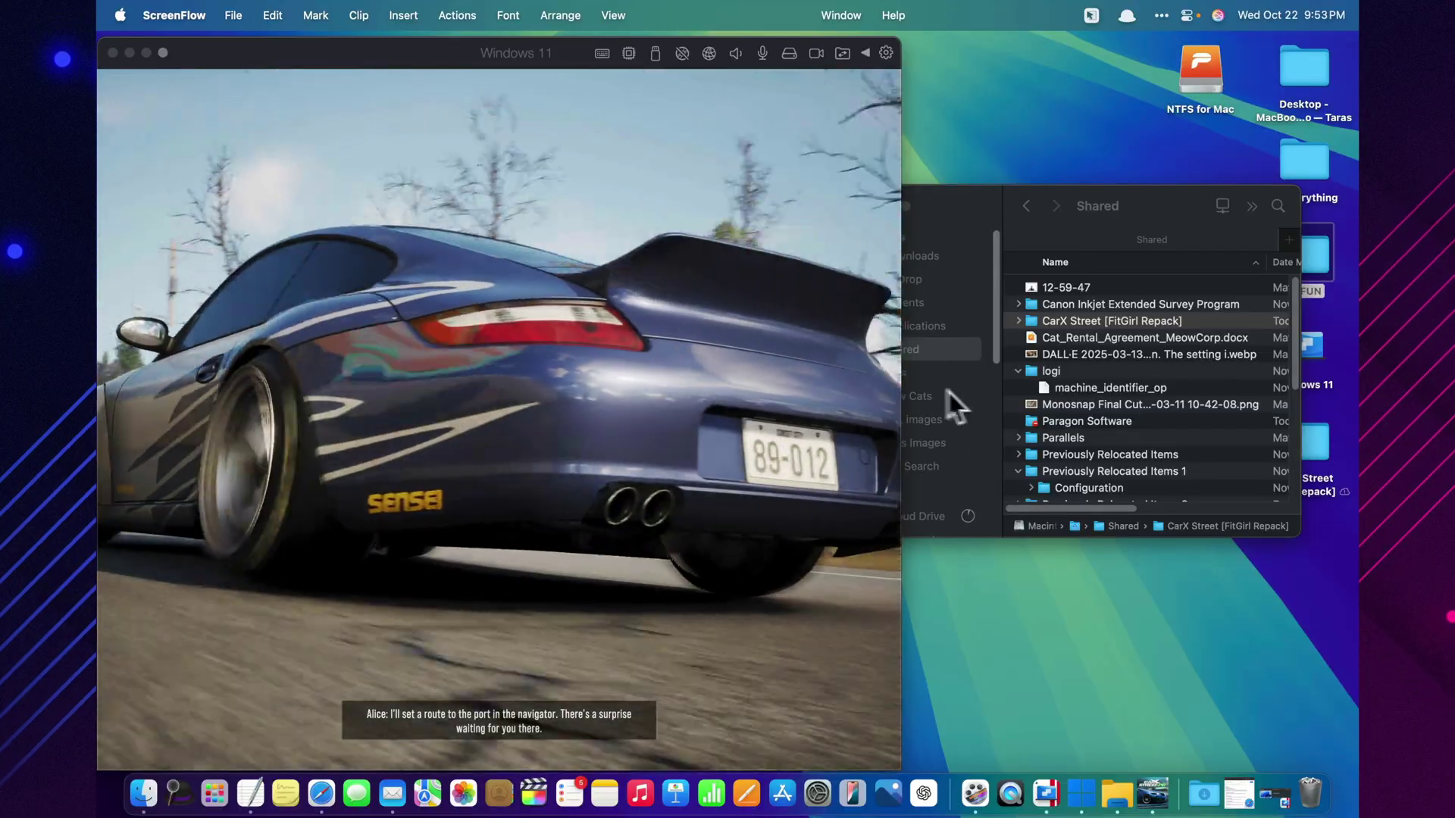
pyautogui.click(964, 201)
pyautogui.moveTo(966, 201); pyautogui.dragTo(1022, 97)
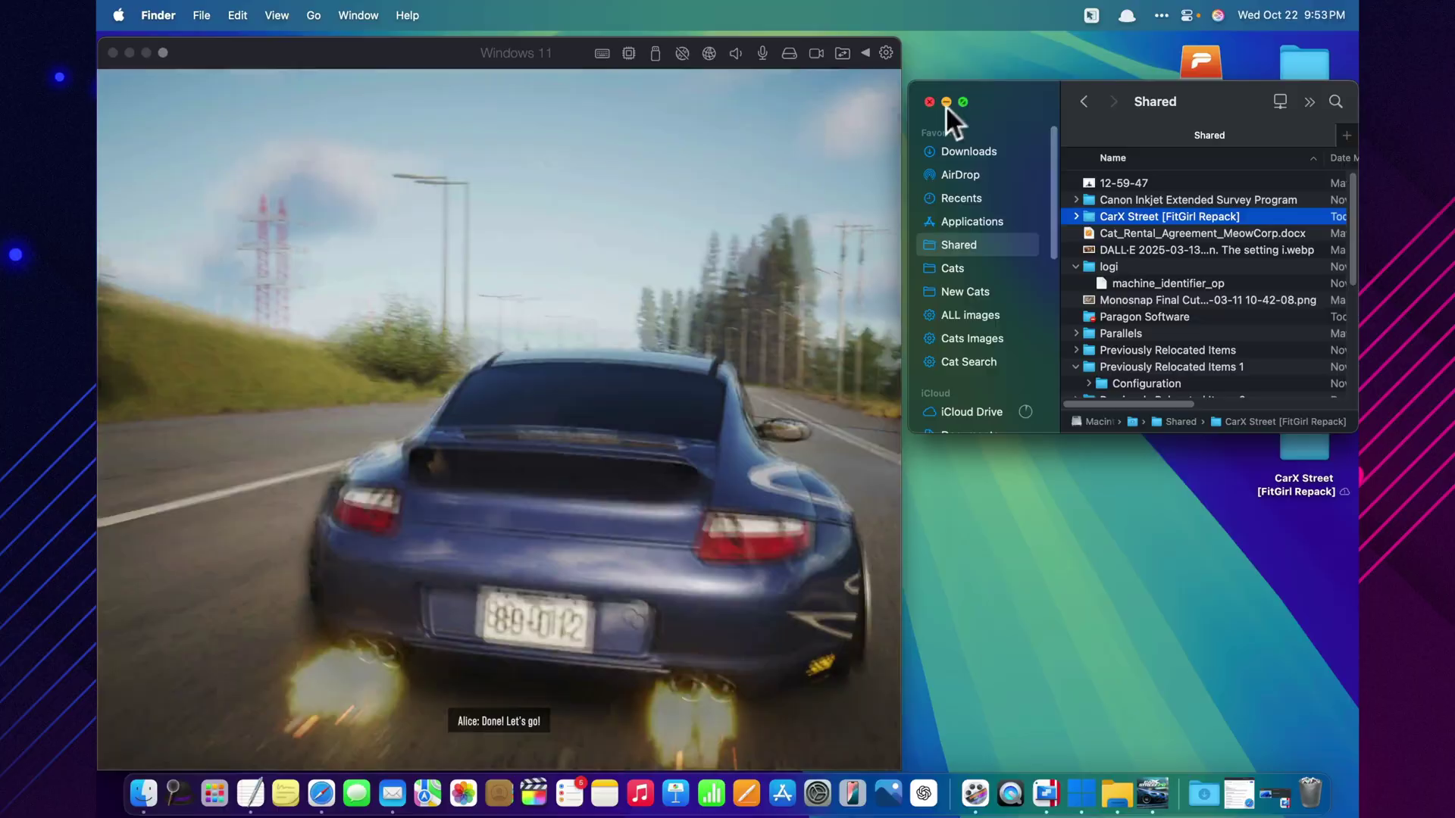
pyautogui.click(945, 101)
# Open the Desktop folder and start driving CarX Street past its controls overlay
pyautogui.doubleClick(1303, 74)
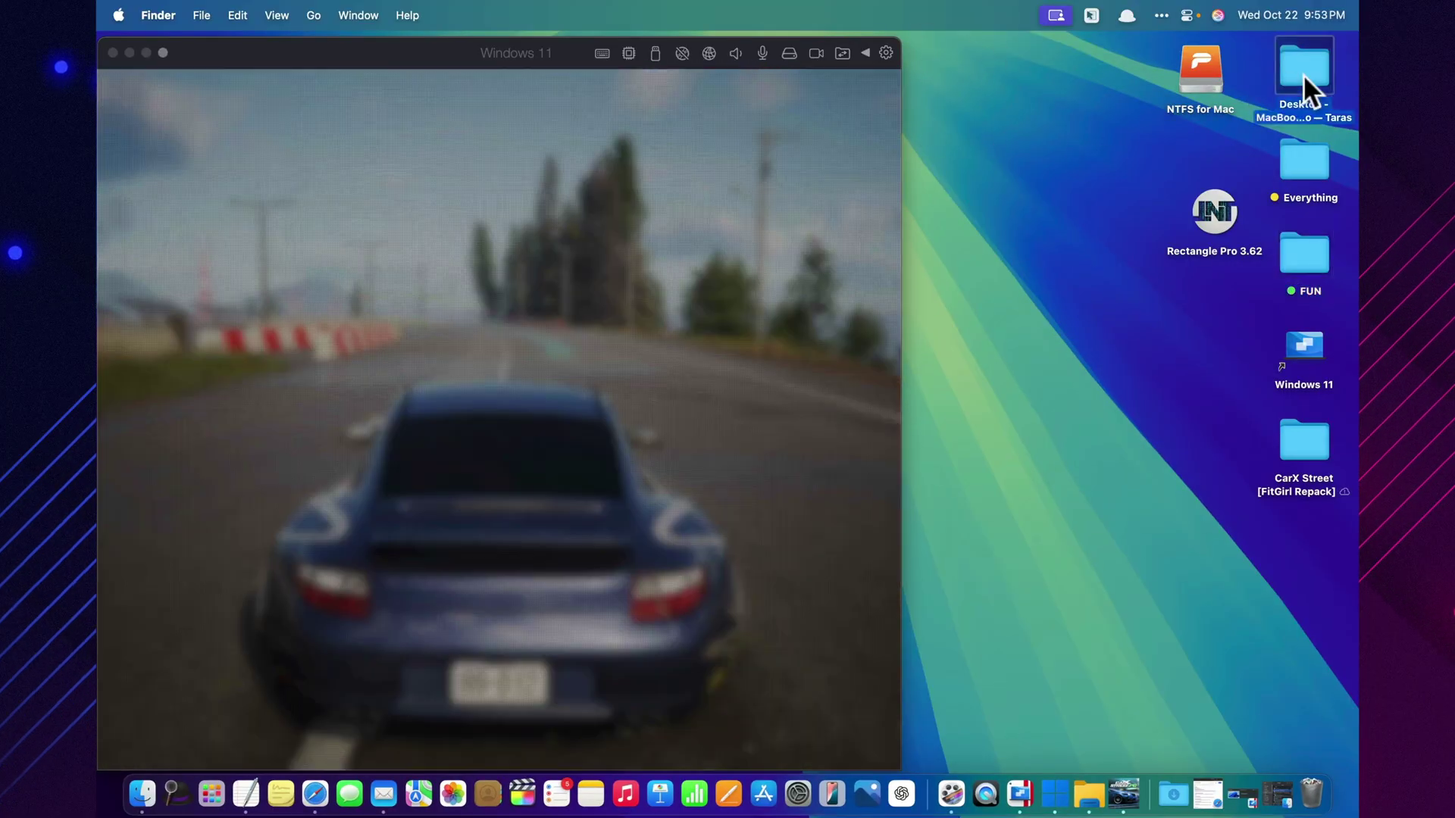
pyautogui.click(727, 591)
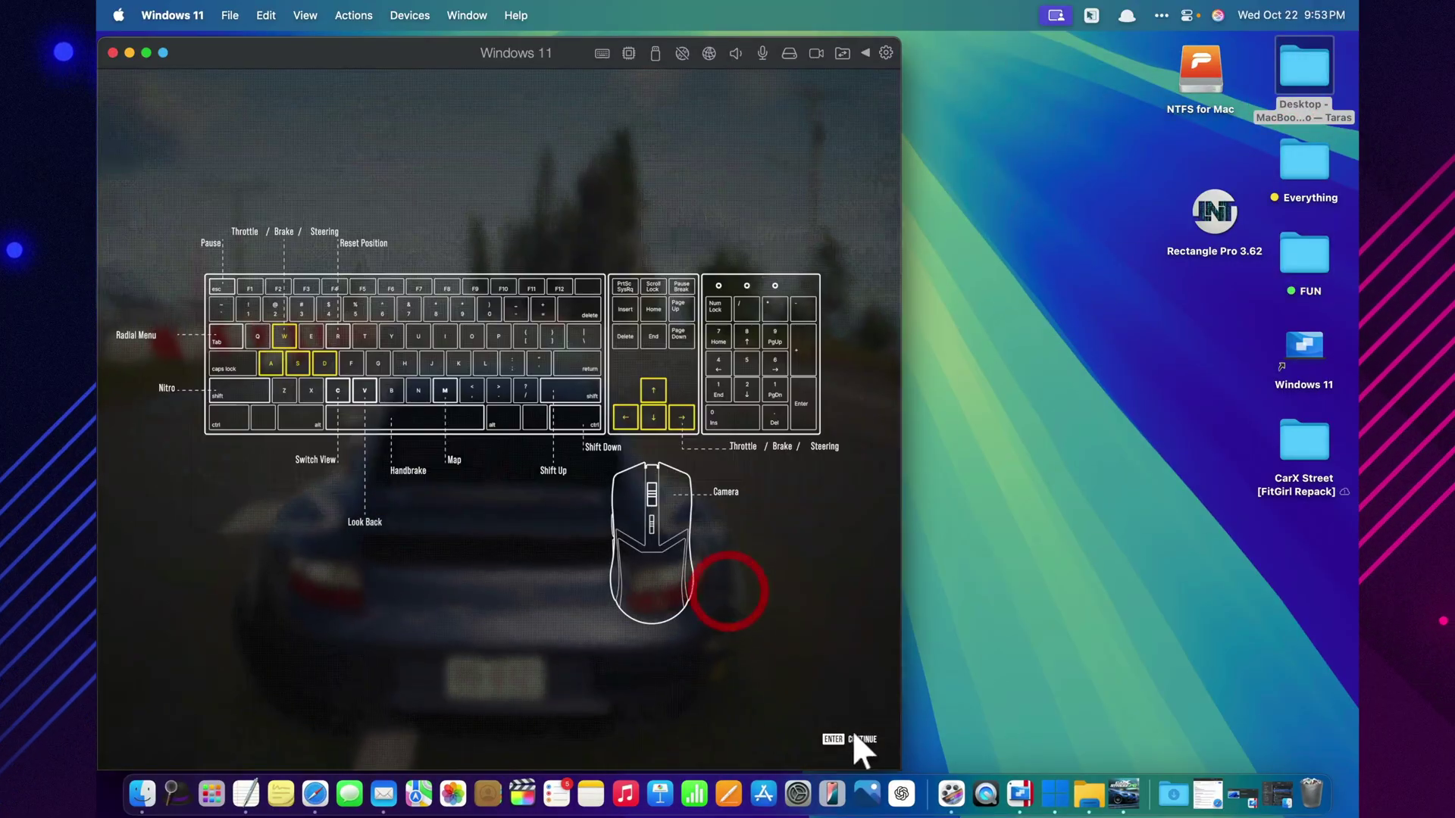
pyautogui.click(831, 739)
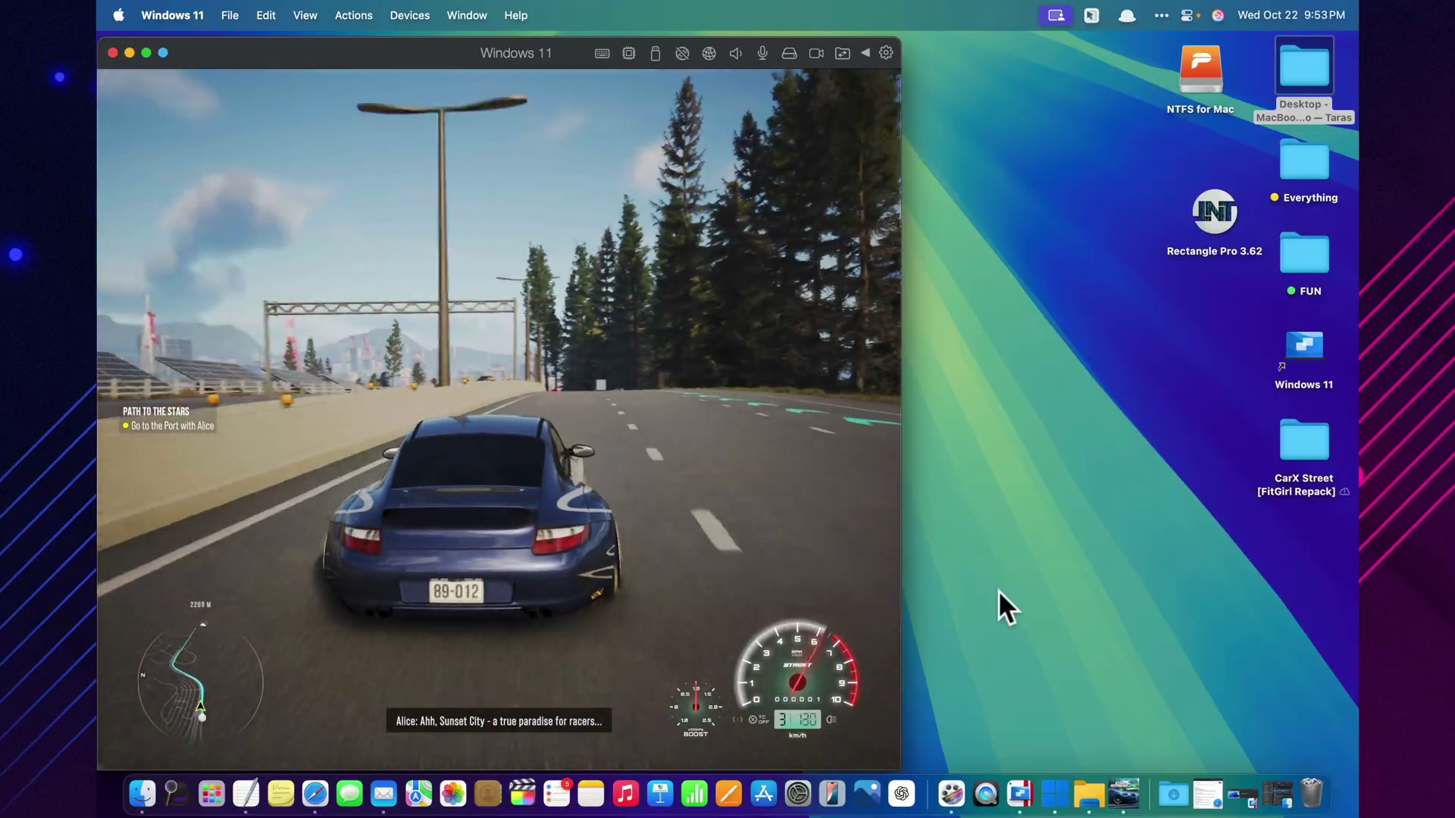
# Switch to the Windows desktop's game folder, then back to CarX Street
pyautogui.click(1099, 796)
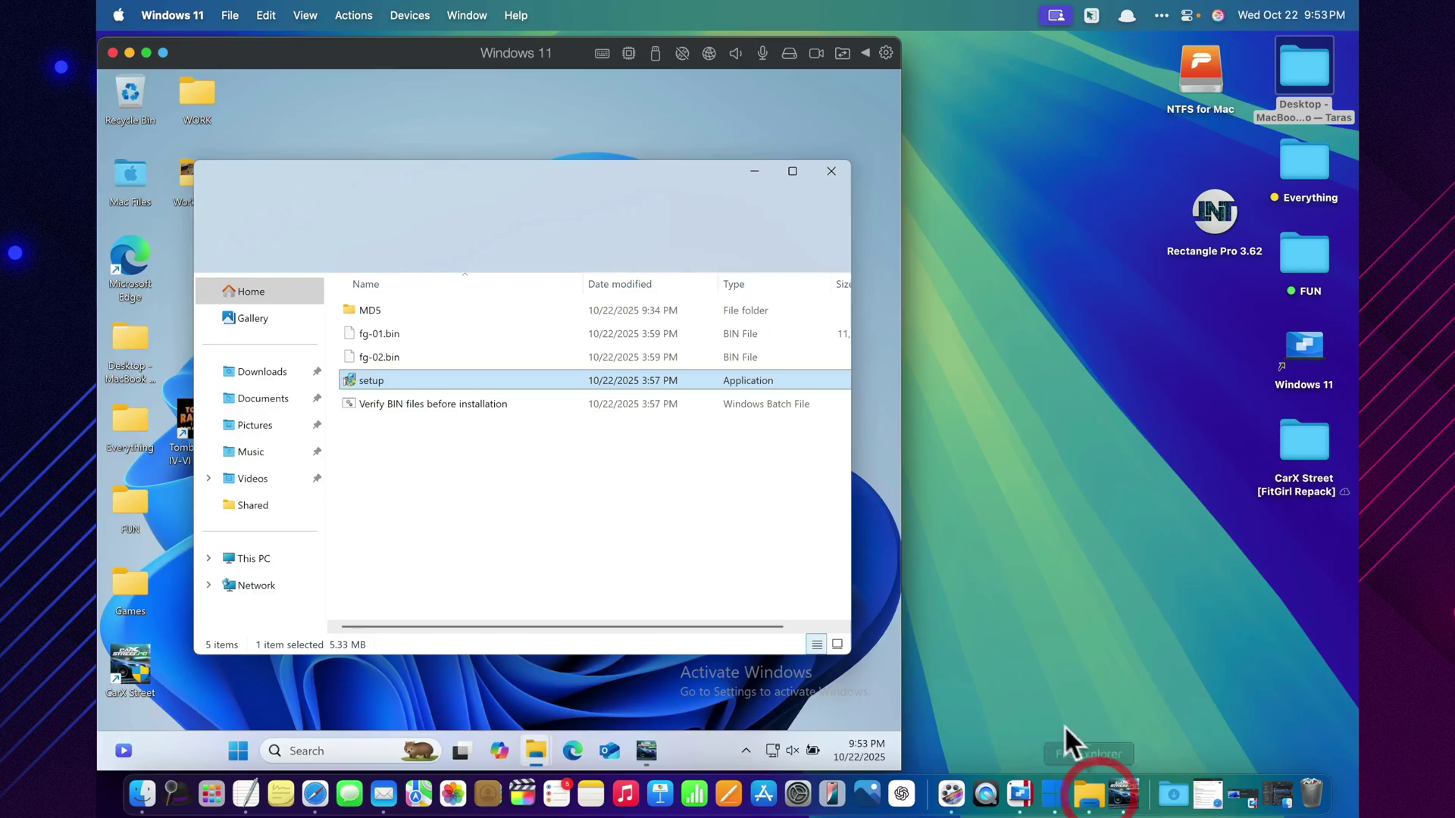
pyautogui.click(677, 753)
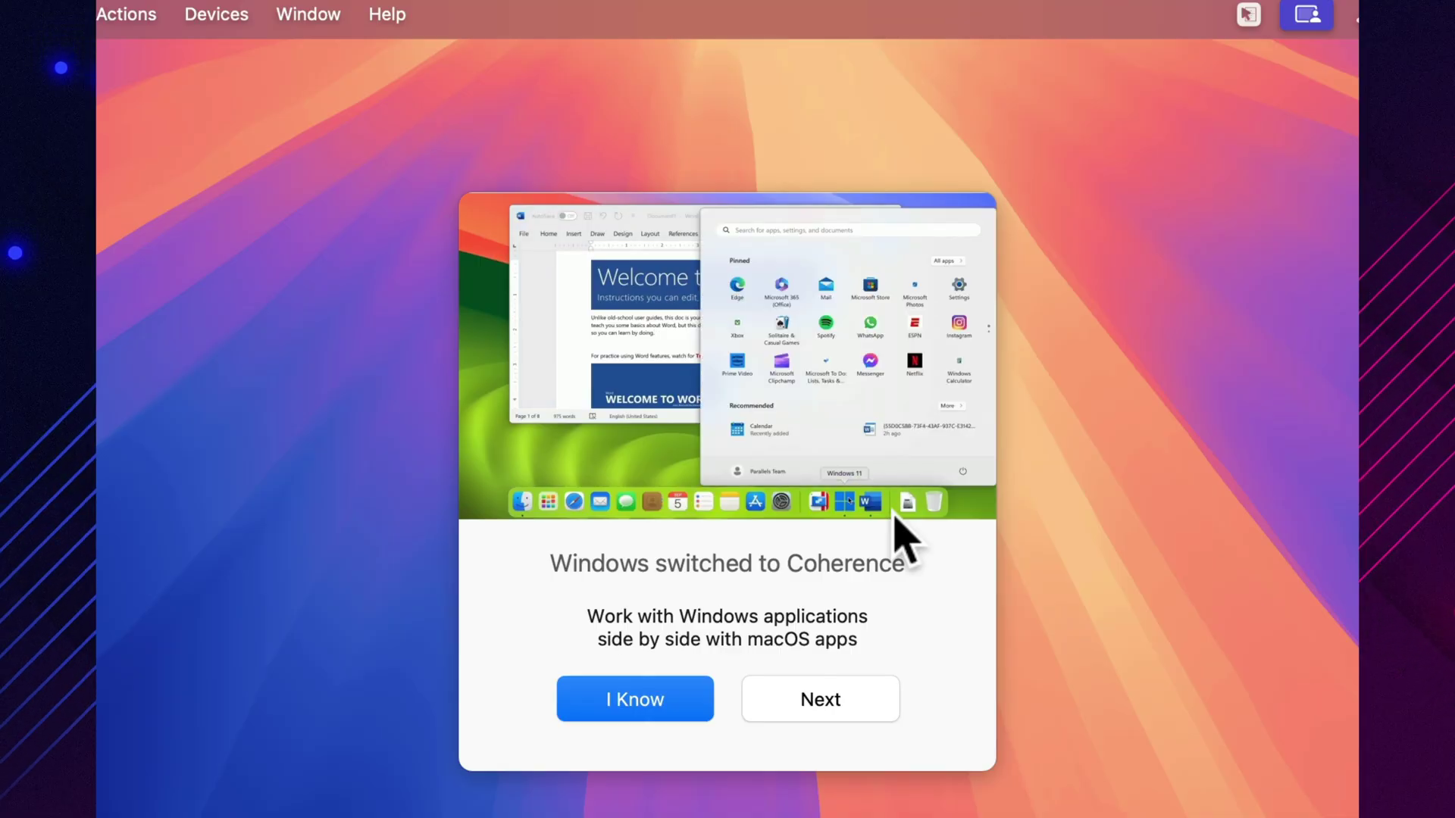
# Page through both Coherence introduction tips and choose Use Coherence
pyautogui.click(814, 701)
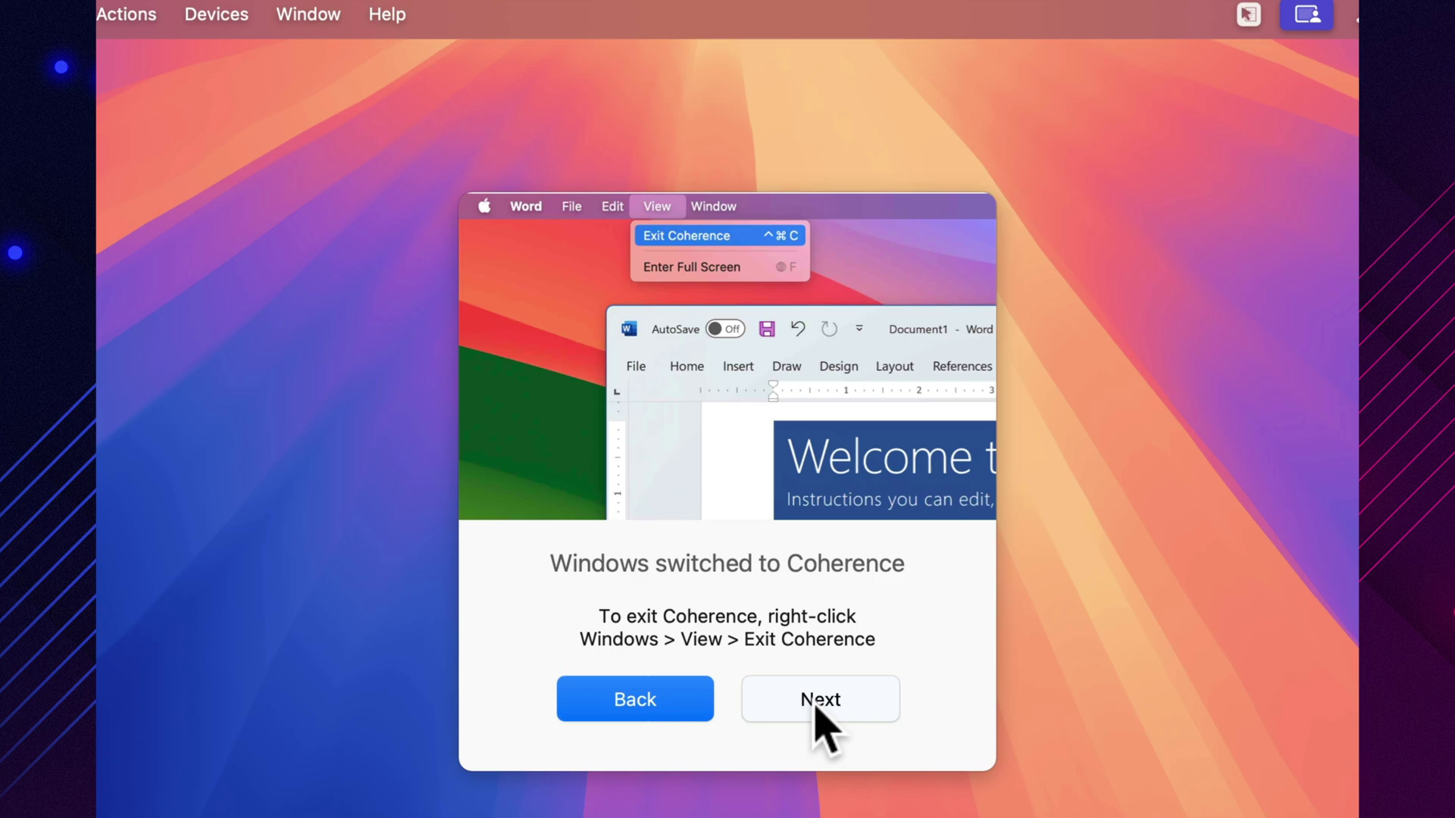
pyautogui.click(813, 700)
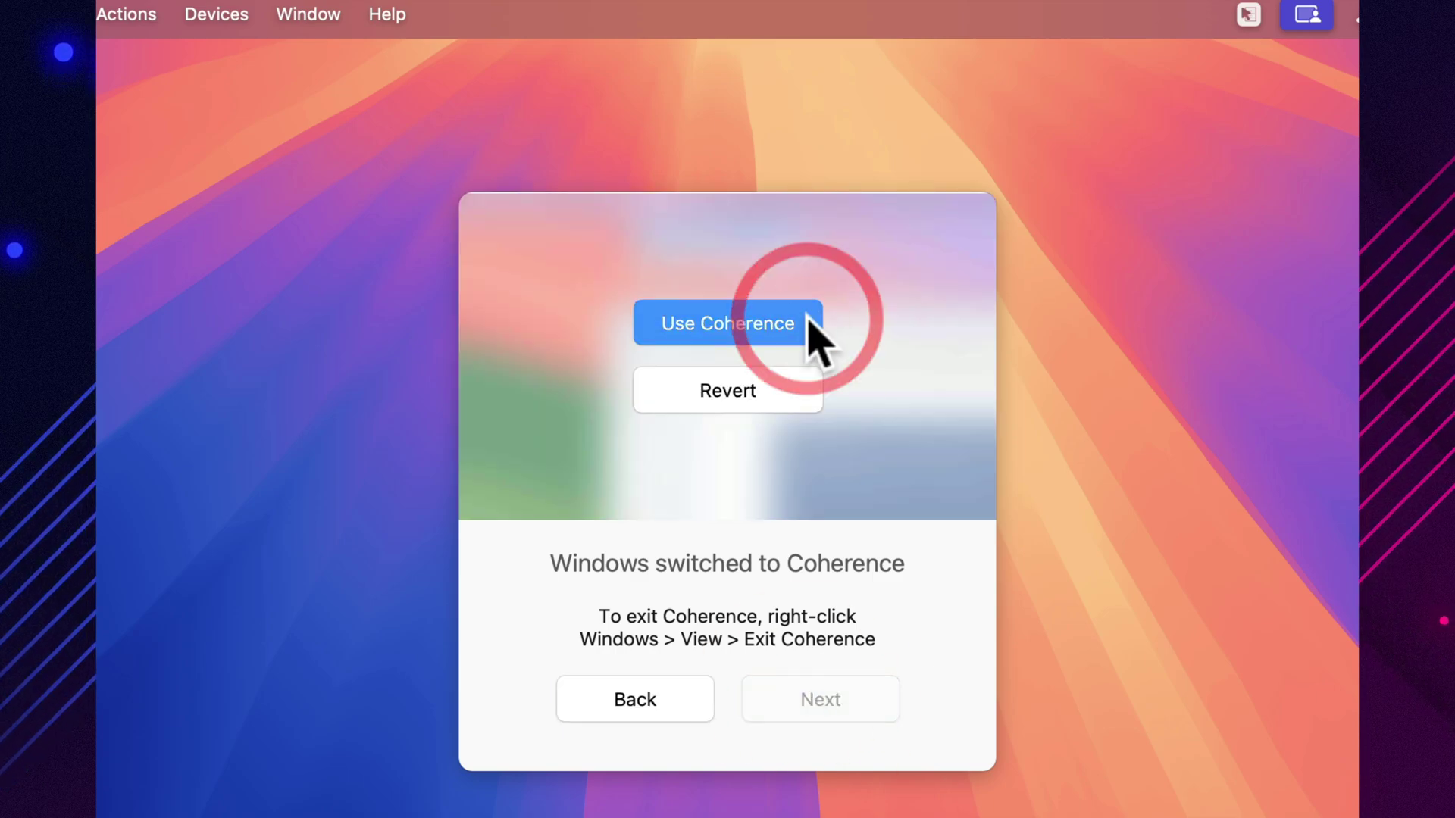
pyautogui.click(765, 322)
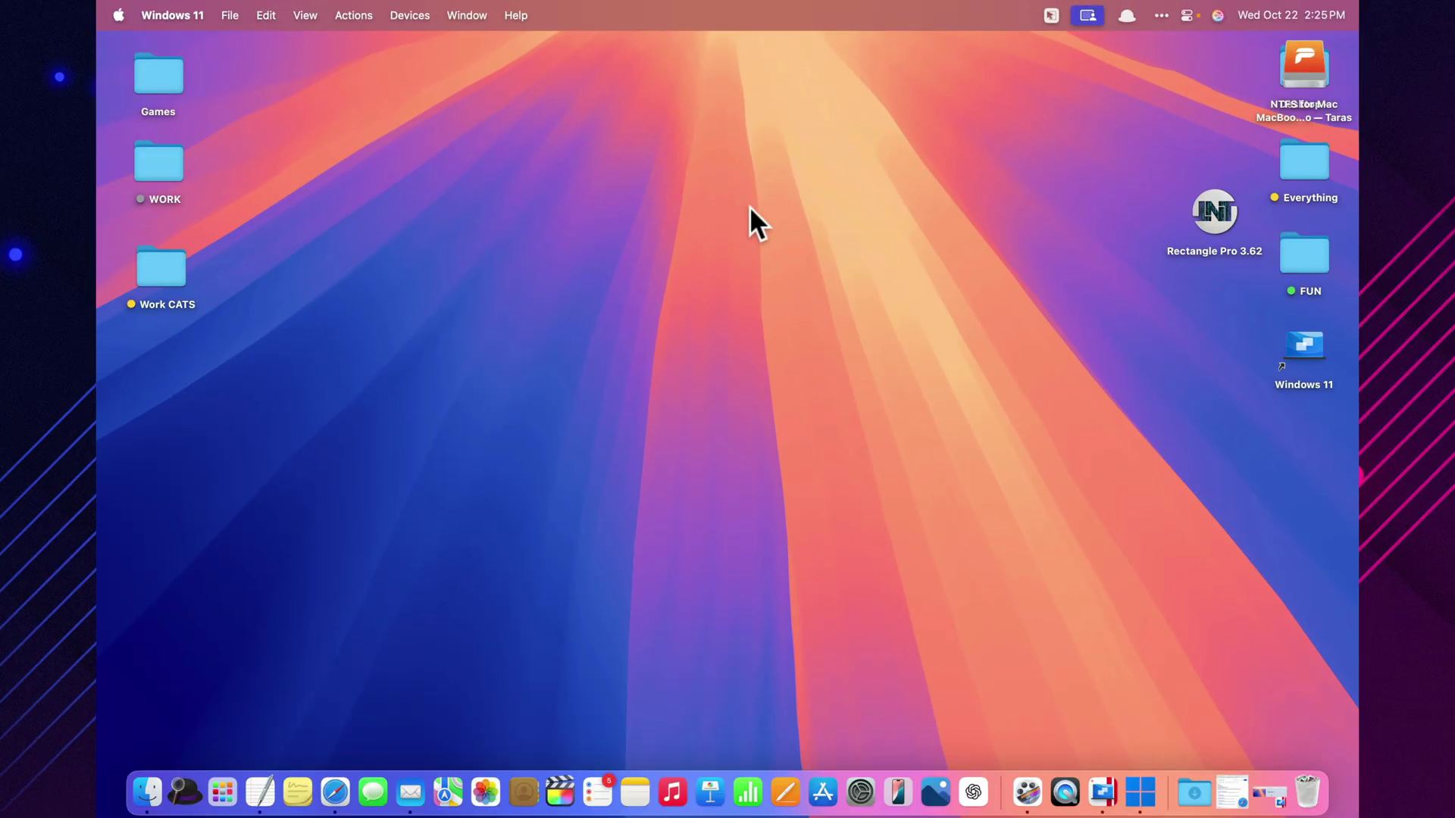
# Launch Edge and Paint from the Windows Start menu, dismissing the Image Creator tip
pyautogui.click(1141, 792)
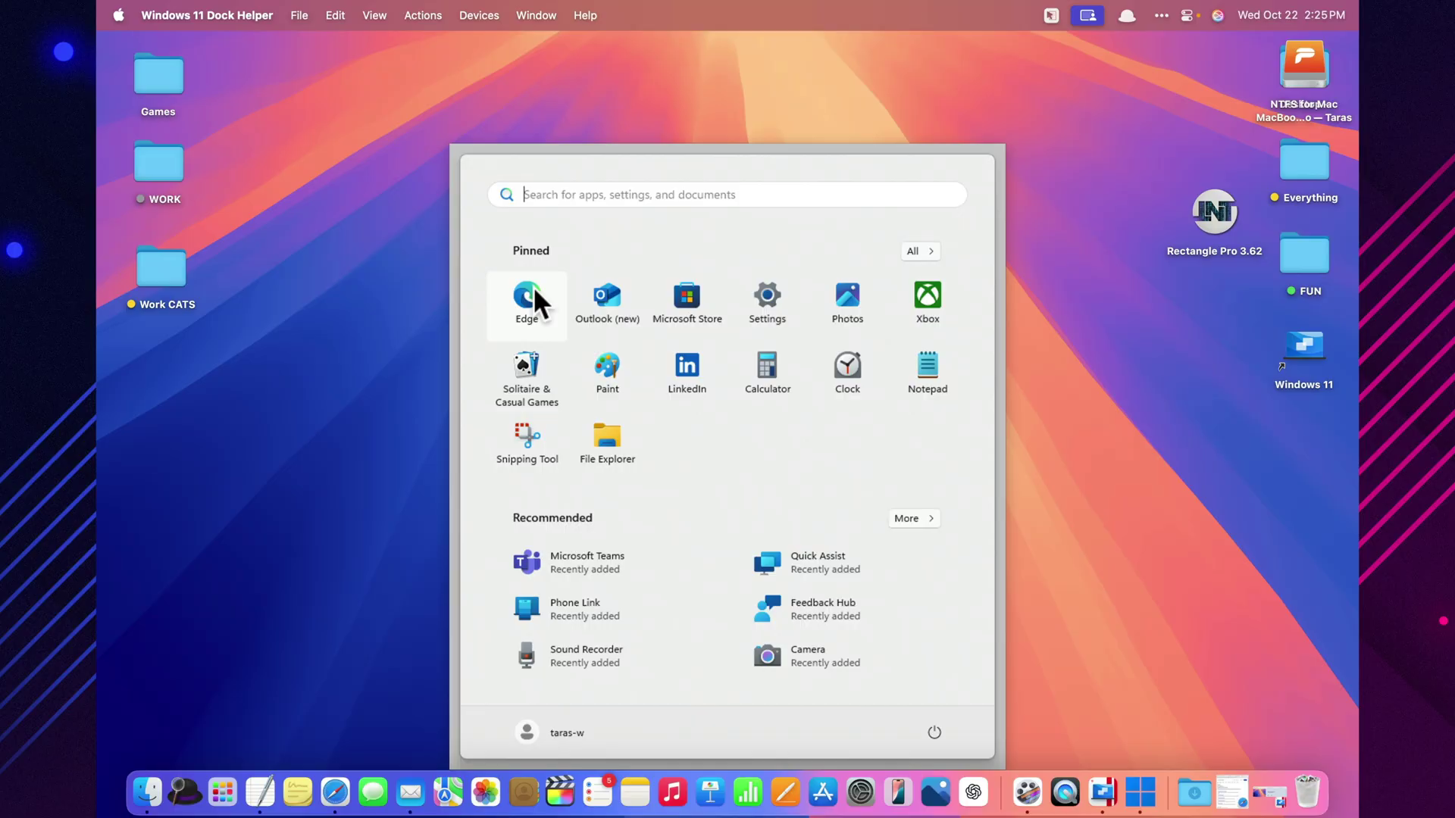
pyautogui.click(513, 311)
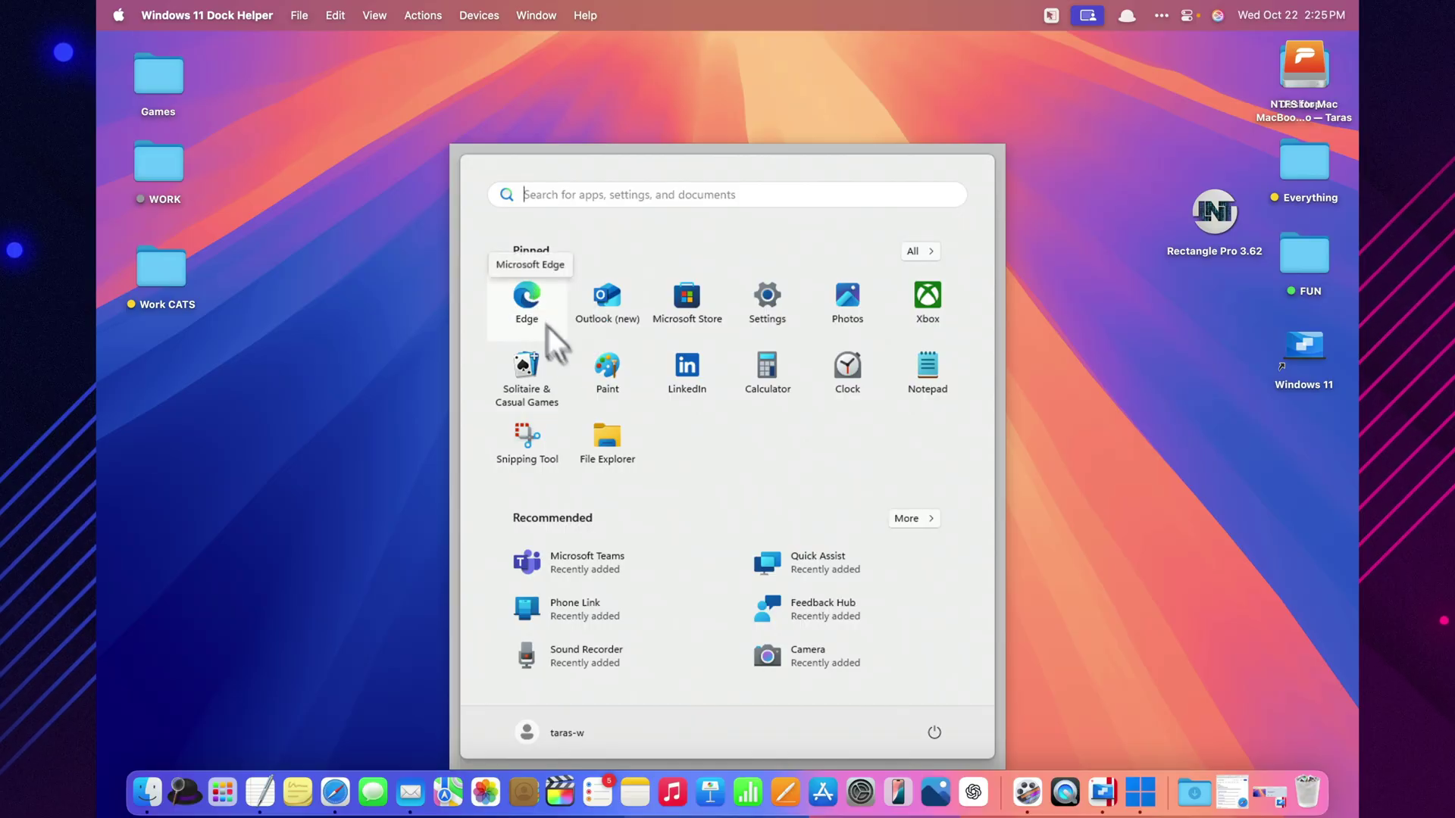
pyautogui.click(608, 361)
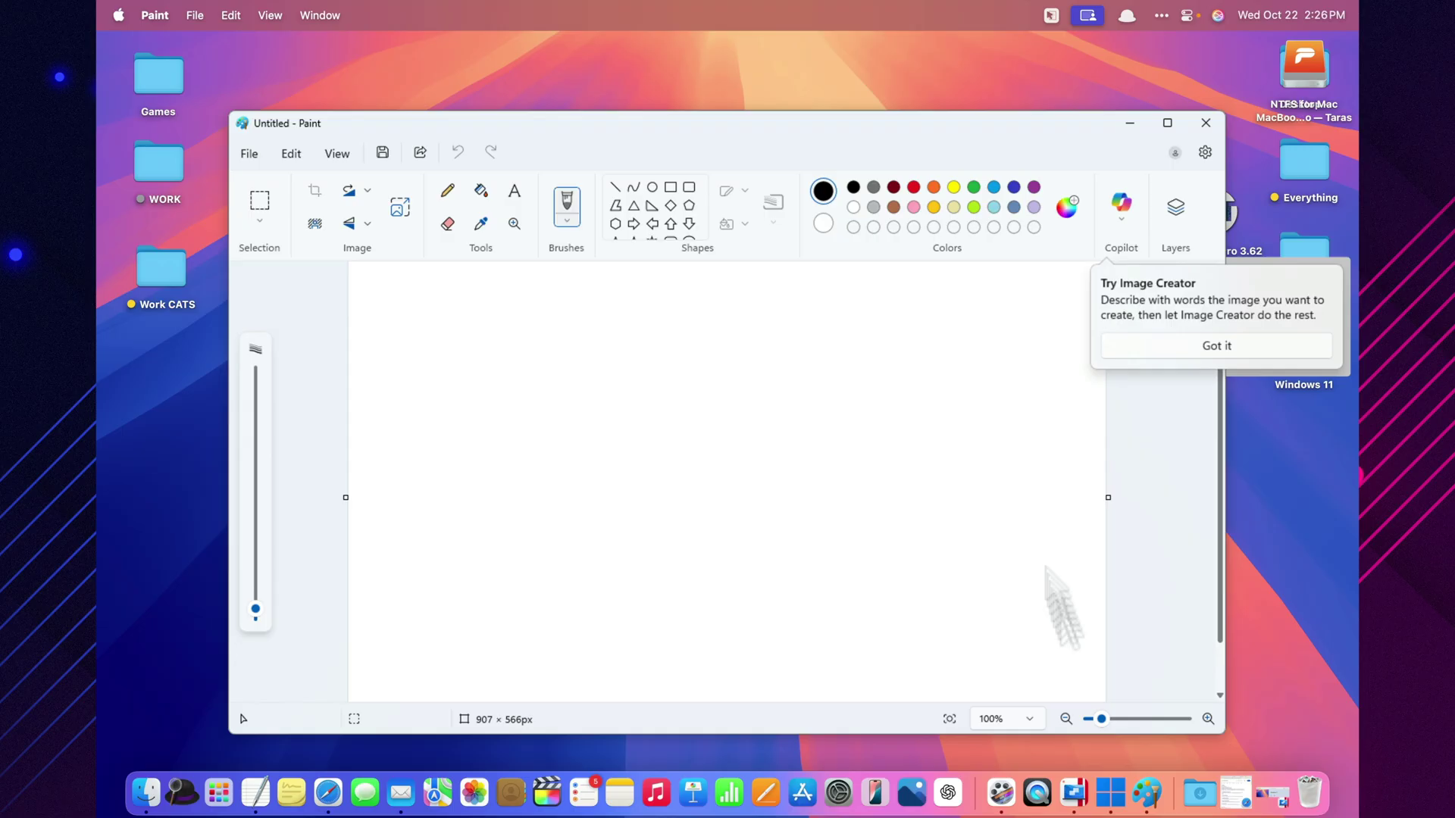
pyautogui.click(1224, 350)
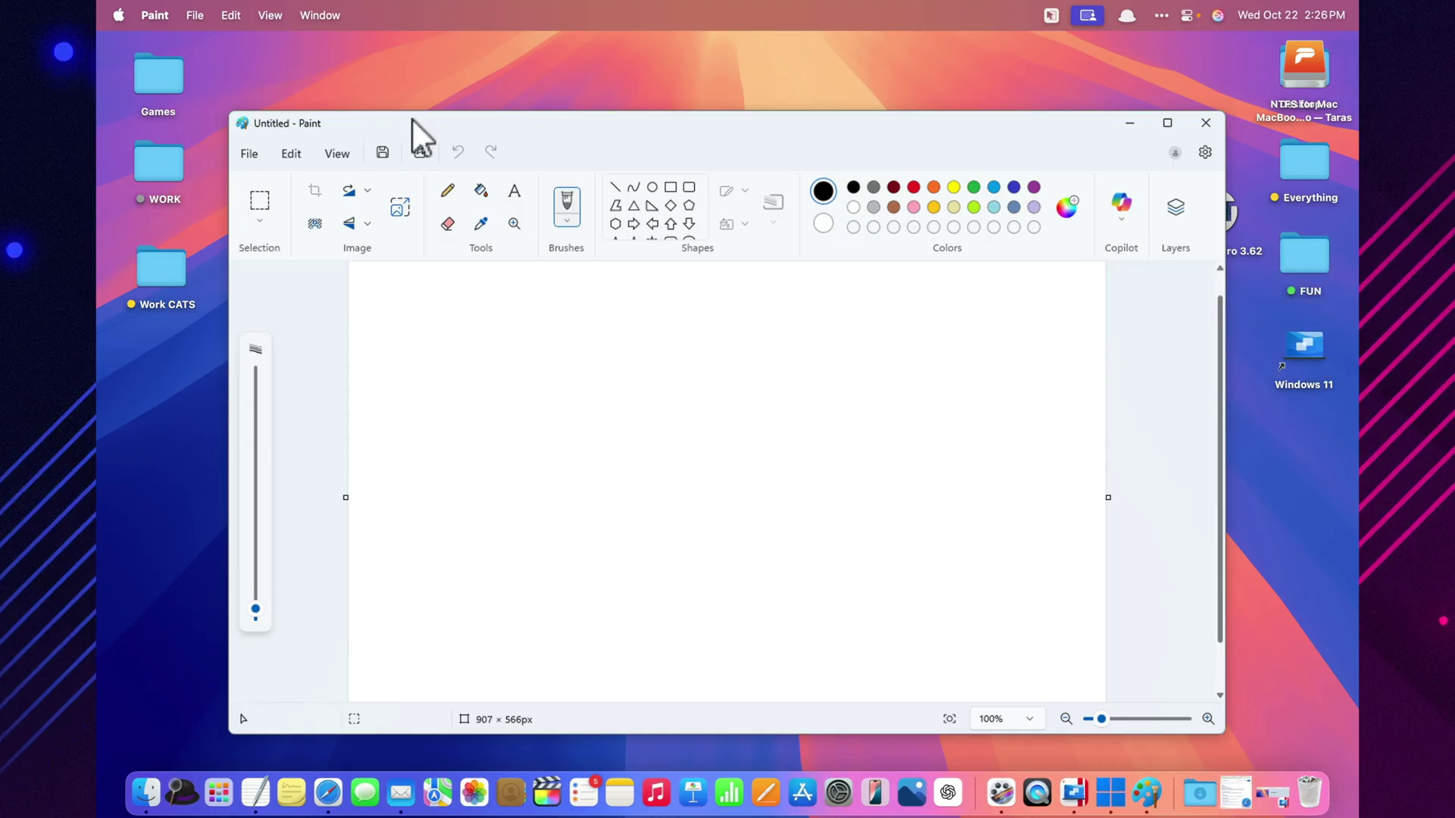
# Move, minimize and restore Paint, draw a freehand stroke, then restore the pricing page
pyautogui.moveTo(413, 118); pyautogui.dragTo(386, 109)
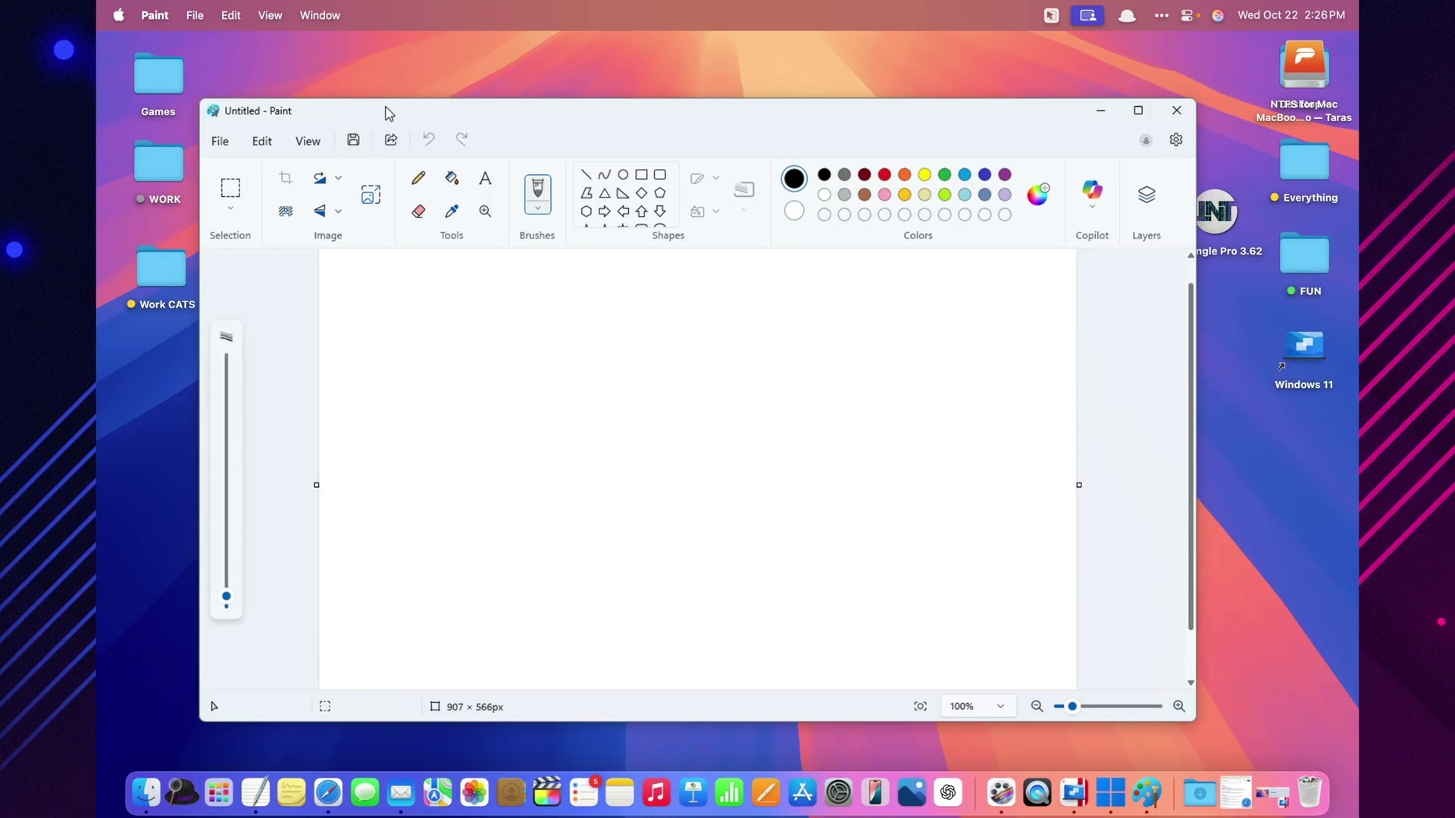
pyautogui.click(1102, 112)
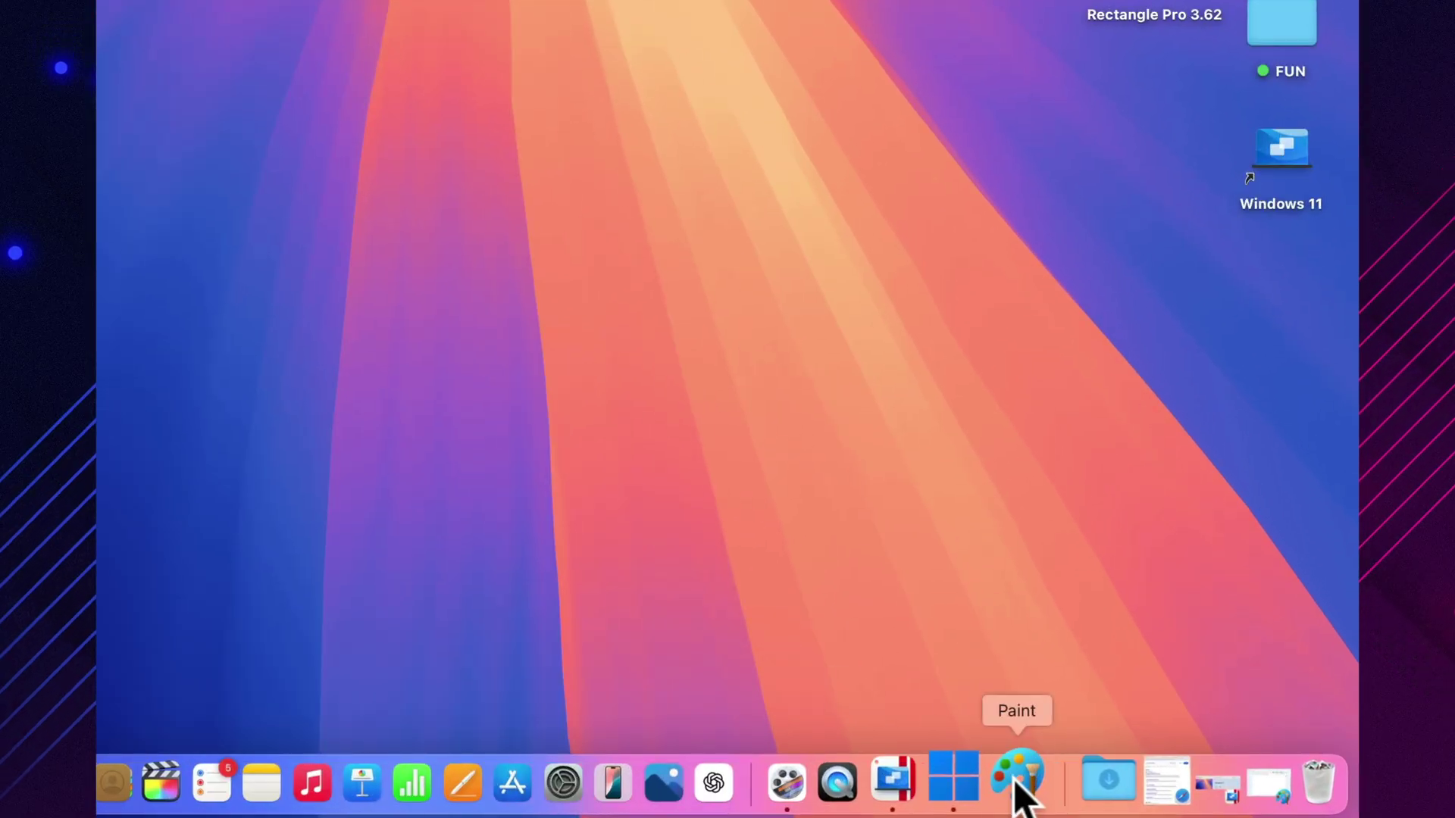
pyautogui.click(1015, 782)
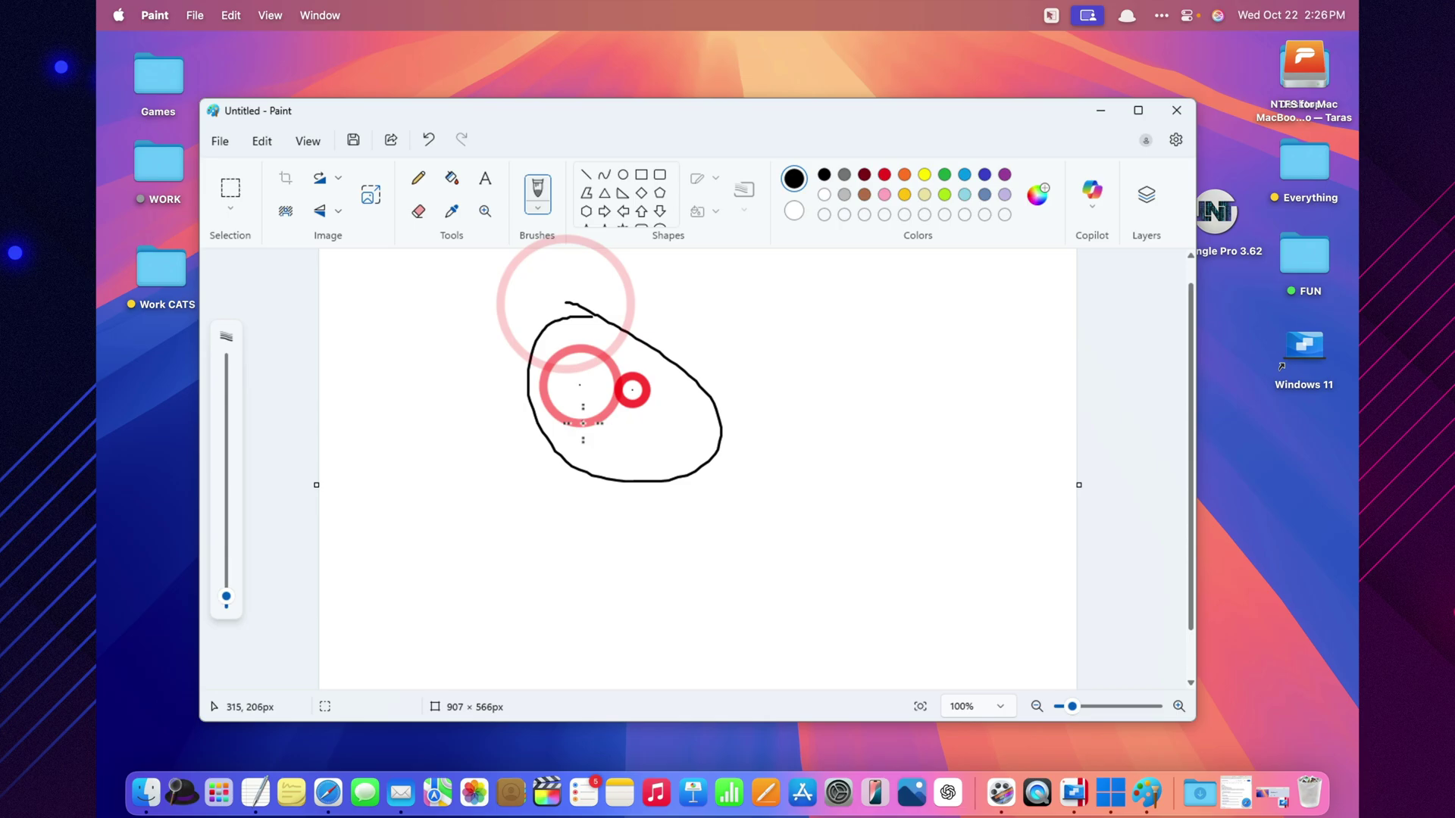
pyautogui.moveTo(584, 421); pyautogui.dragTo(641, 428)
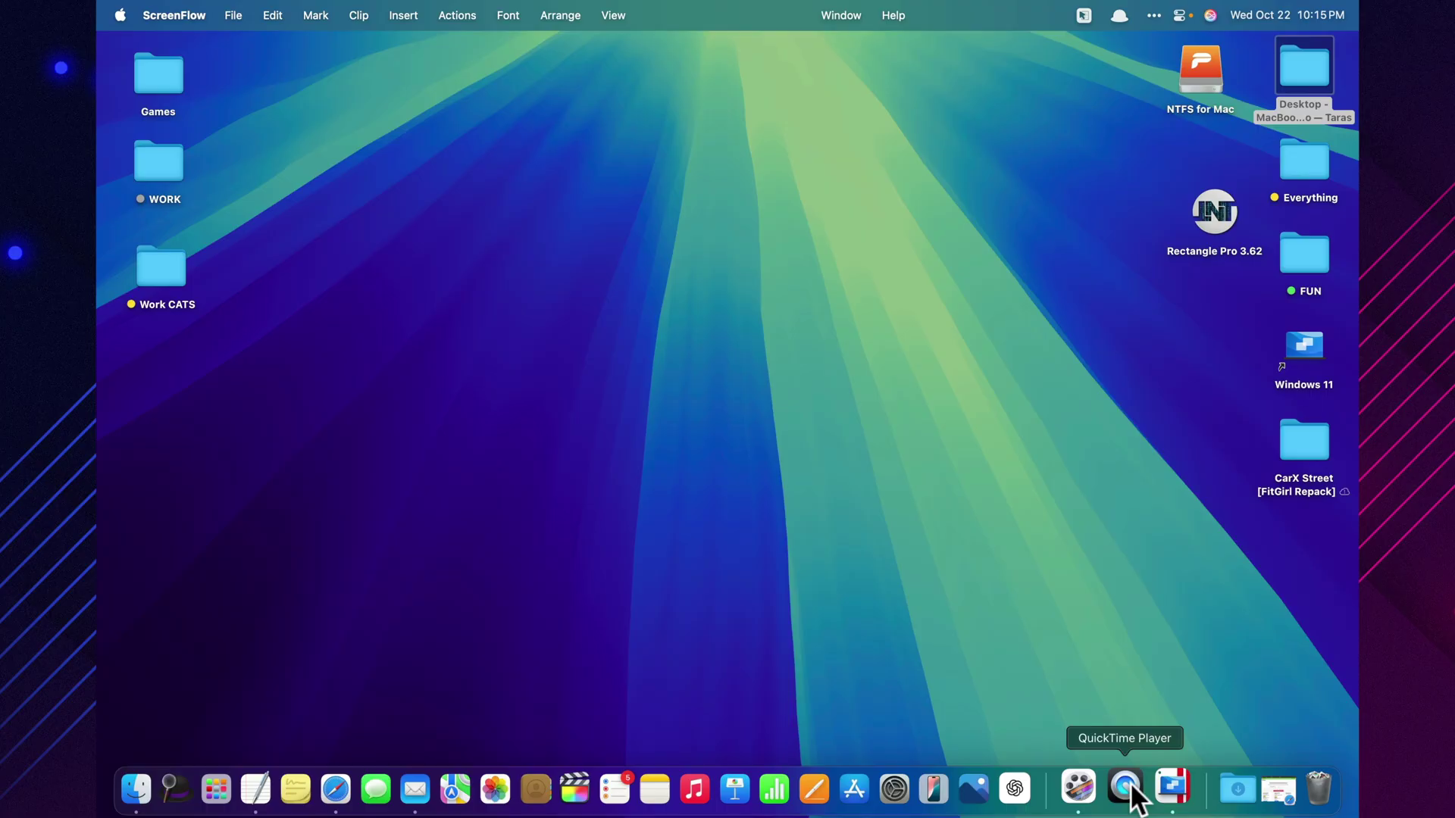
pyautogui.click(1250, 784)
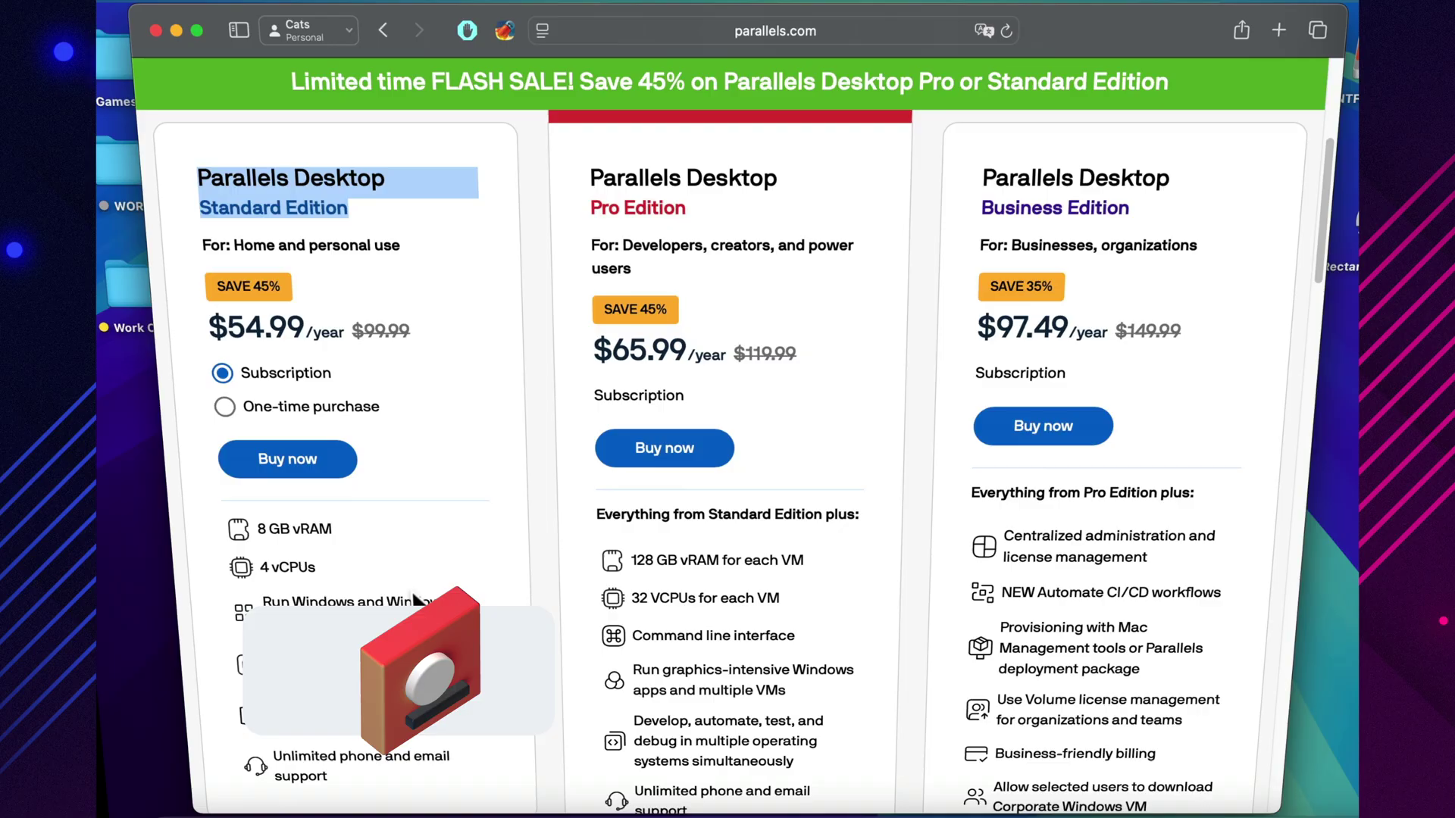
pyautogui.scroll(-2, 432, 592)
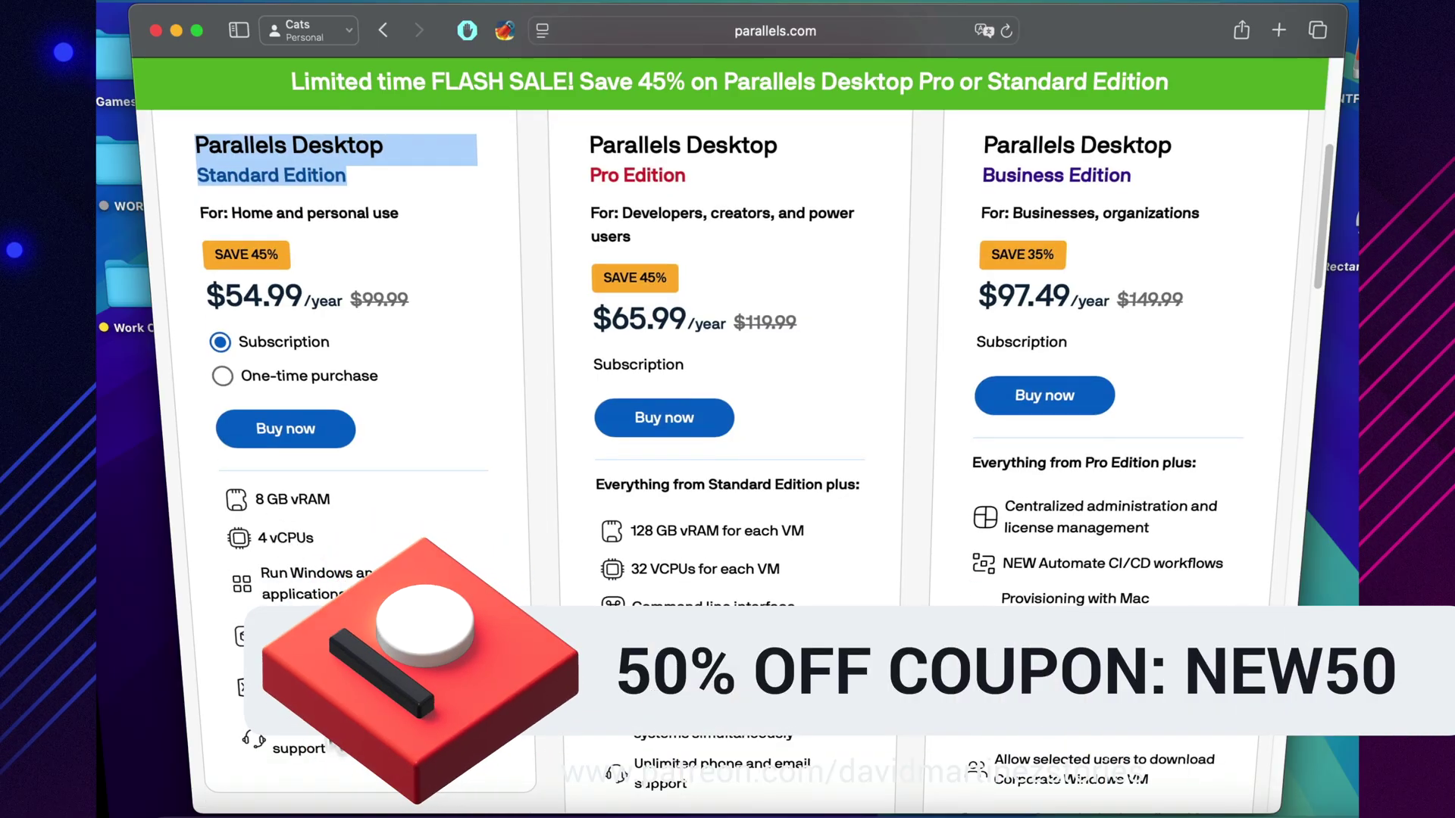
pyautogui.scroll(2, 648, 489)
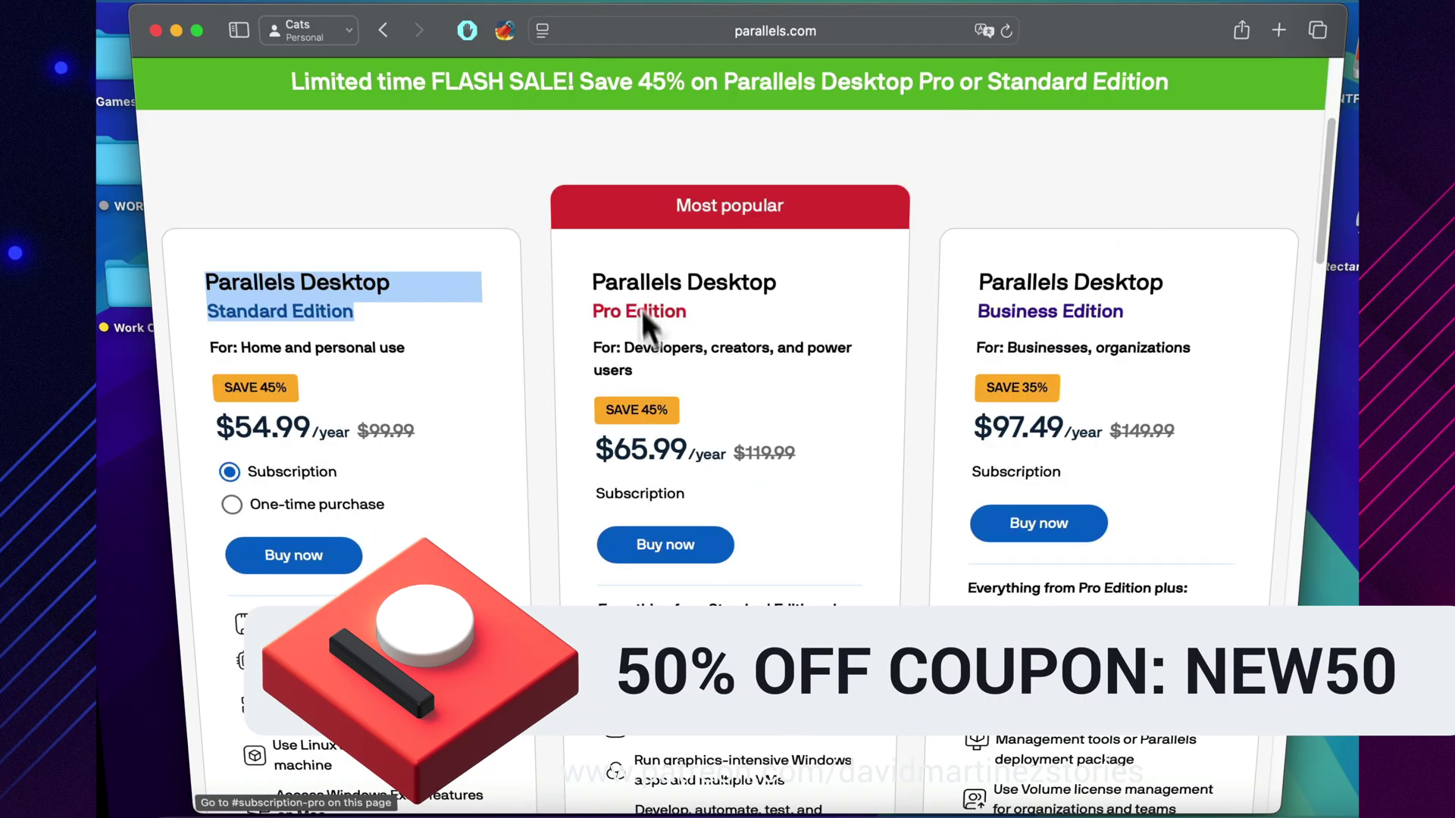
# Select the Pro Edition heading text on the parallels.com pricing page
pyautogui.moveTo(758, 297); pyautogui.dragTo(765, 337)
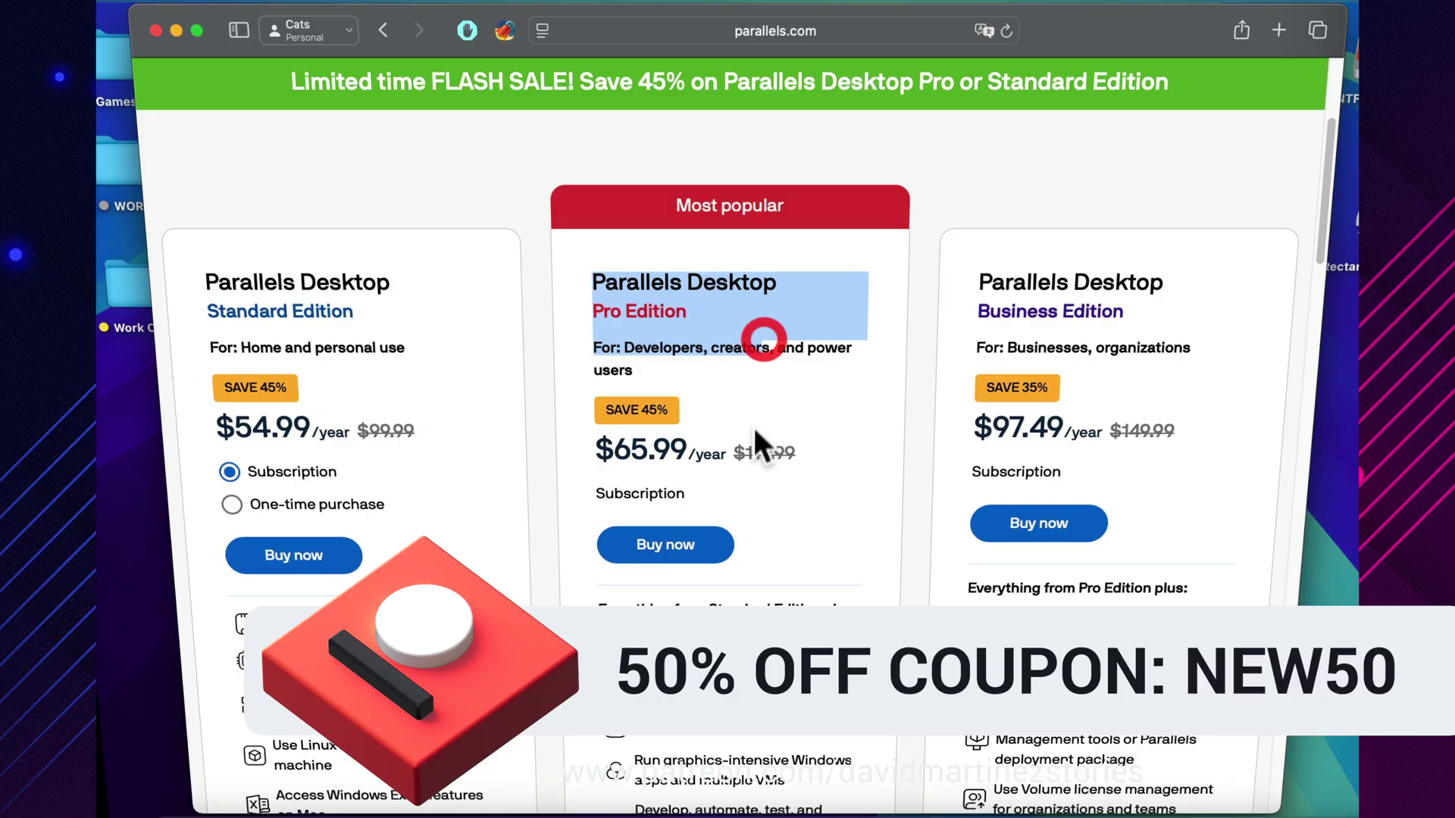
pyautogui.scroll(-5, 754, 430)
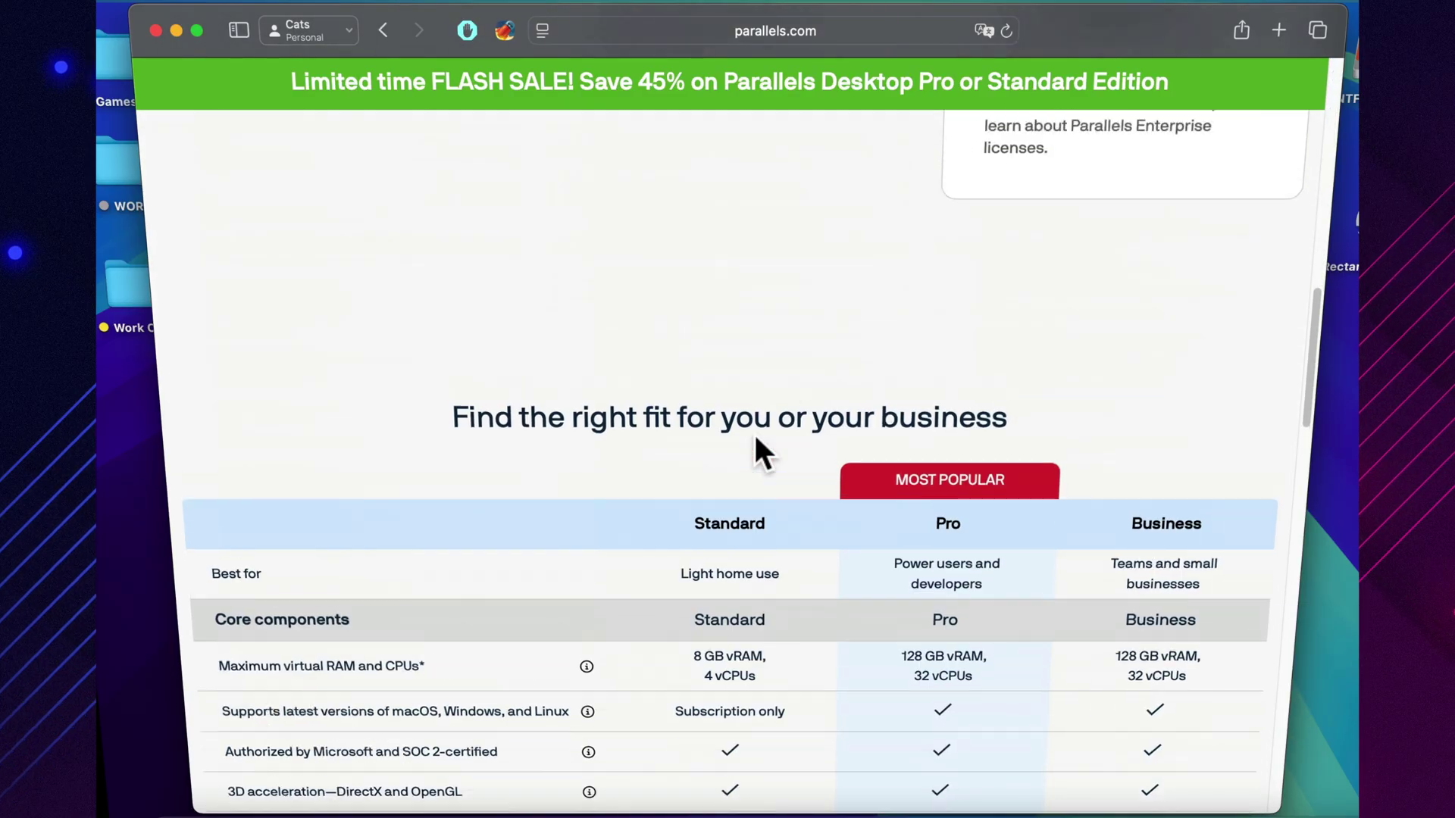
pyautogui.scroll(5, 759, 449)
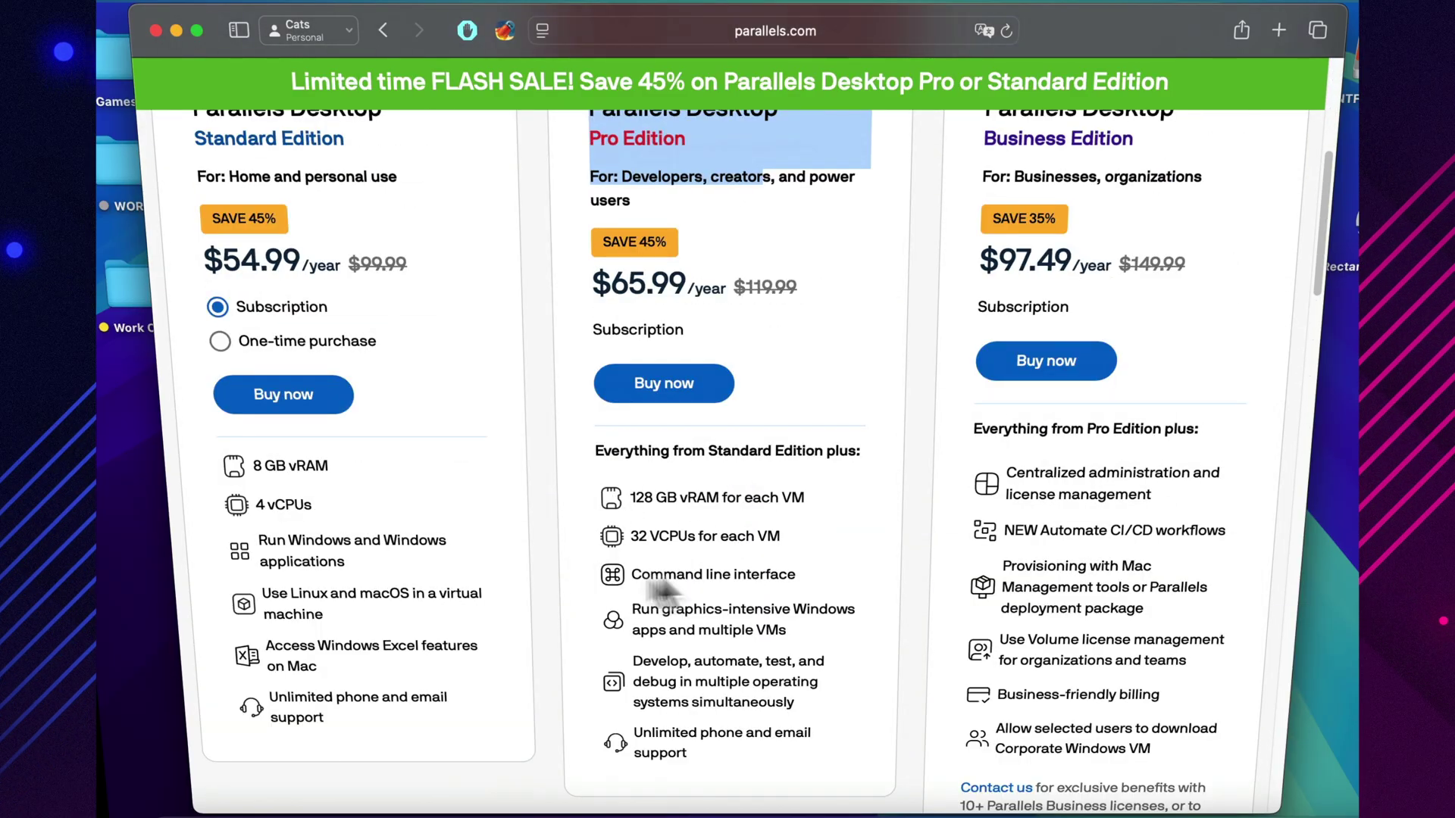
pyautogui.scroll(-5, 756, 696)
pyautogui.scroll(-6, 1047, 353)
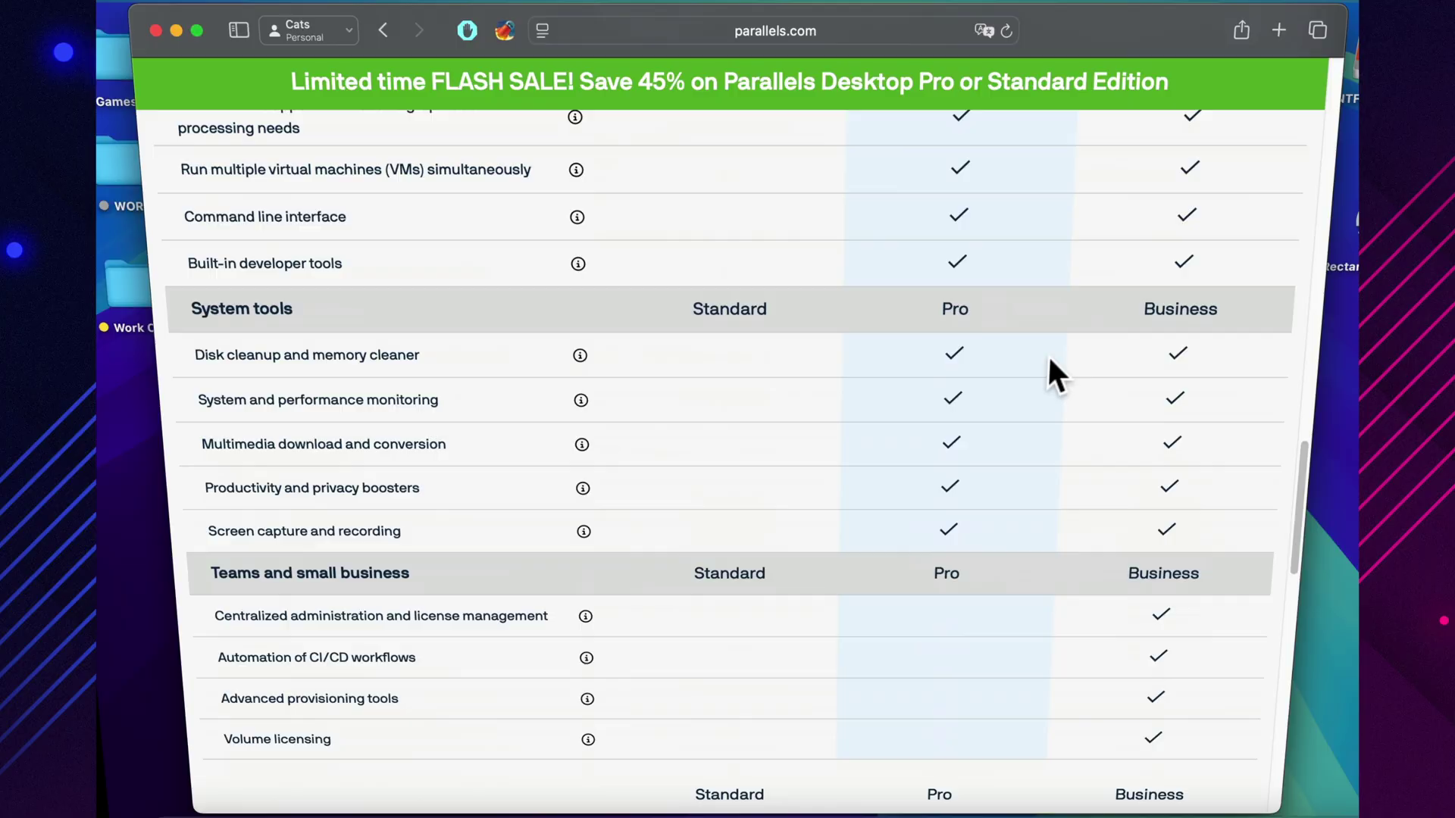
pyautogui.scroll(-3, 1047, 354)
pyautogui.scroll(5, 1044, 354)
pyautogui.scroll(4, 1043, 358)
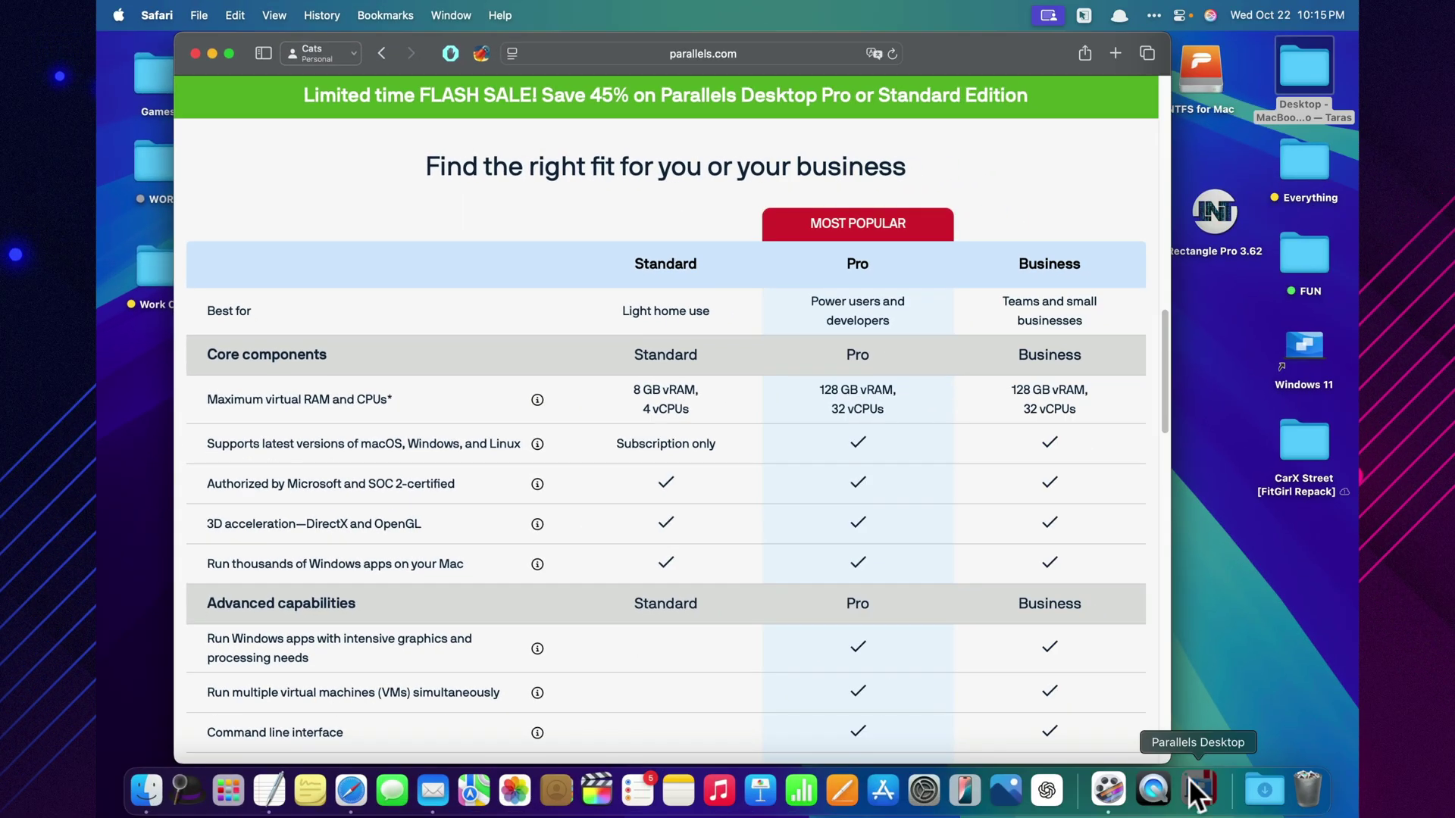
# Open the Control Center's new virtual machine assistant and browse the additional free systems
pyautogui.click(1171, 791)
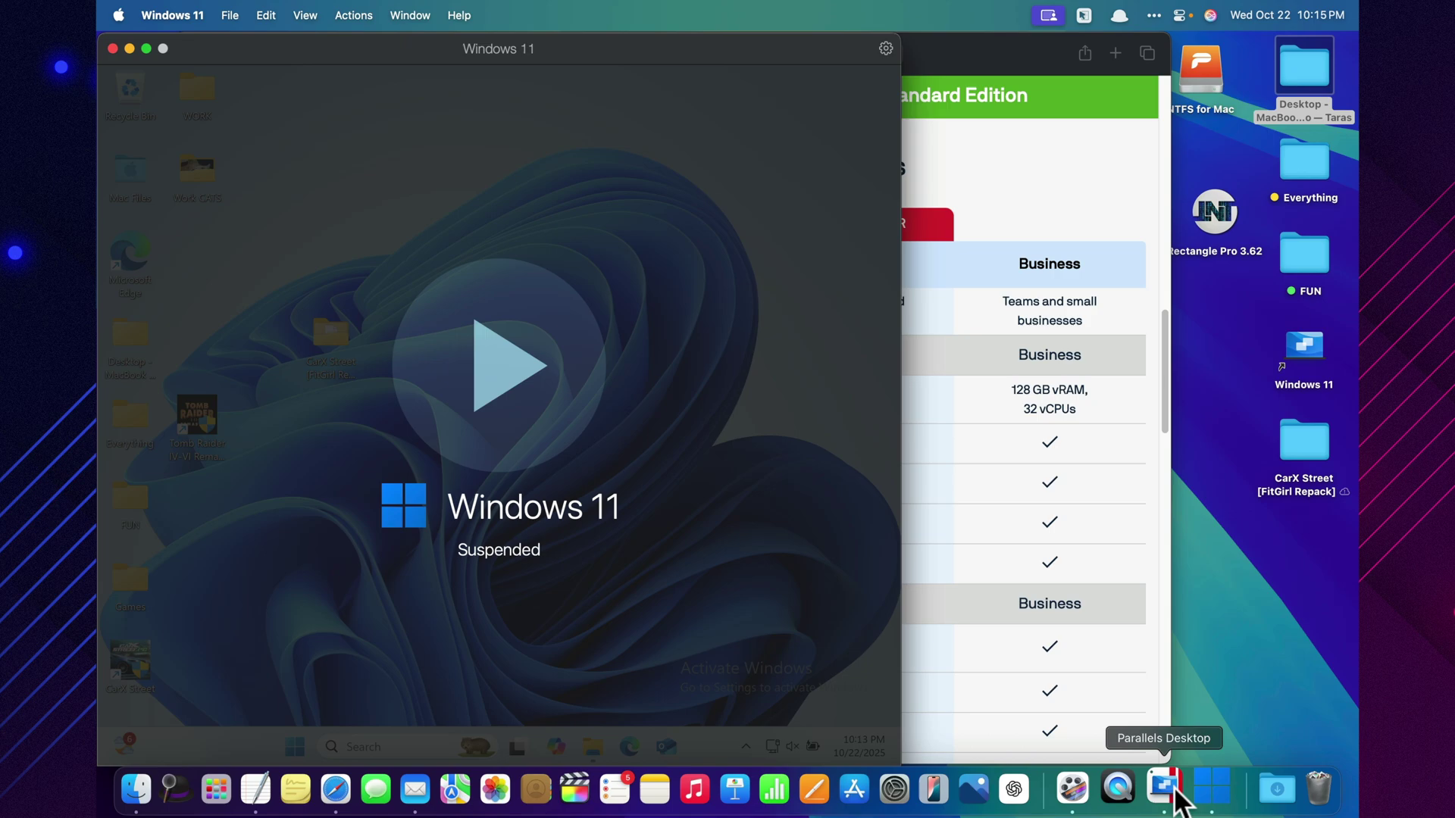
pyautogui.rightClick(1210, 789)
pyautogui.rightClick(1160, 790)
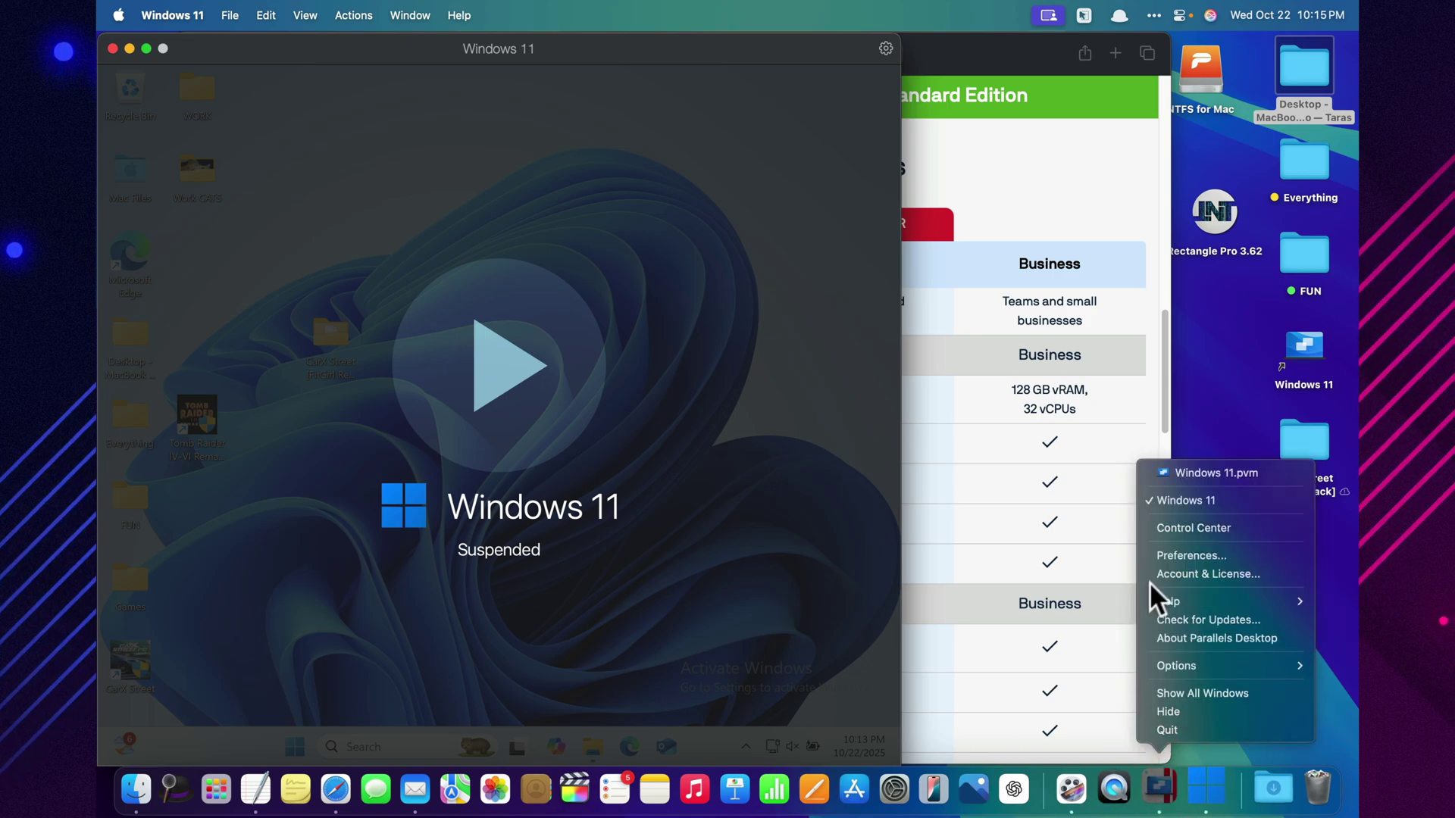
pyautogui.click(1163, 527)
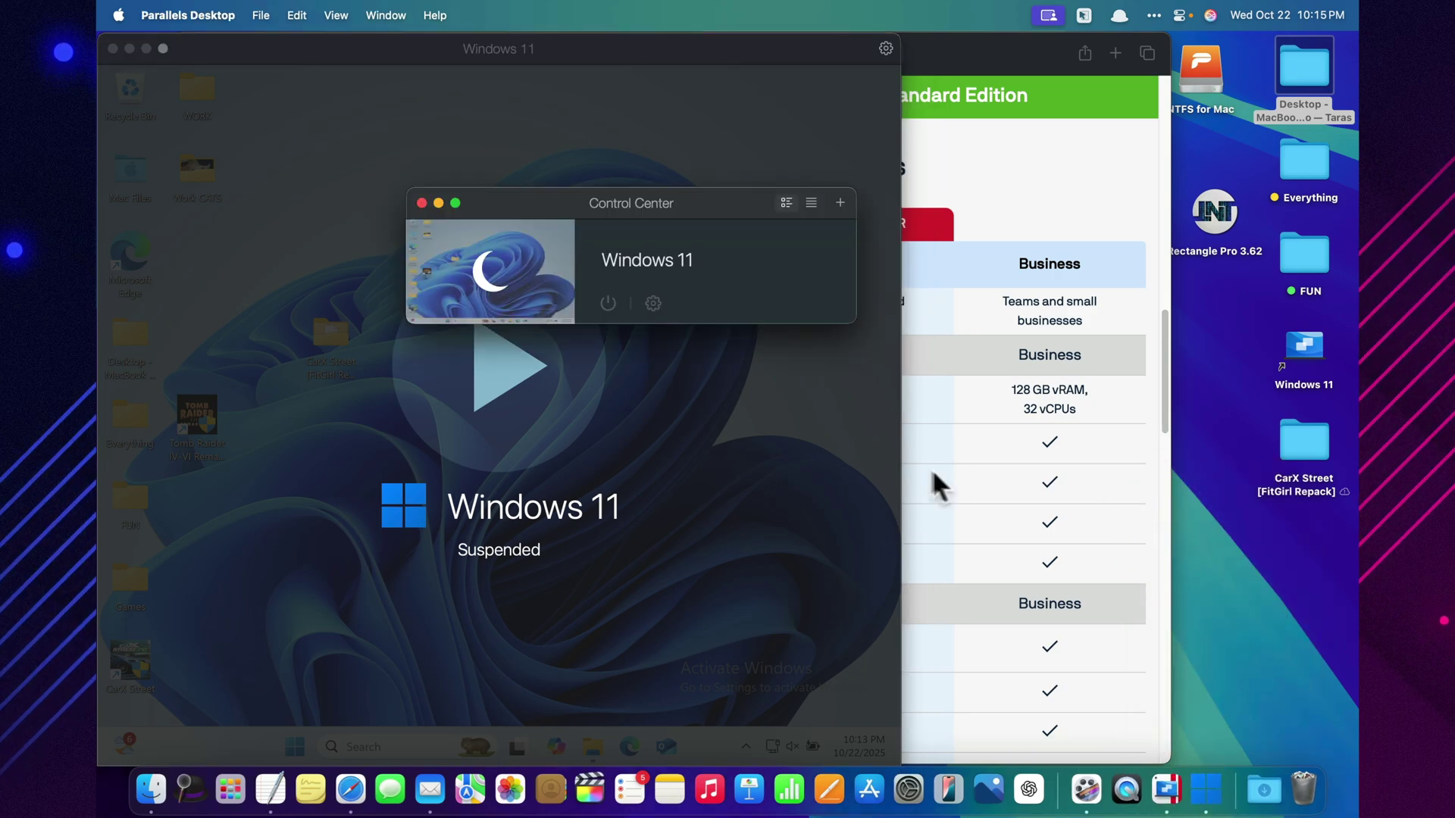
pyautogui.click(840, 203)
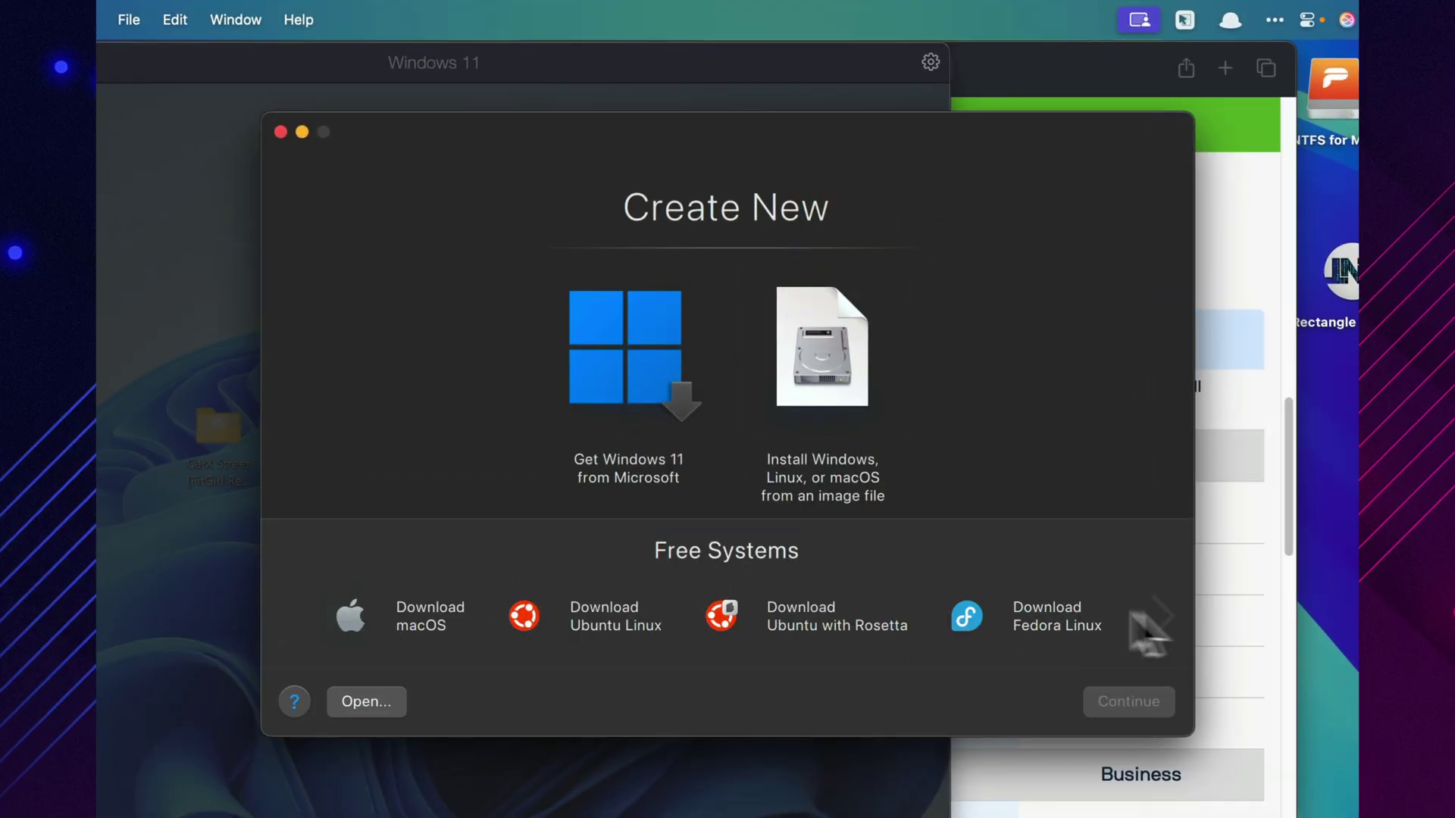
pyautogui.click(1167, 622)
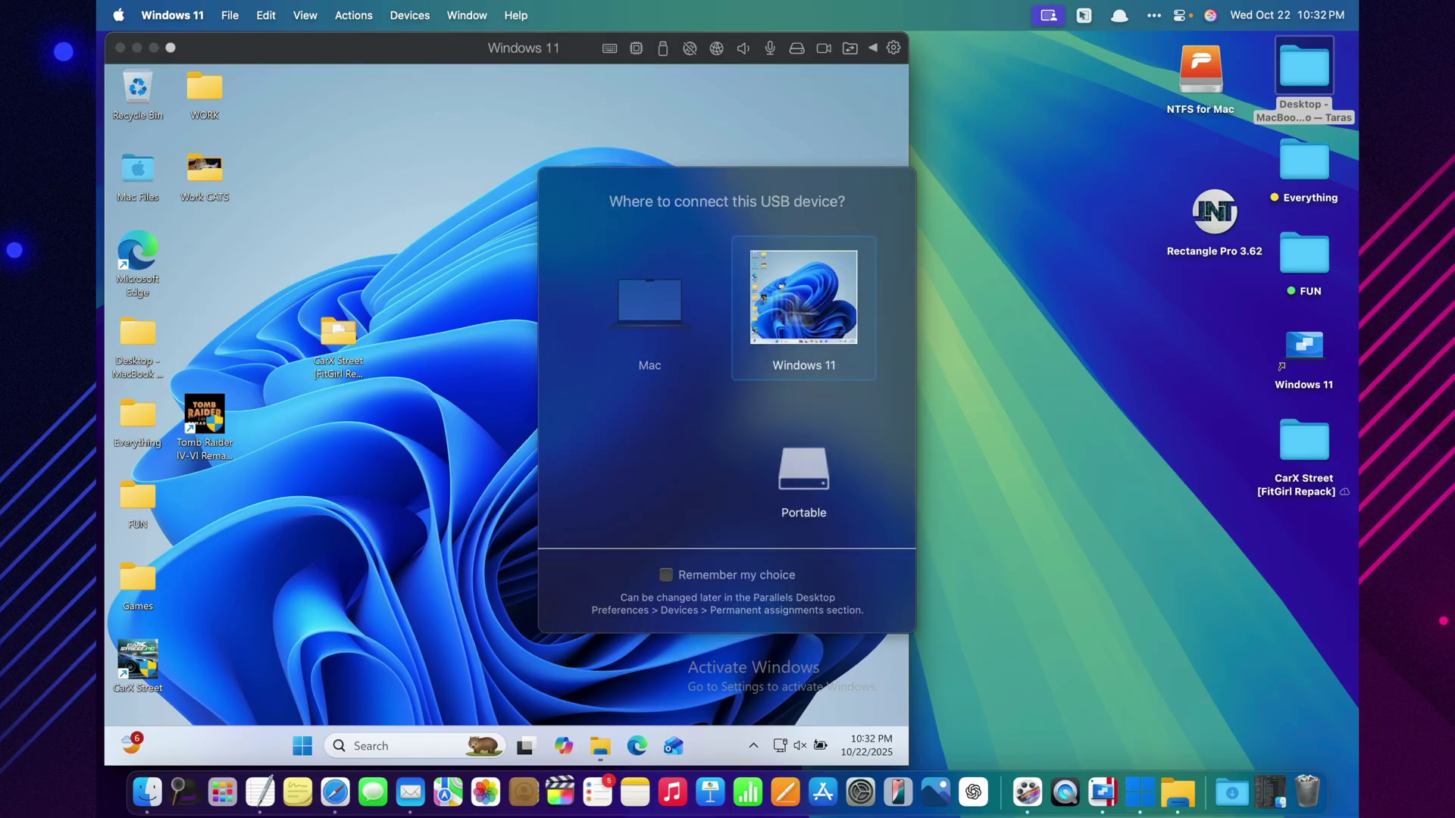
# Connect the USB device to the Mac, cancel Take Snapshot, and show recent Downloads
pyautogui.click(663, 293)
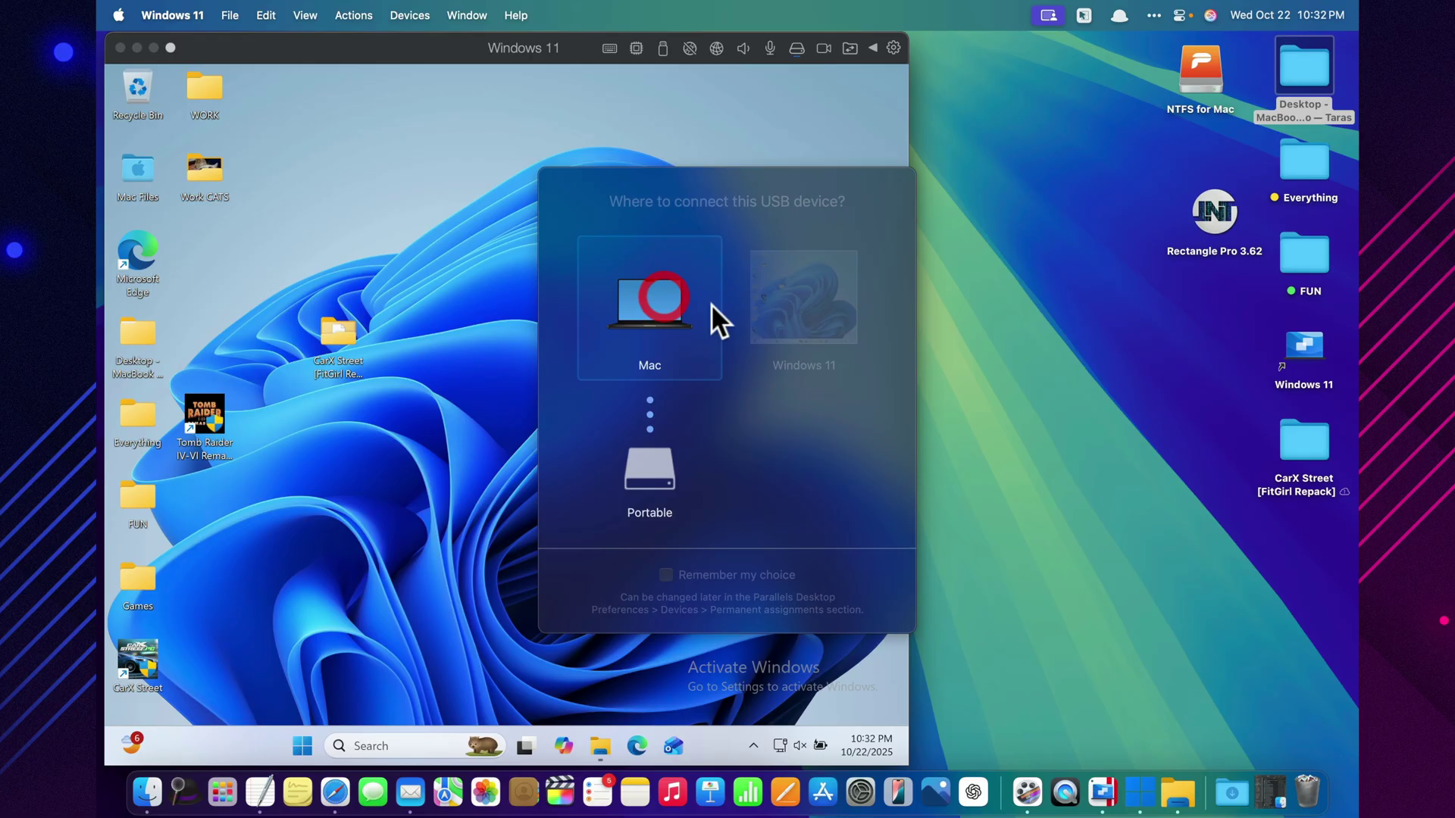
pyautogui.click(362, 15)
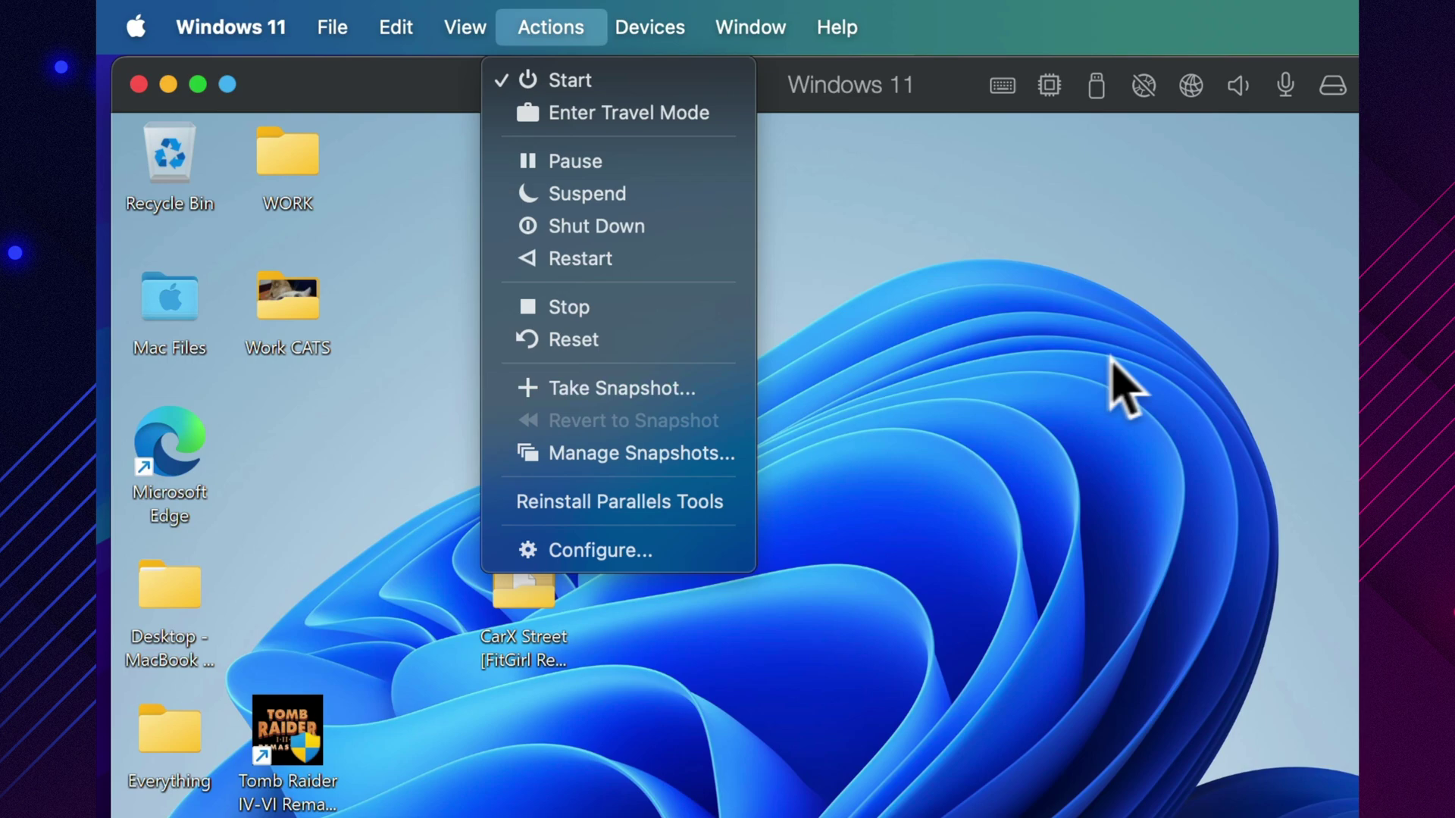
pyautogui.click(639, 388)
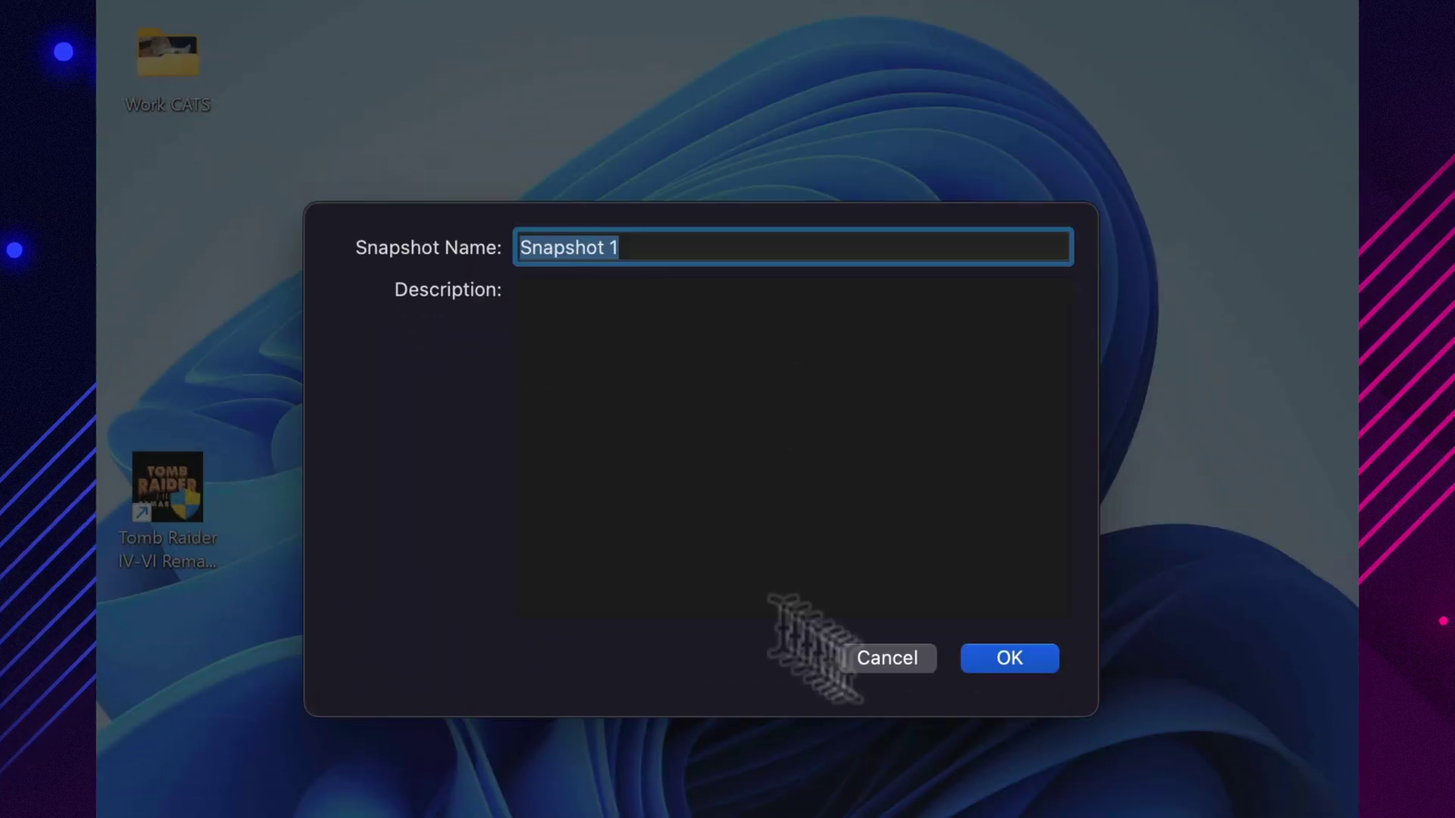
pyautogui.click(896, 659)
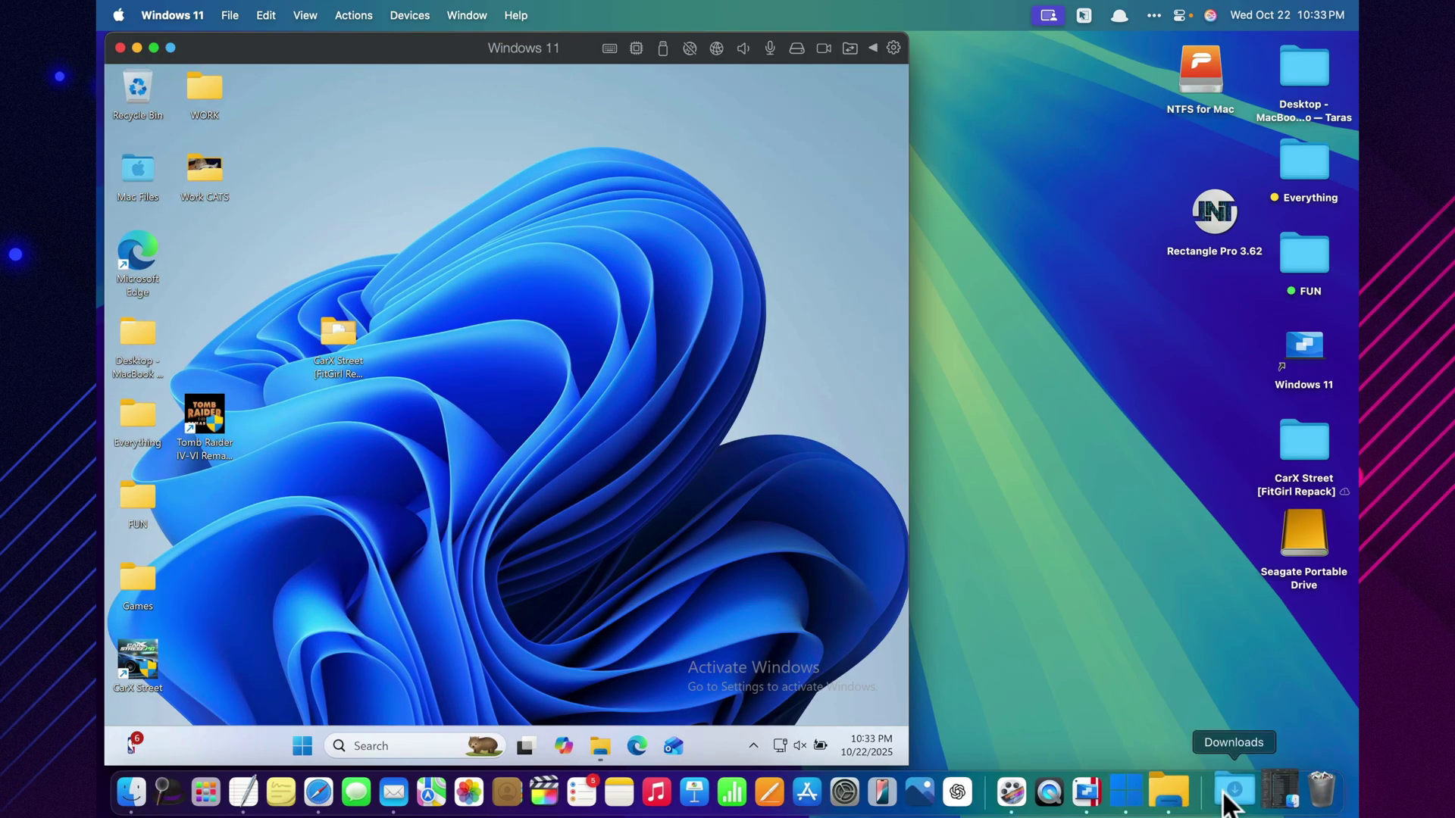
pyautogui.click(1231, 793)
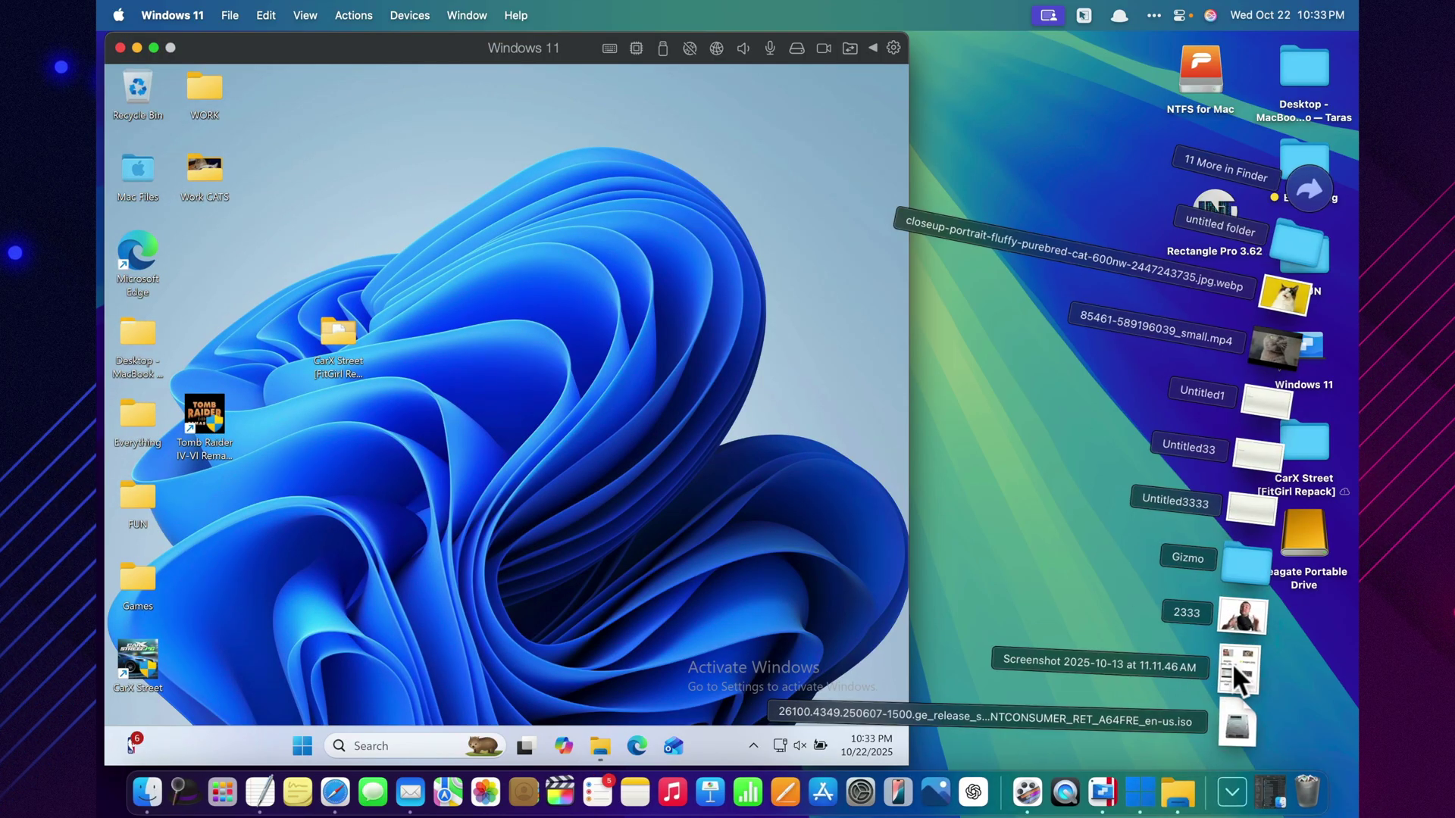
# Drop the downloaded screenshot onto the Windows desktop and copy the coupon line from the Mac's New TXT File.txt note
pyautogui.moveTo(1239, 676); pyautogui.dragTo(647, 399)
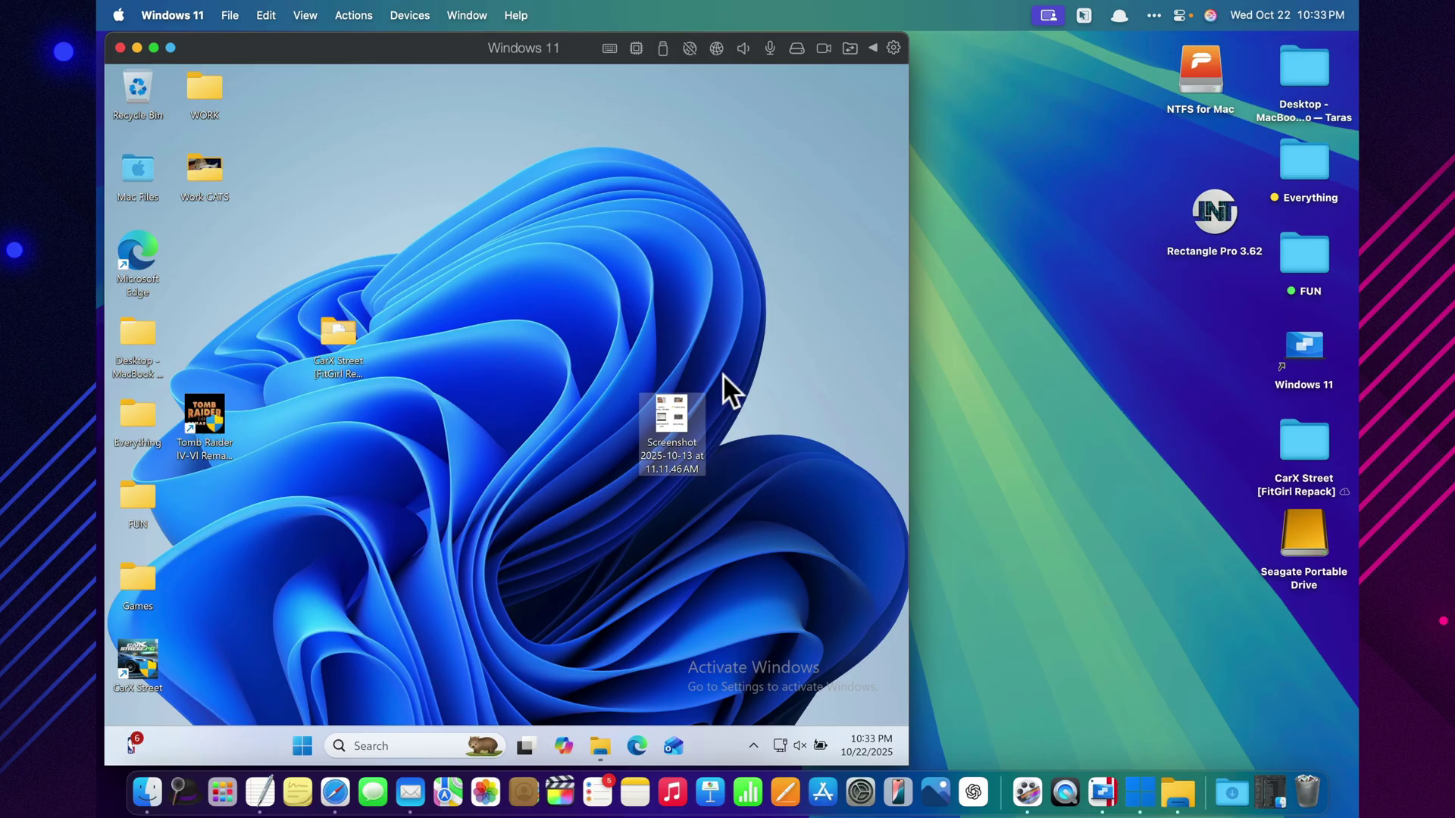
pyautogui.click(665, 393)
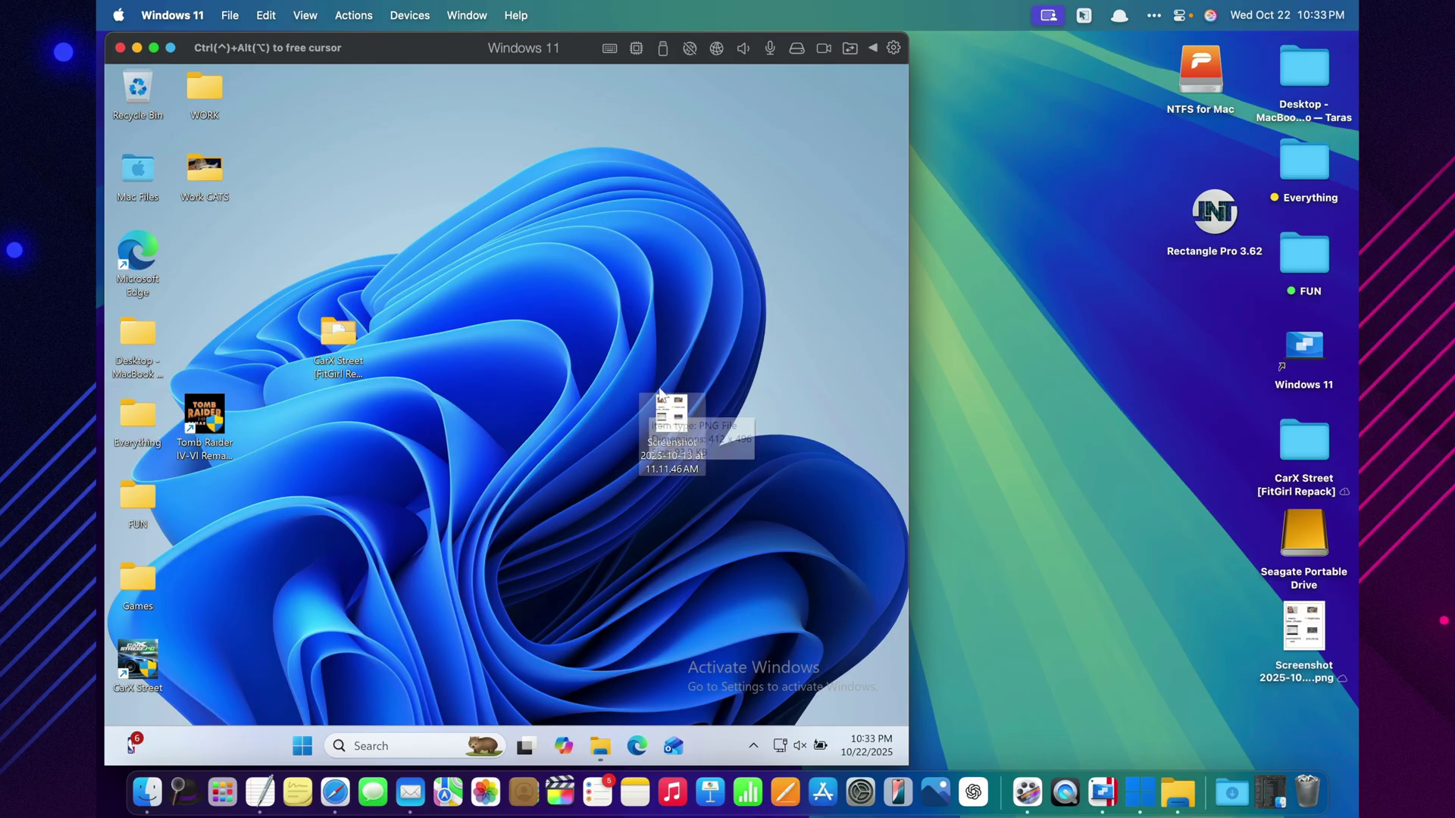
pyautogui.click(1263, 792)
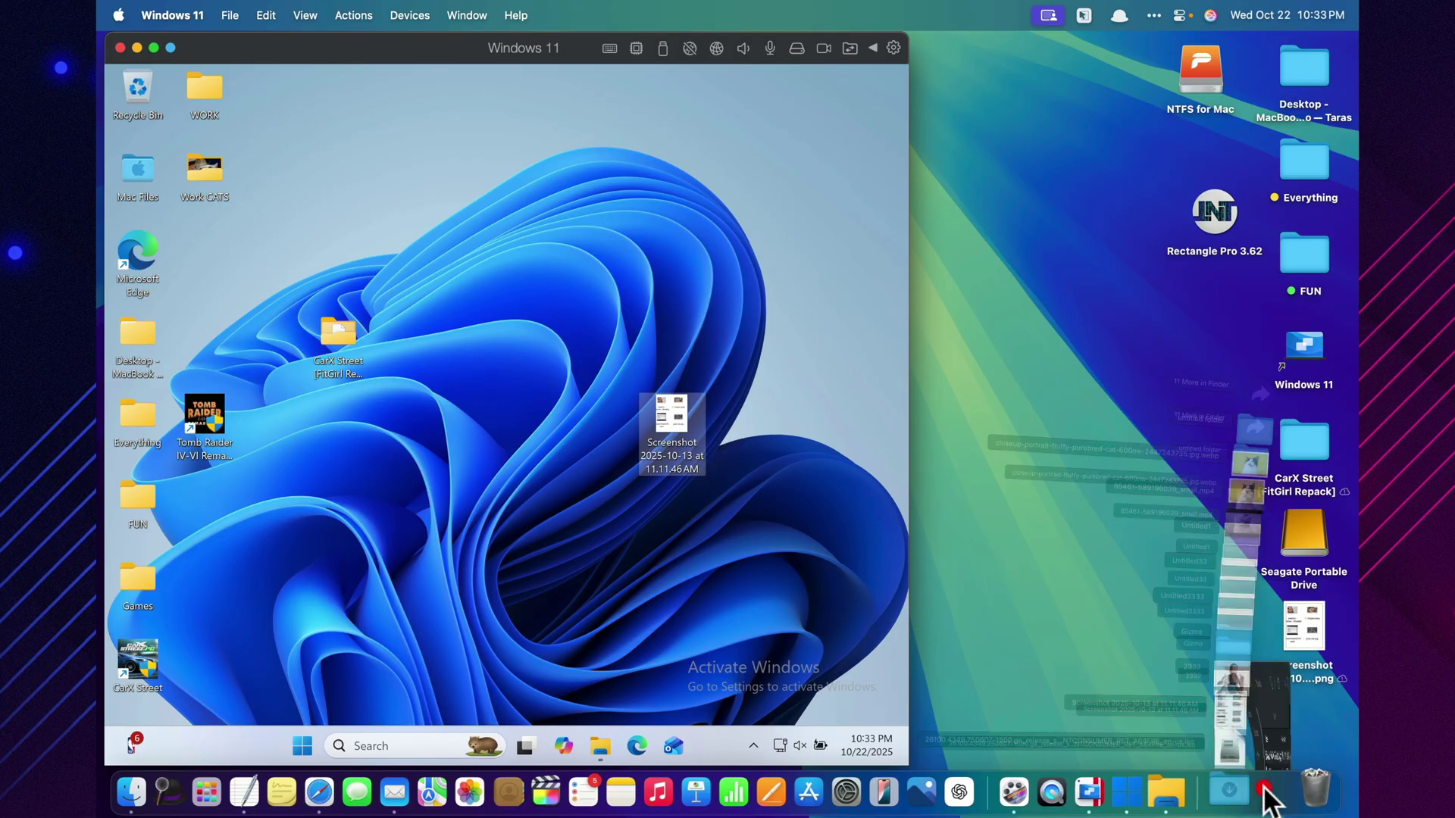
pyautogui.doubleClick(981, 260)
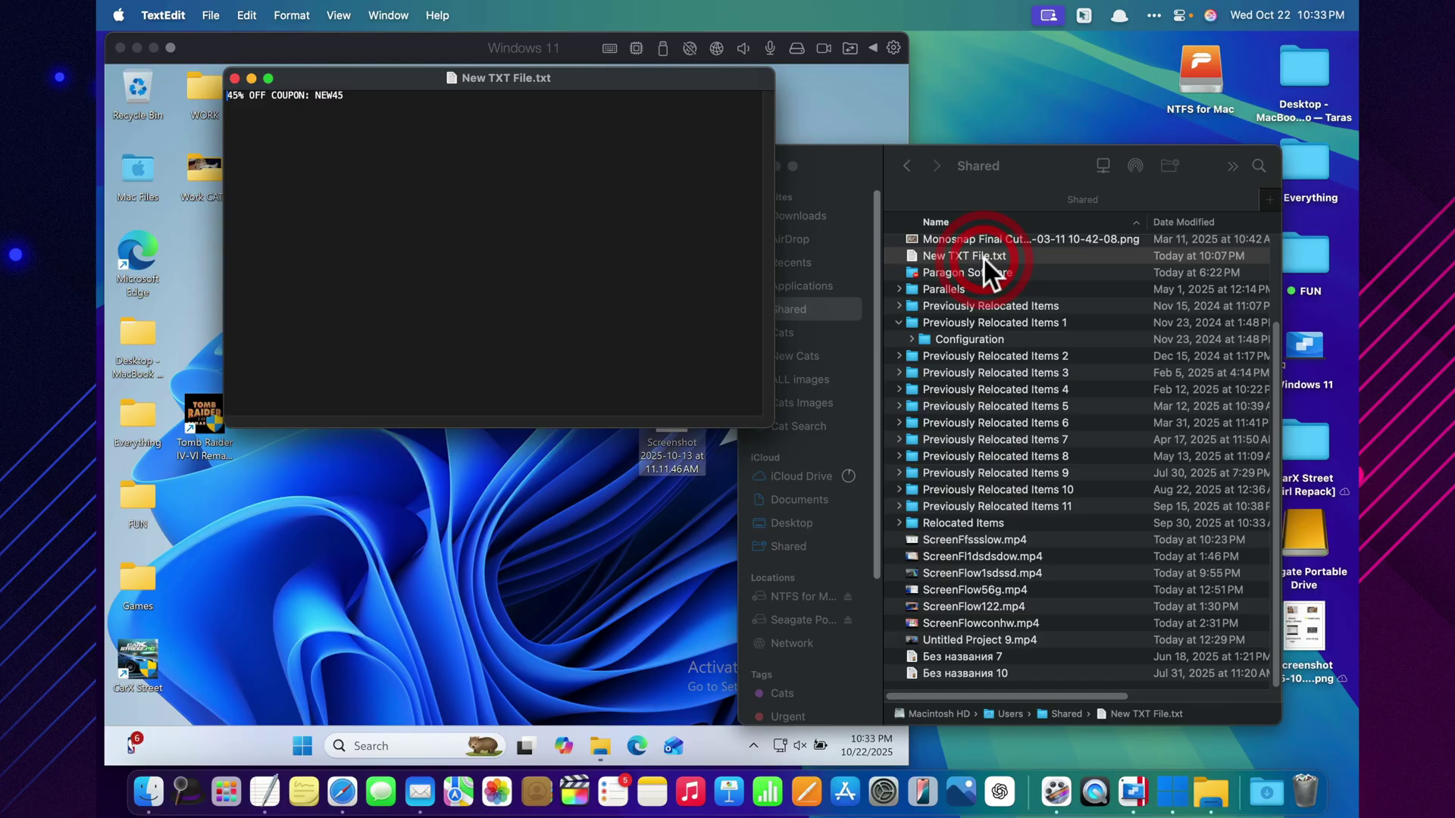
pyautogui.rightClick(269, 97)
pyautogui.click(296, 195)
# Create a New Text Document on the Windows desktop and paste the coupon line into it in Notepad
pyautogui.click(460, 586)
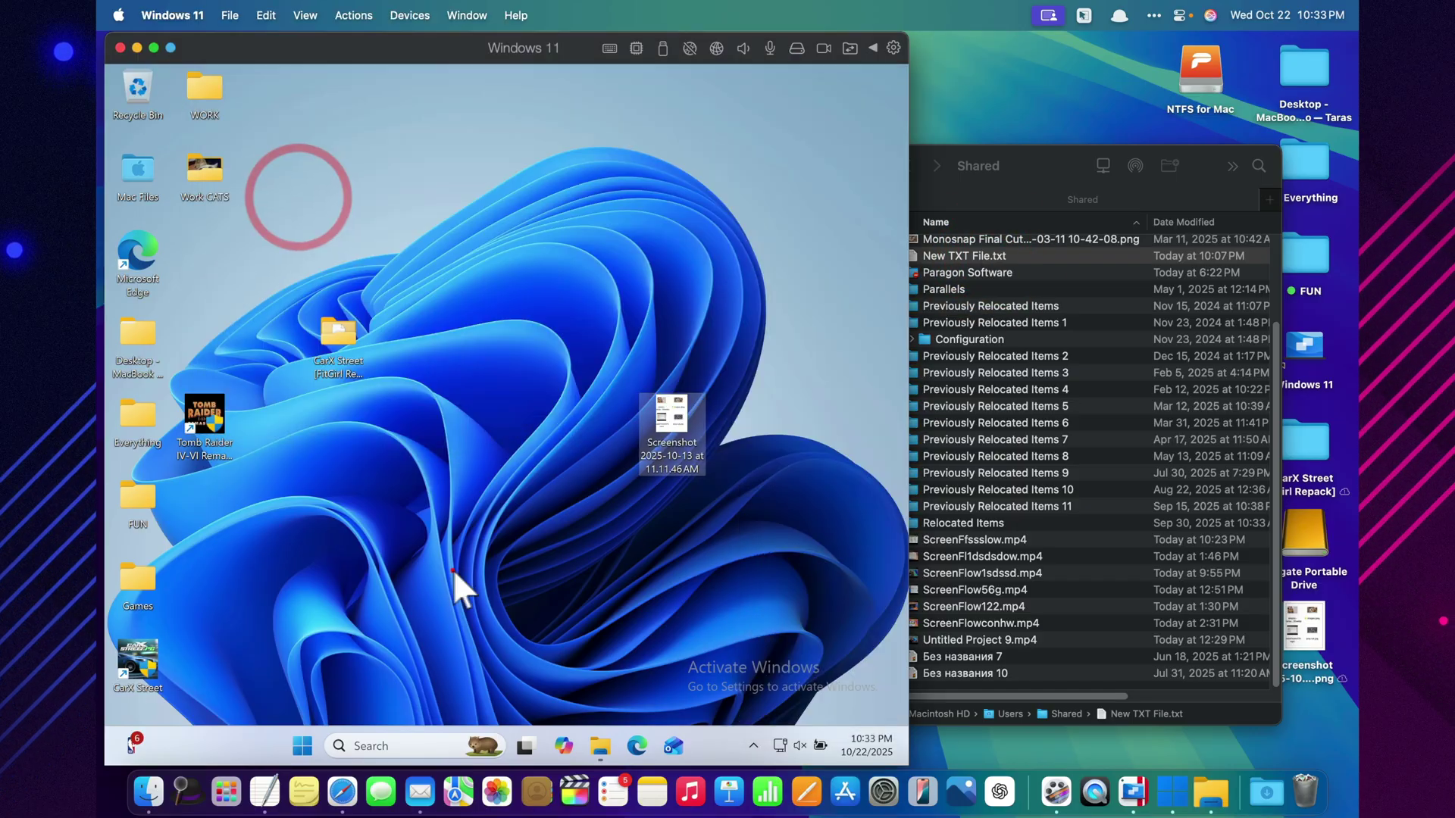
pyautogui.rightClick(444, 507)
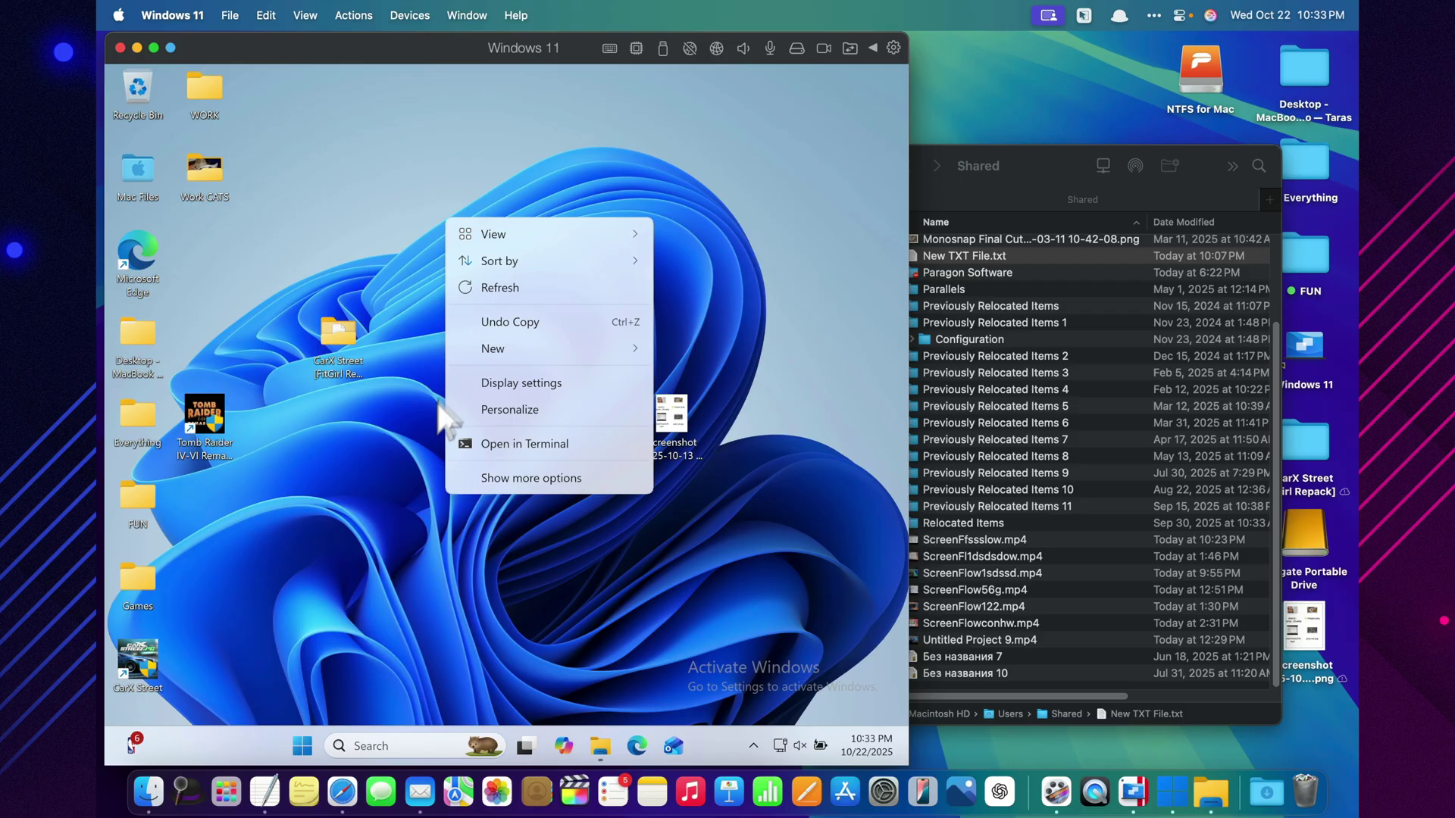
pyautogui.moveTo(546, 349)
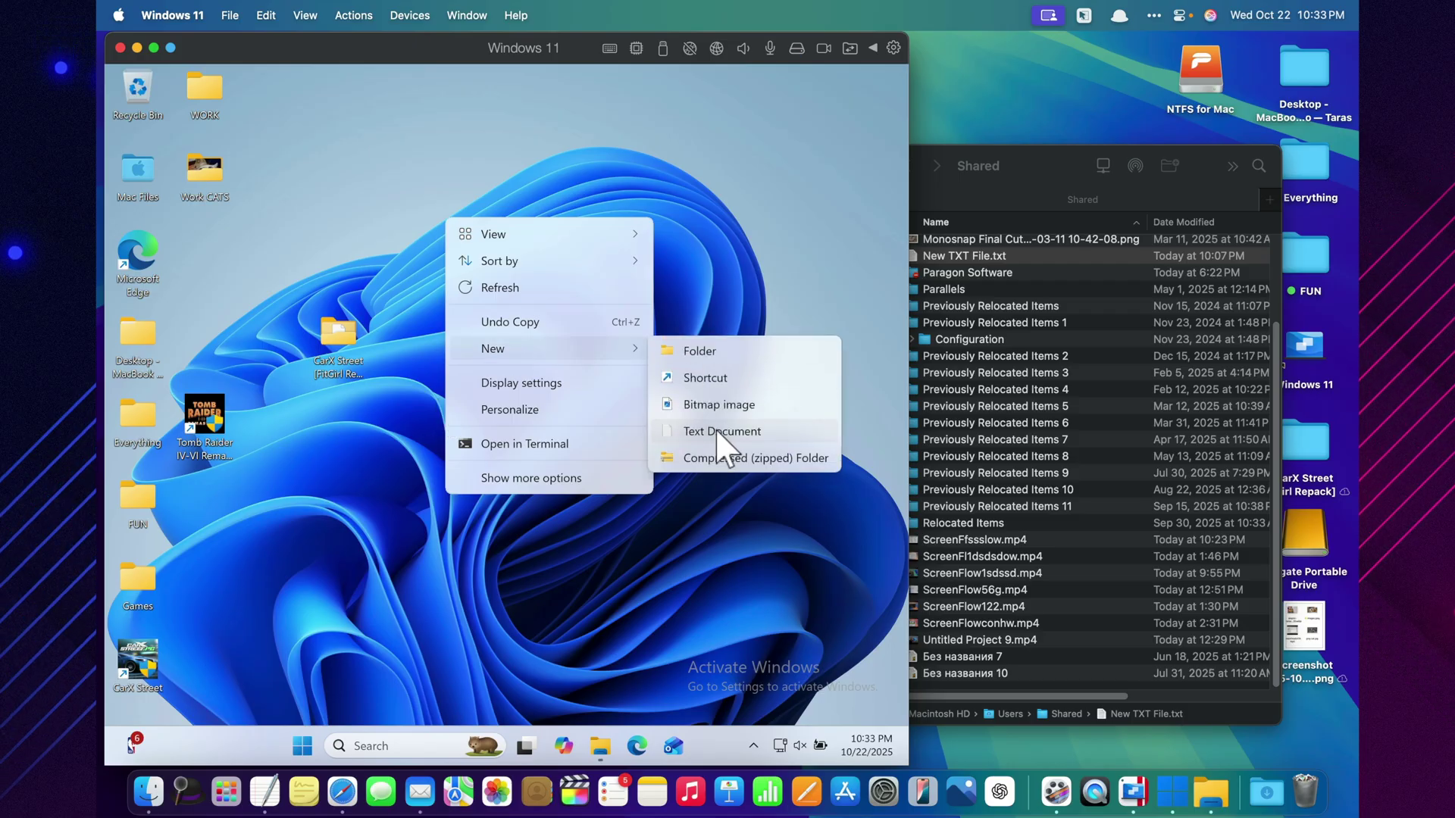
pyautogui.click(719, 432)
pyautogui.doubleClick(484, 490)
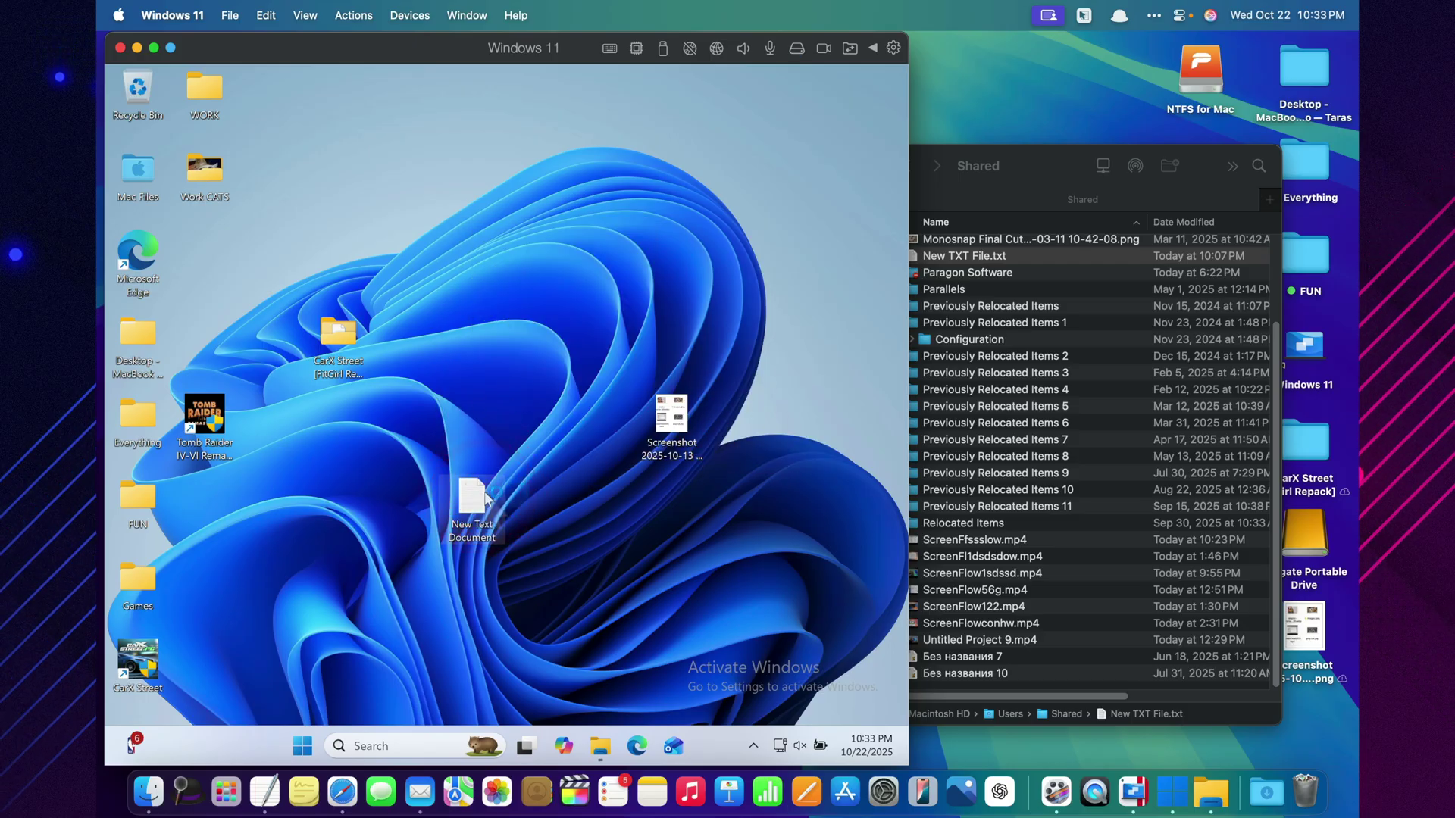
pyautogui.click(480, 247)
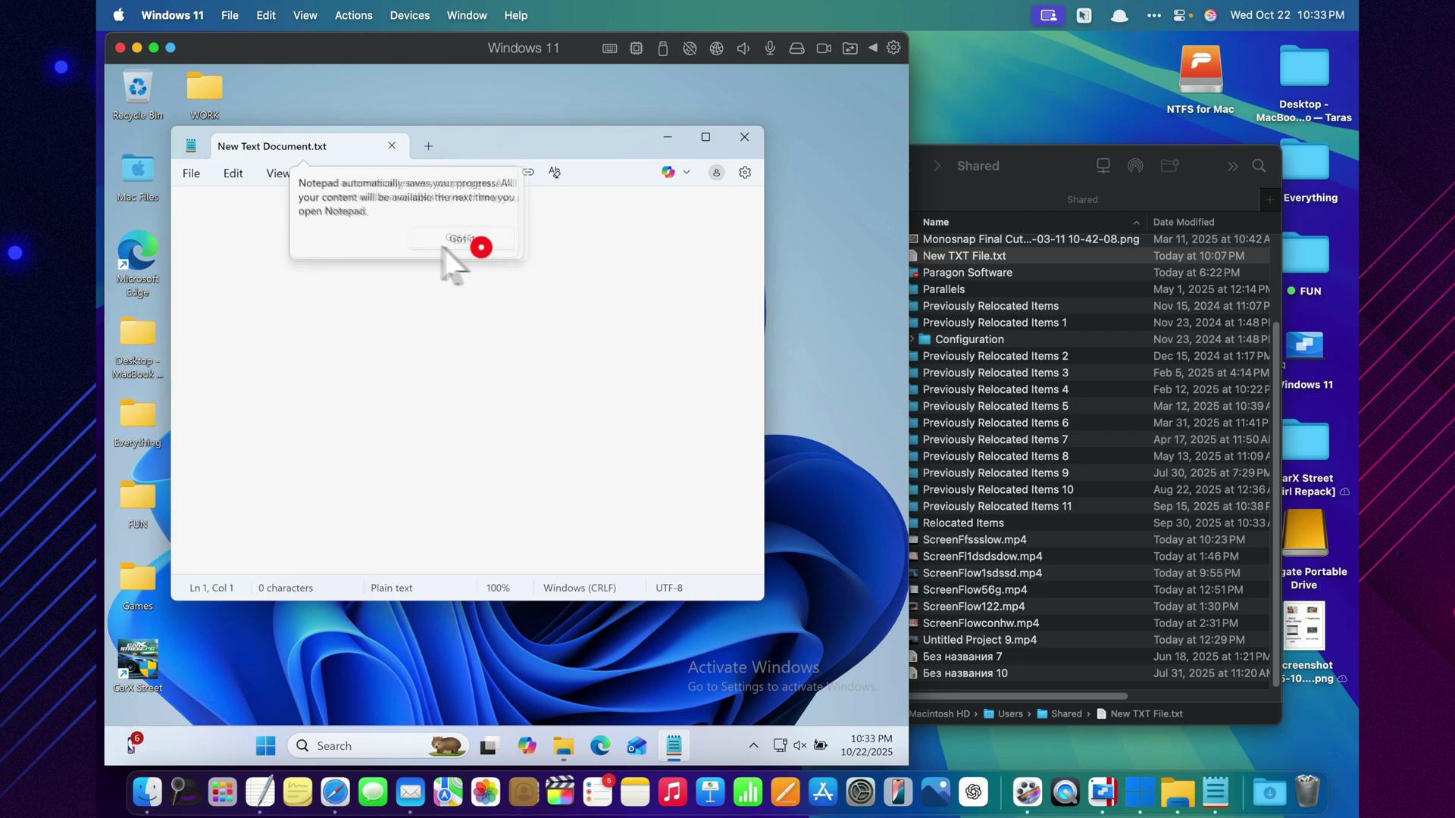
pyautogui.rightClick(414, 249)
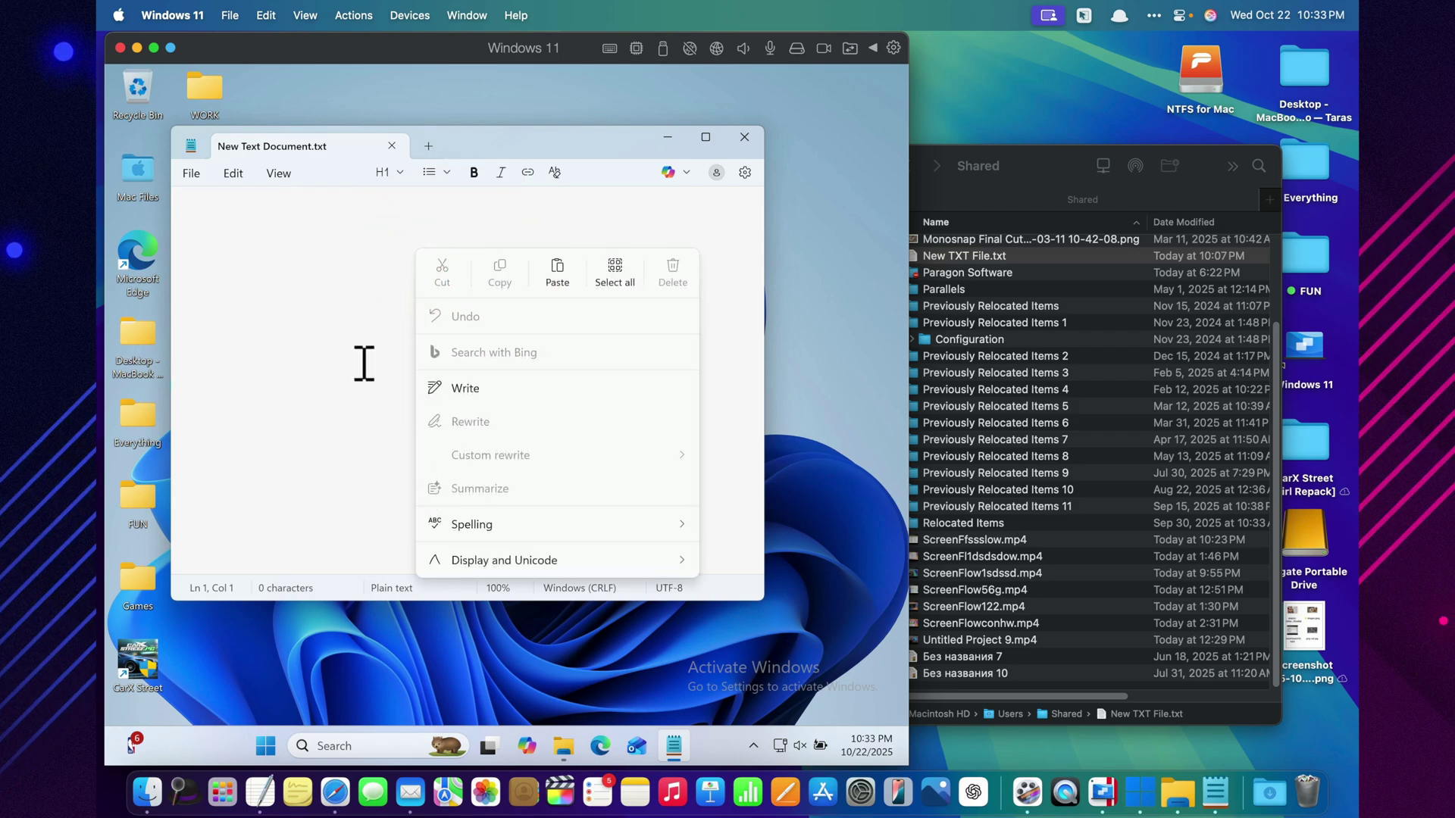
pyautogui.click(556, 282)
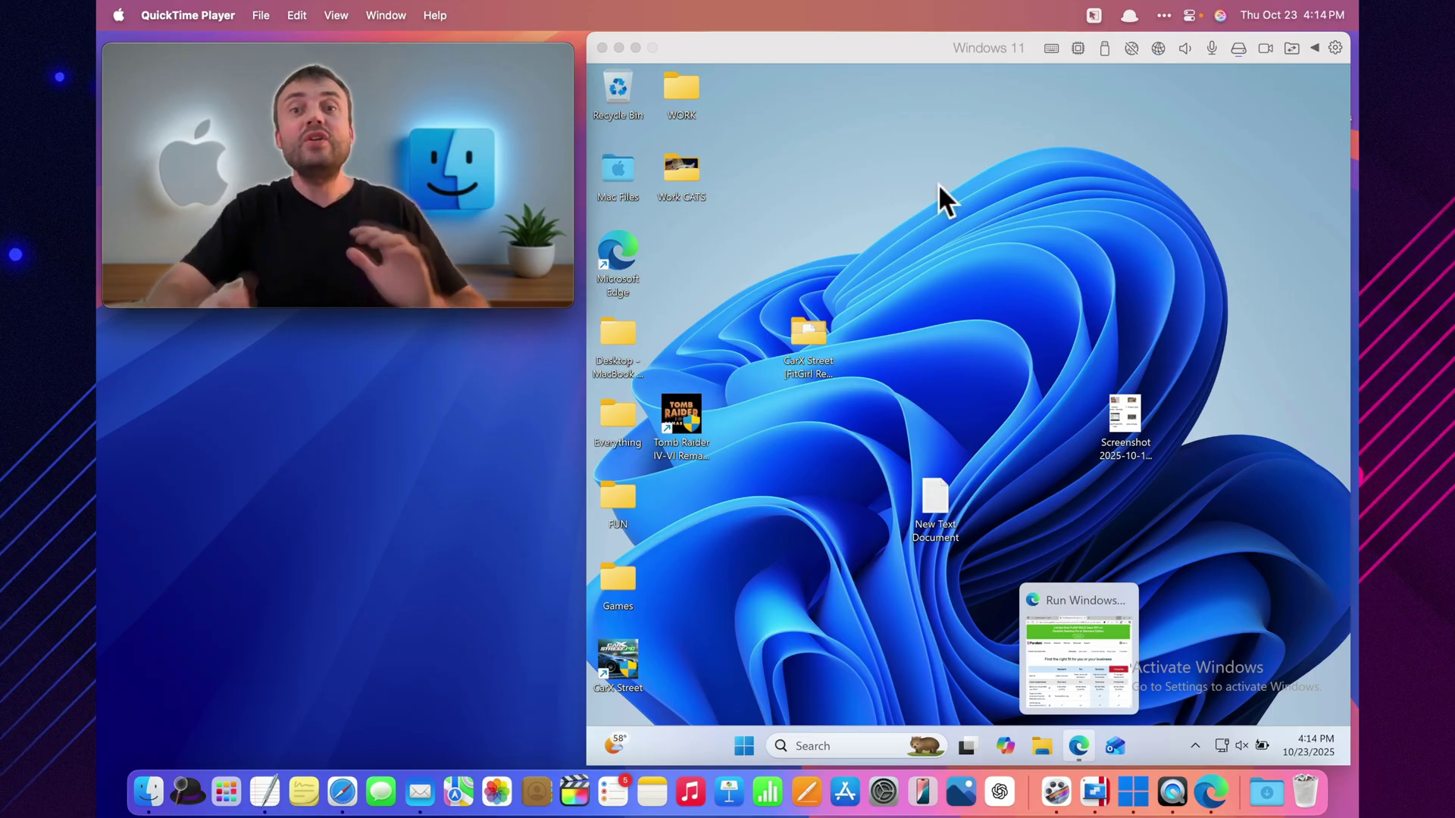
# Bring Windows to the front and open the Parallels Desktop pricing page in Edge
pyautogui.click(1000, 216)
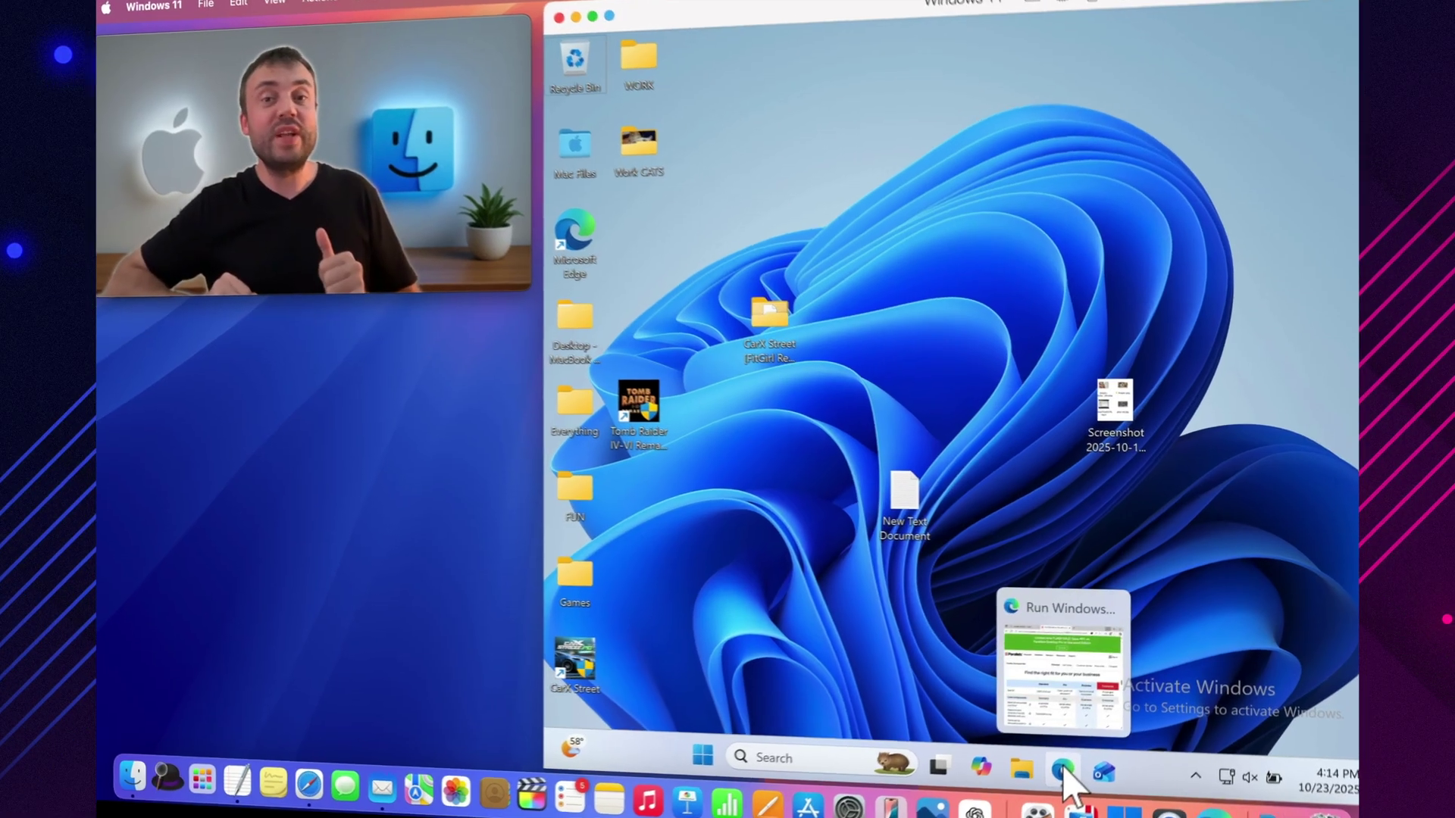
pyautogui.click(1078, 746)
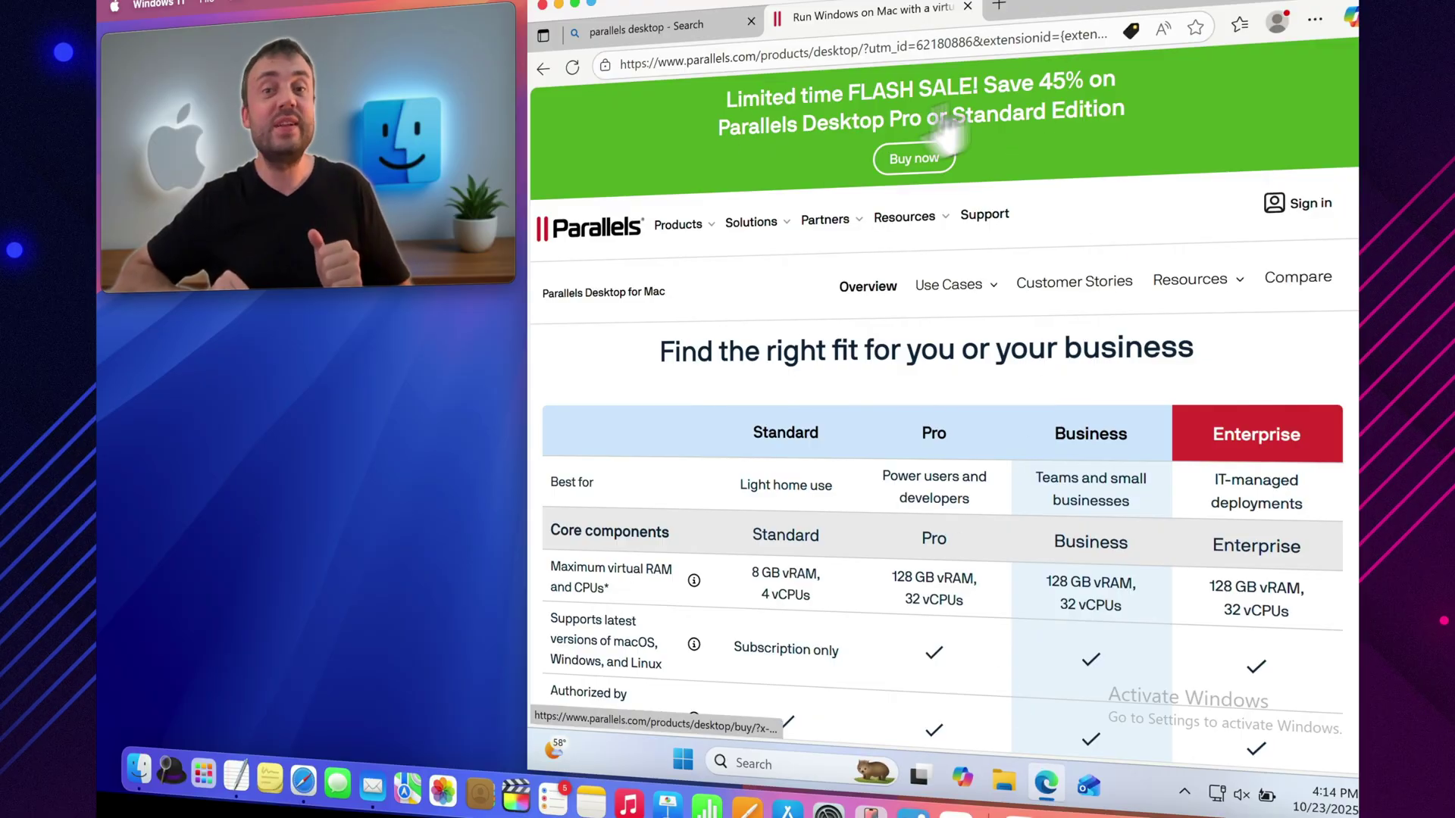
pyautogui.scroll(-2, 885, 359)
pyautogui.scroll(-2, 886, 364)
pyautogui.scroll(2, 893, 383)
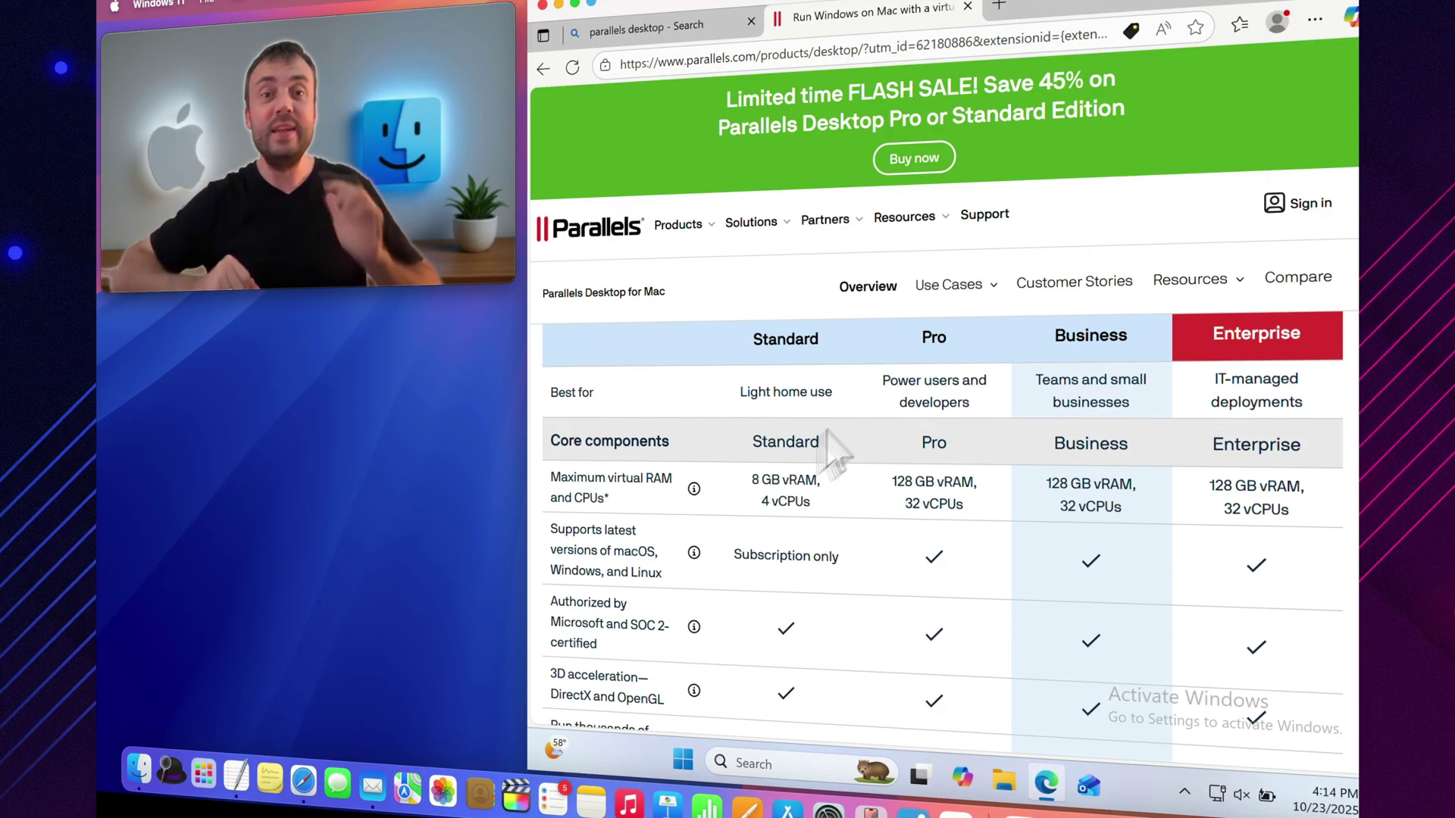
pyautogui.scroll(-1, 909, 500)
pyautogui.scroll(-2, 887, 511)
pyautogui.scroll(-2, 878, 513)
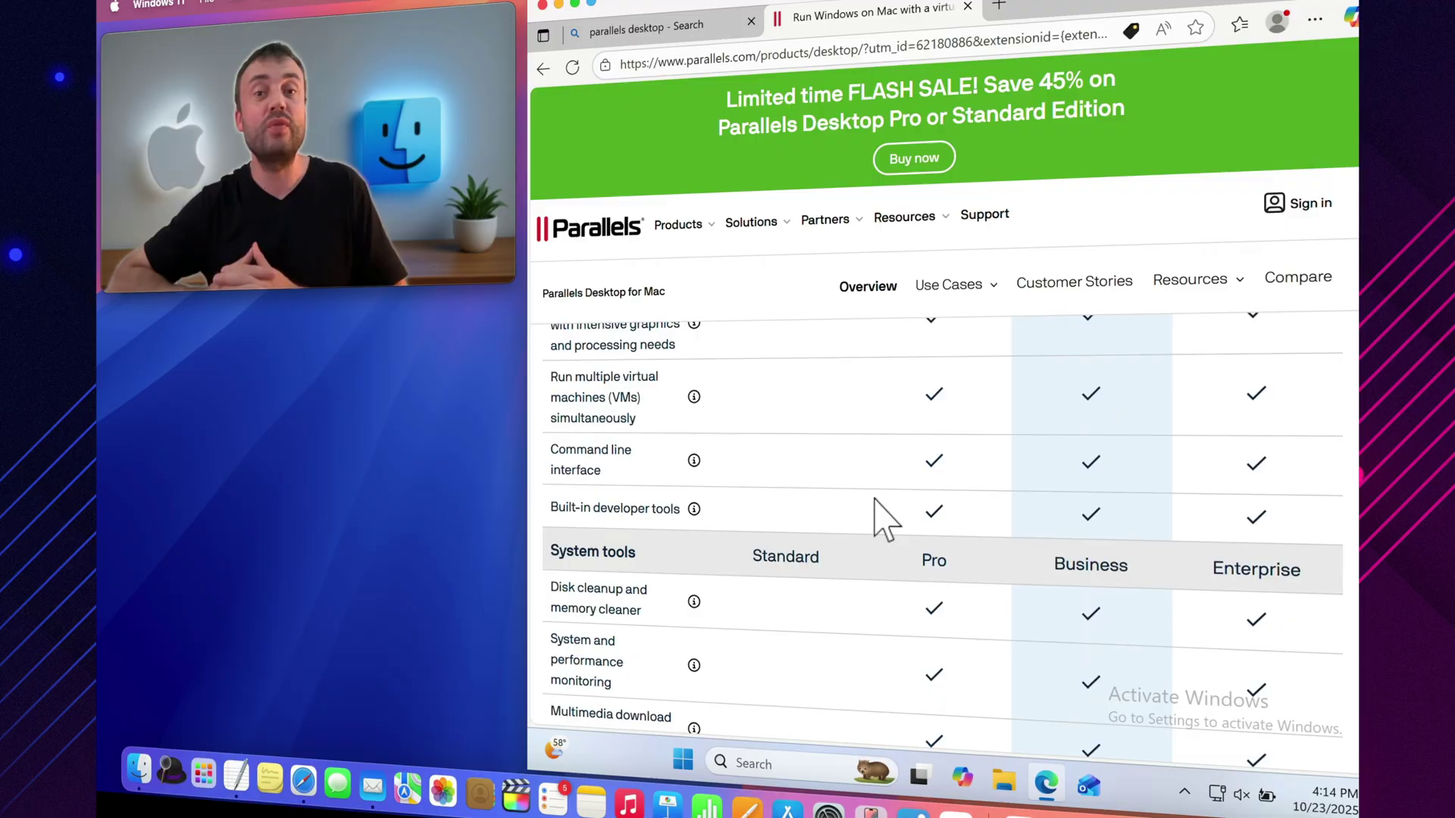
pyautogui.scroll(-2, 881, 518)
pyautogui.scroll(-2, 884, 521)
pyautogui.scroll(-2, 884, 521)
pyautogui.scroll(-2, 885, 520)
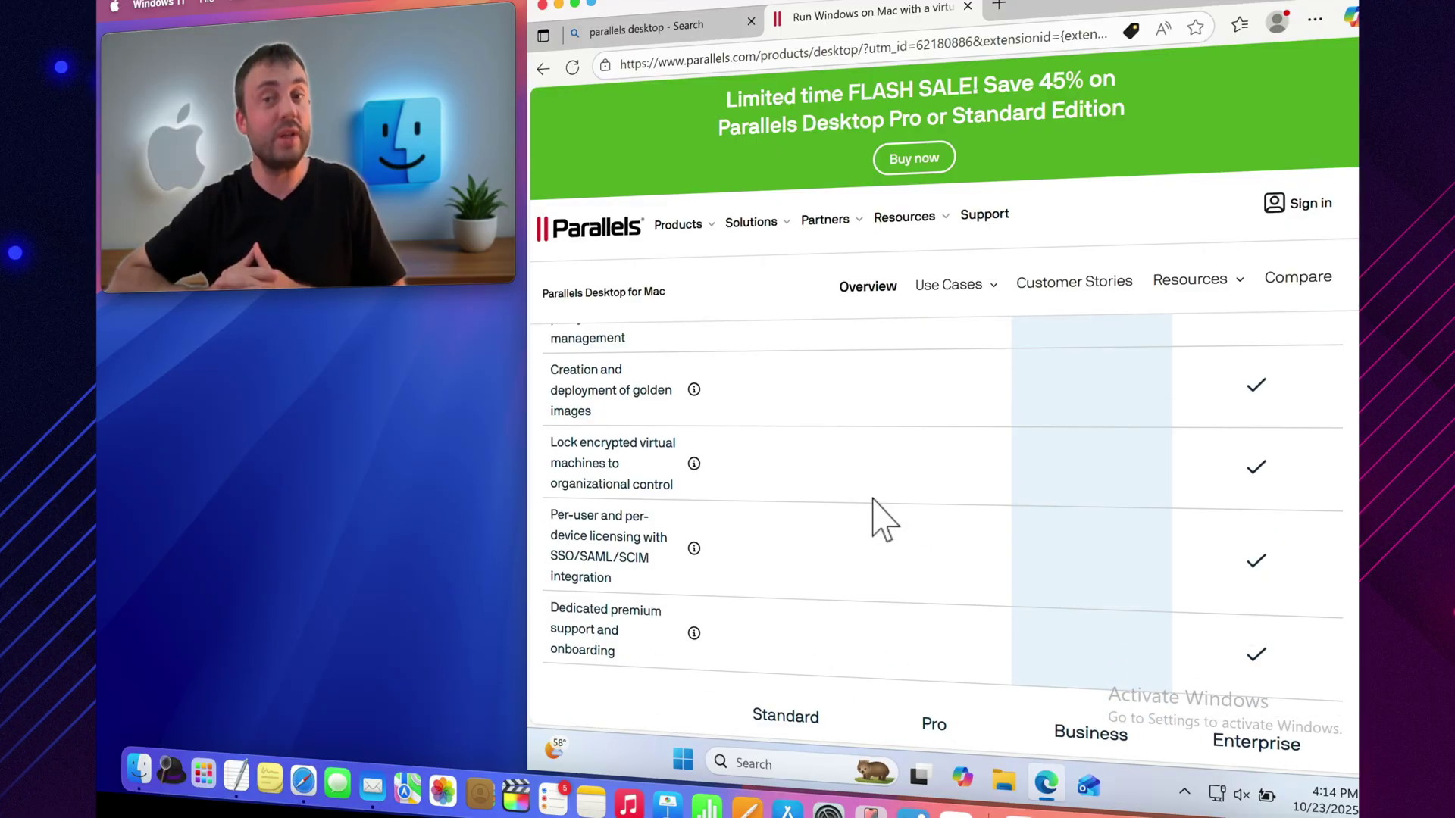
pyautogui.scroll(-2, 885, 521)
pyautogui.scroll(-1, 885, 521)
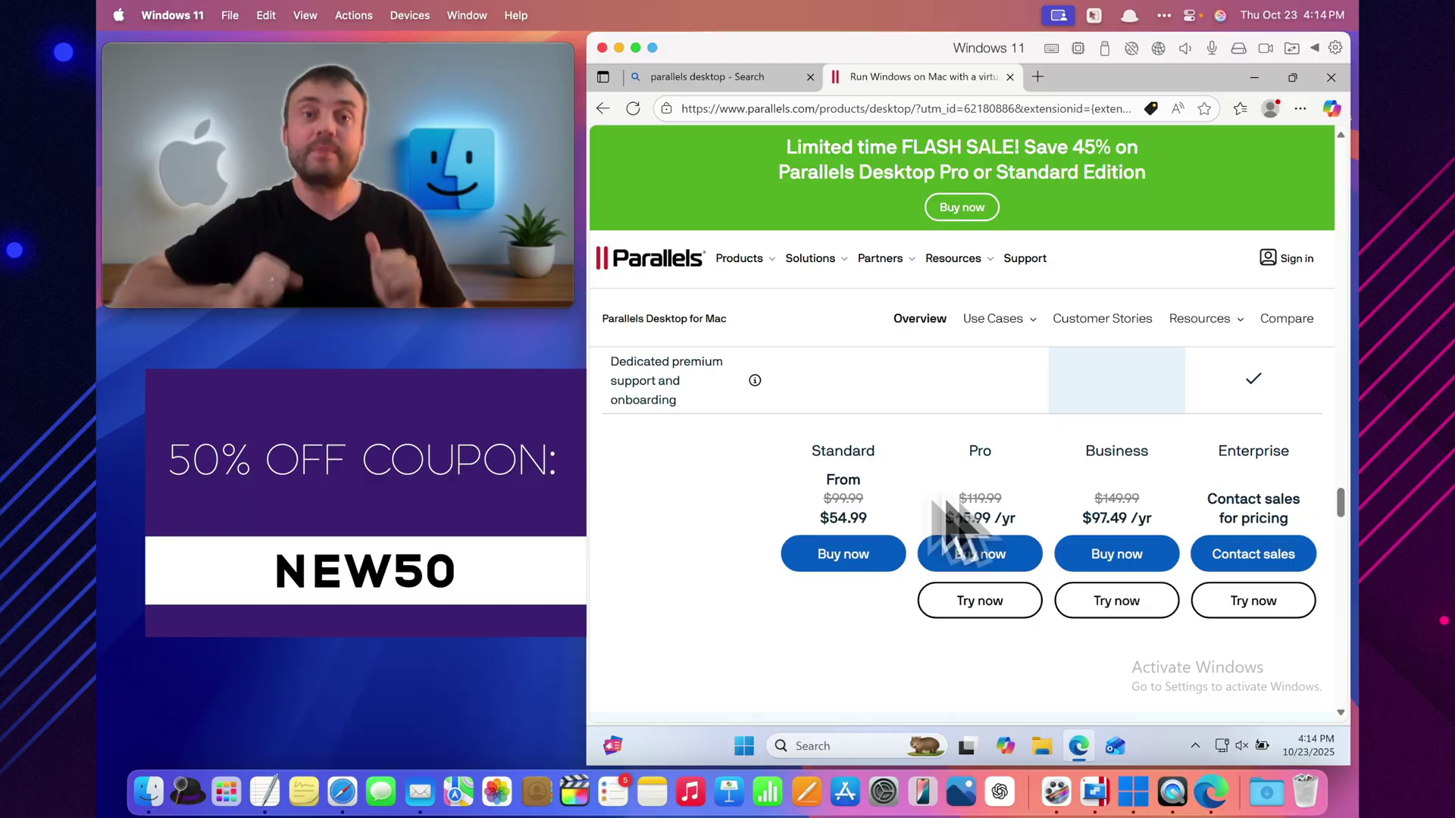
pyautogui.scroll(-2, 939, 521)
pyautogui.scroll(-2, 938, 521)
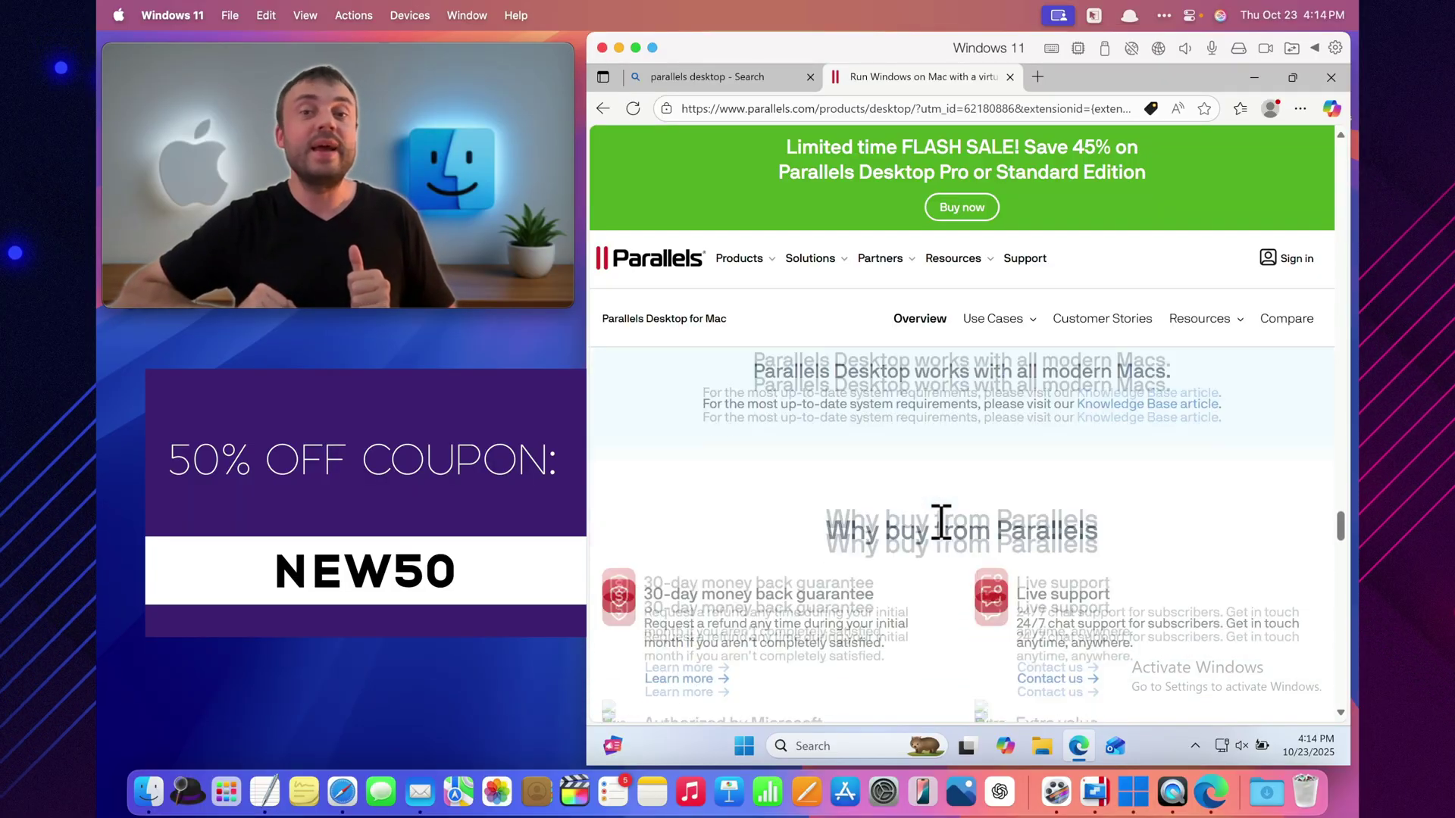
pyautogui.scroll(-2, 939, 535)
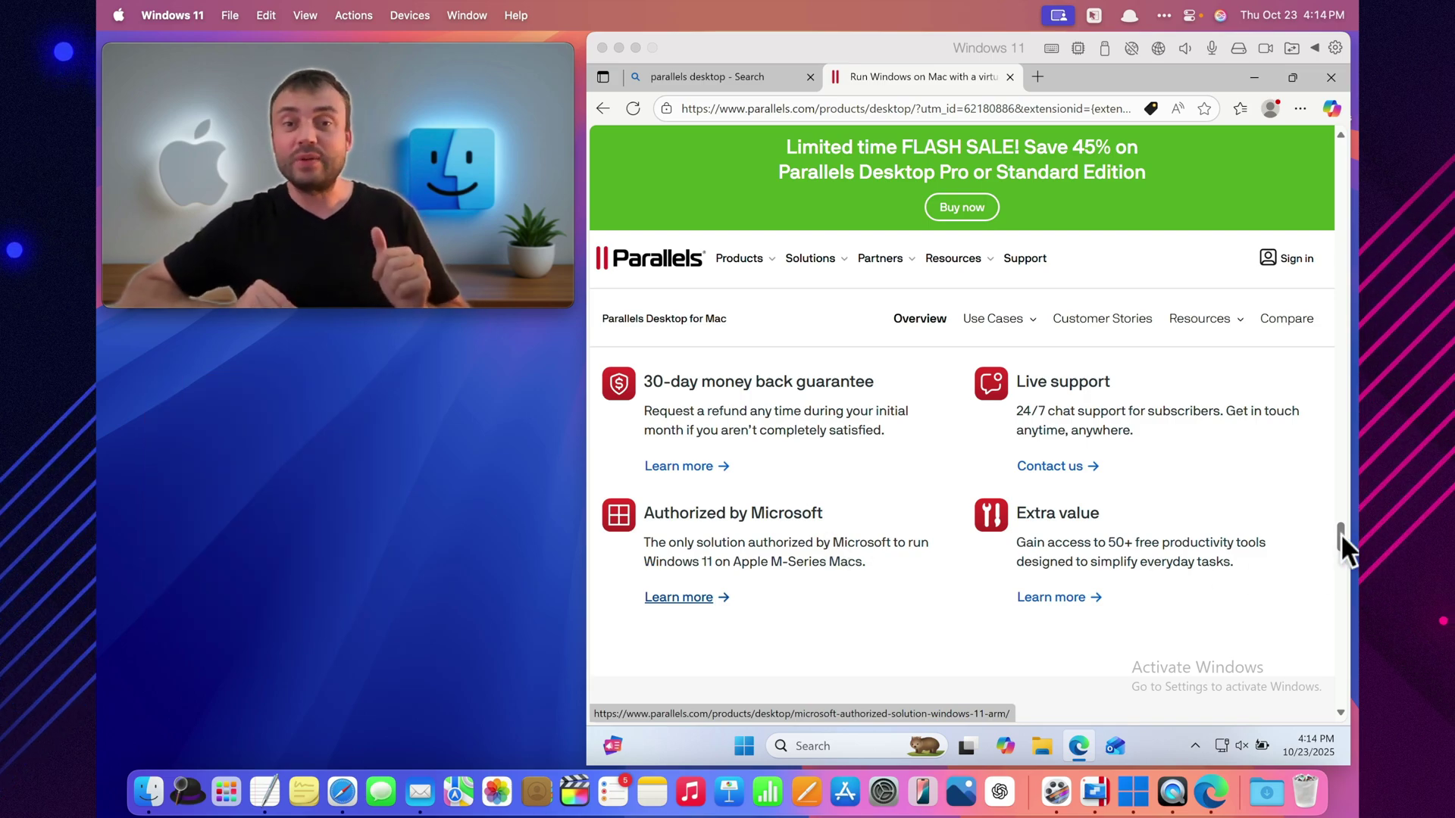
pyautogui.moveTo(1341, 534)
pyautogui.mouseDown()
pyautogui.moveTo(1341, 611)
pyautogui.moveTo(1338, 347)
pyautogui.mouseUp()
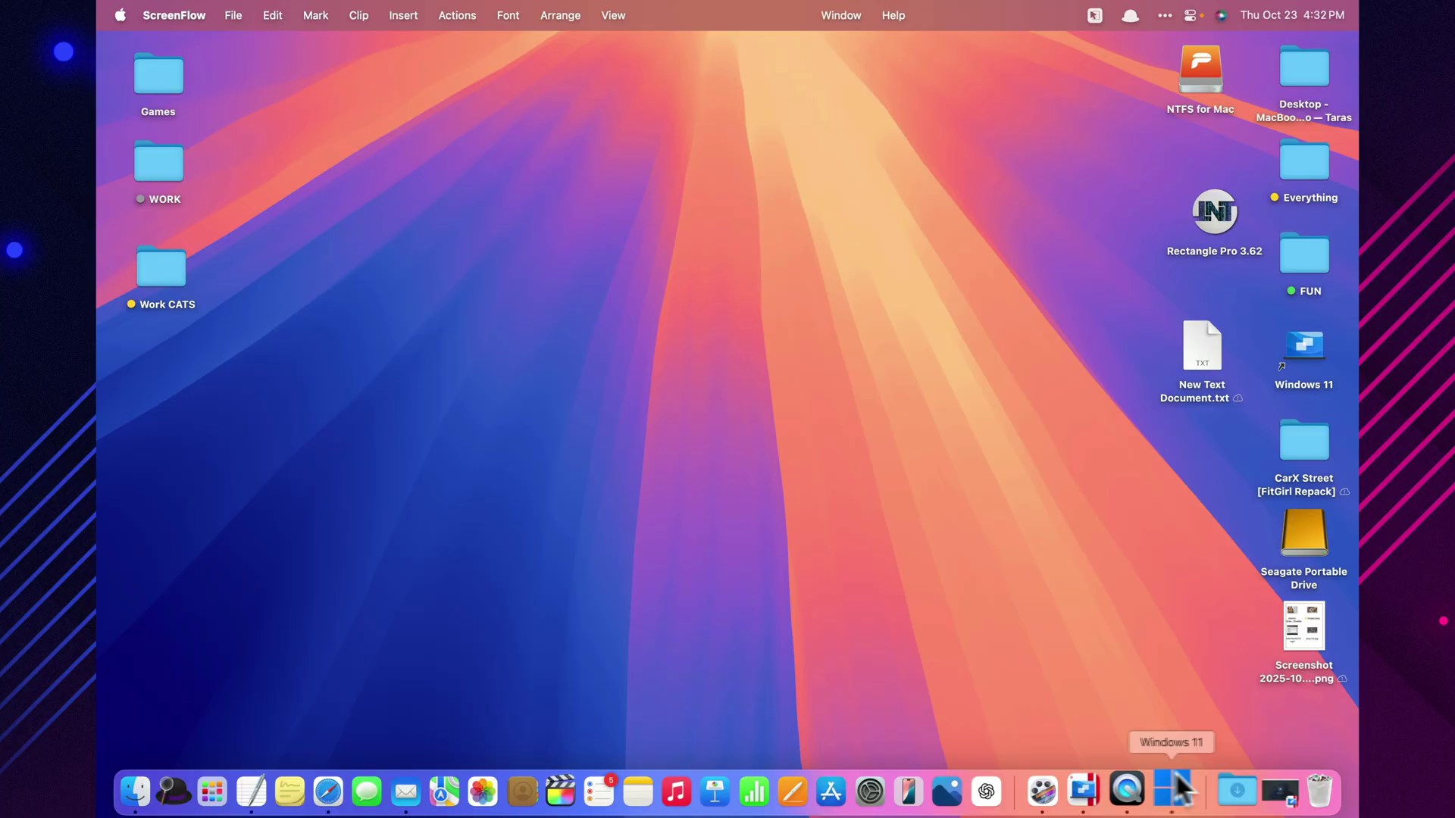
# Resume the suspended Windows 11 machine and view its list of sendable keyboard shortcuts
pyautogui.click(1255, 779)
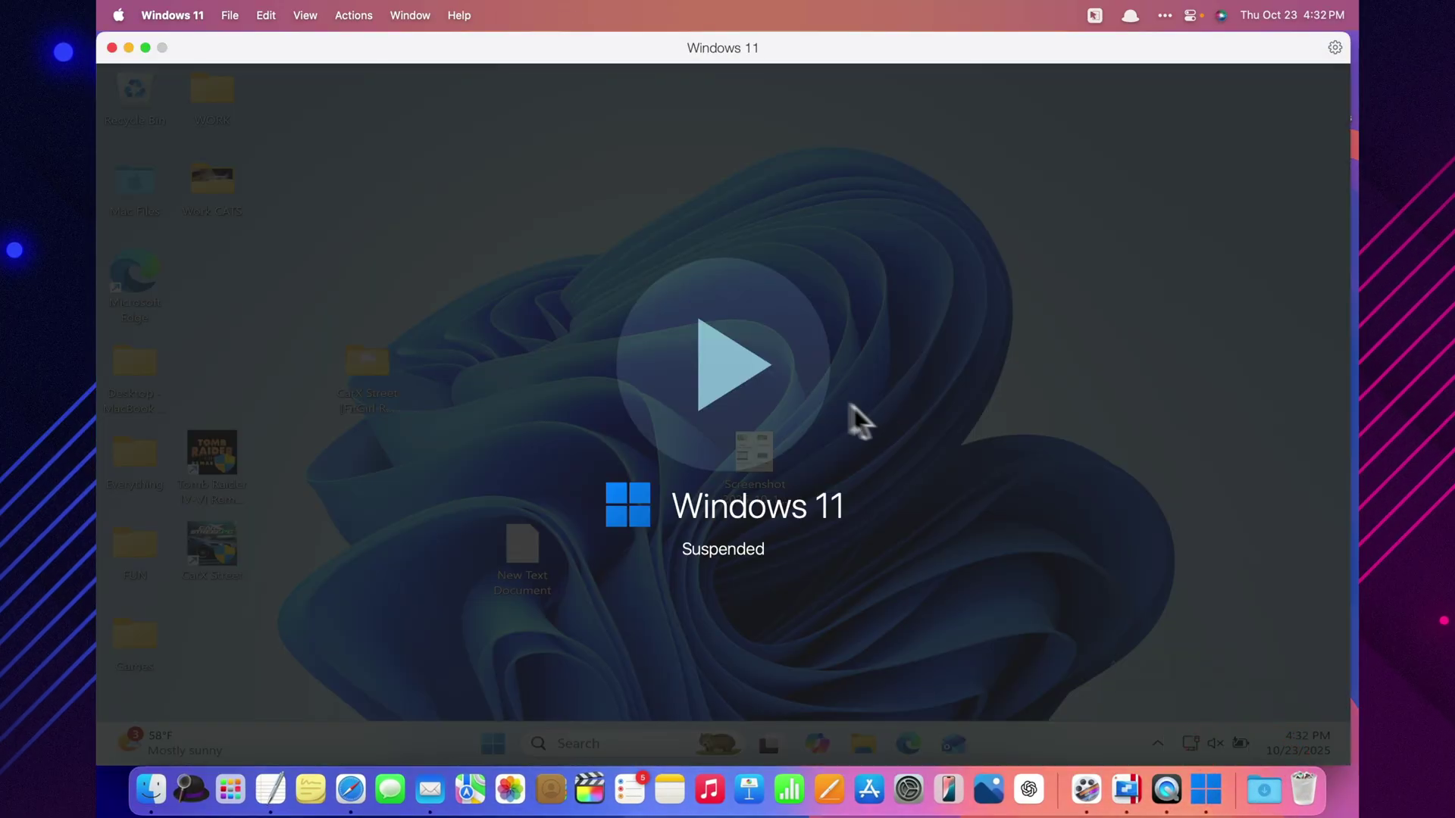
pyautogui.click(752, 372)
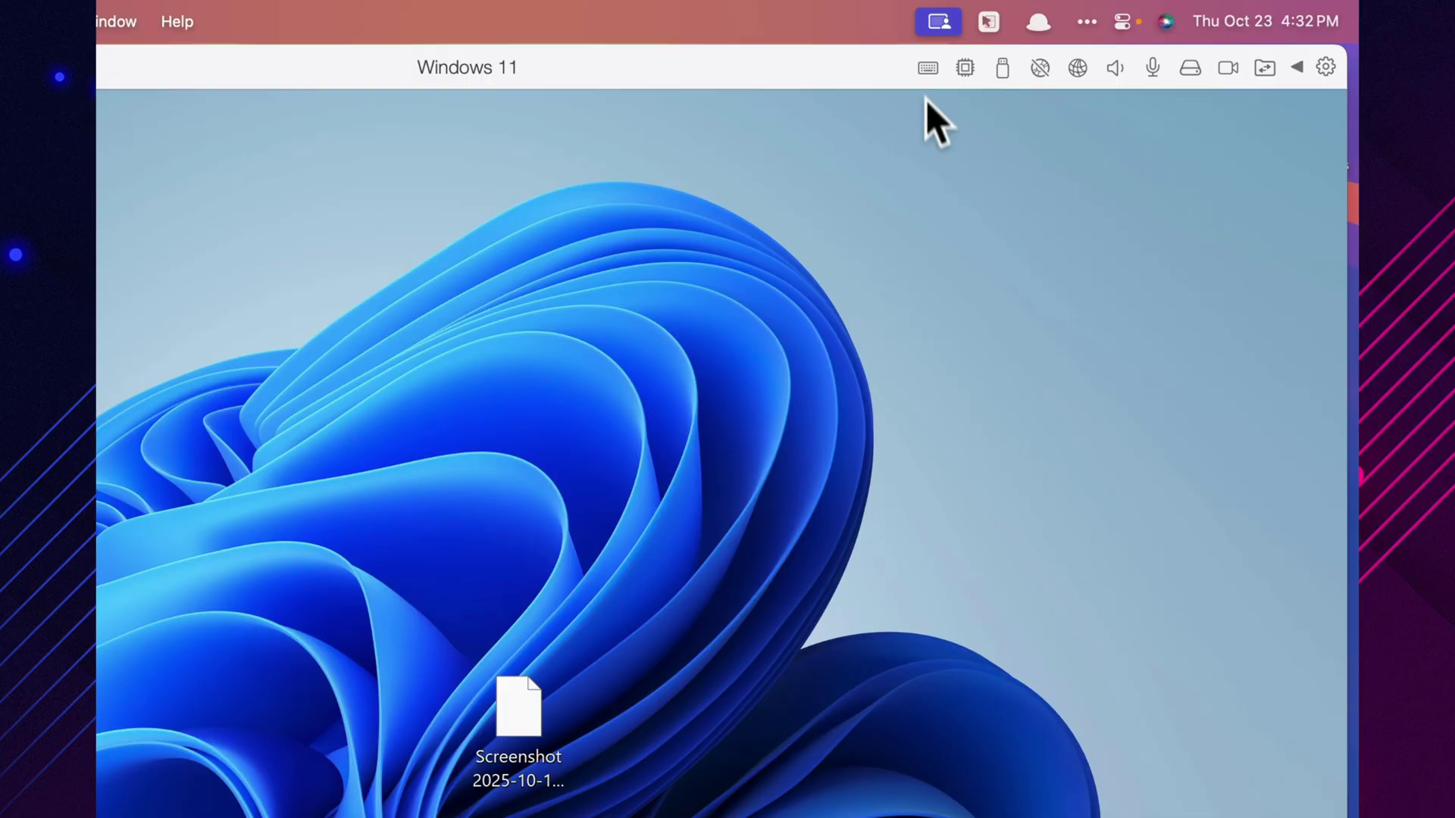
pyautogui.click(924, 72)
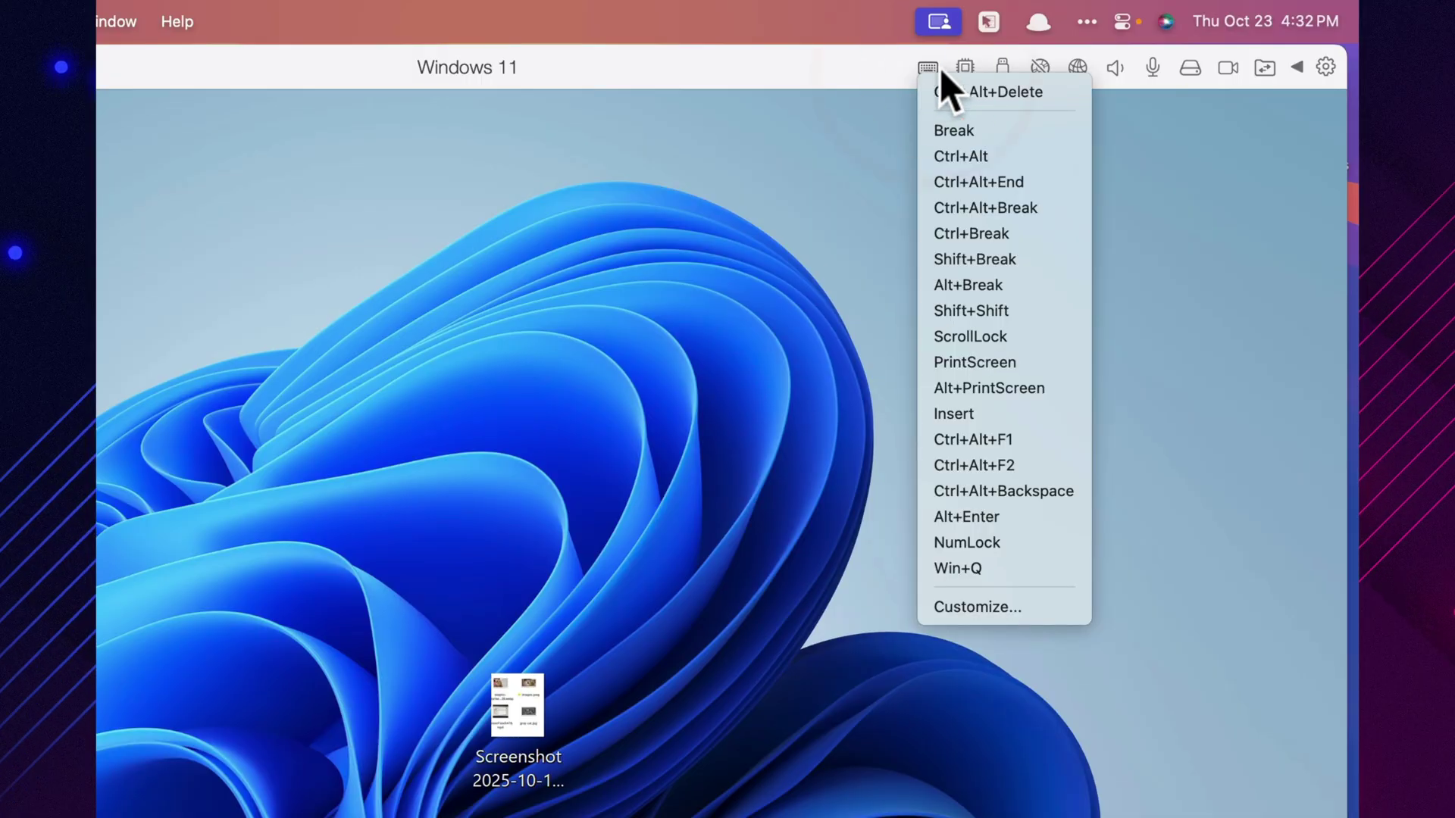
pyautogui.click(959, 67)
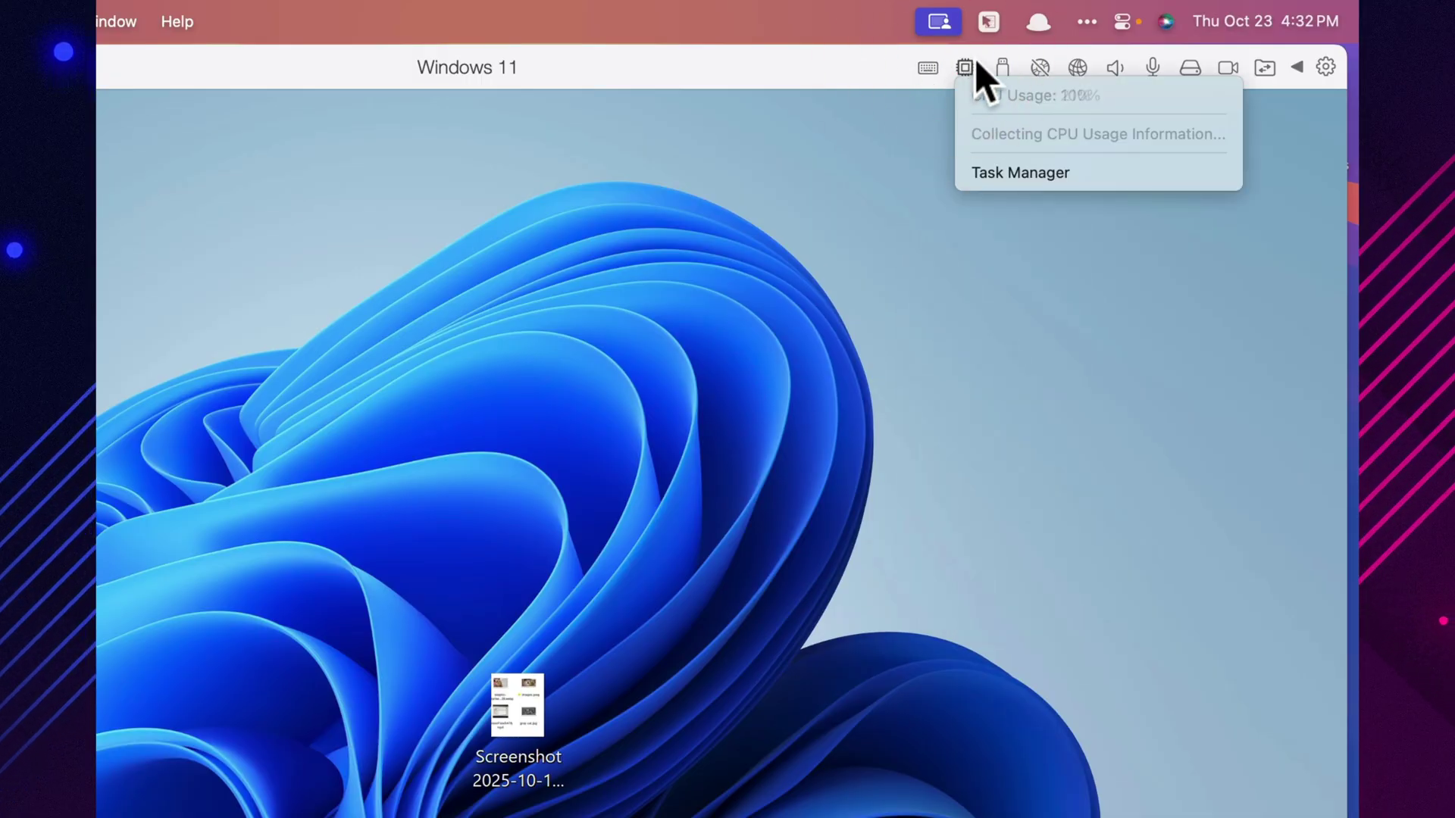
# Check the machine's CPU usage, connectable USB devices, network options and disk space options
pyautogui.click(988, 68)
pyautogui.click(1001, 65)
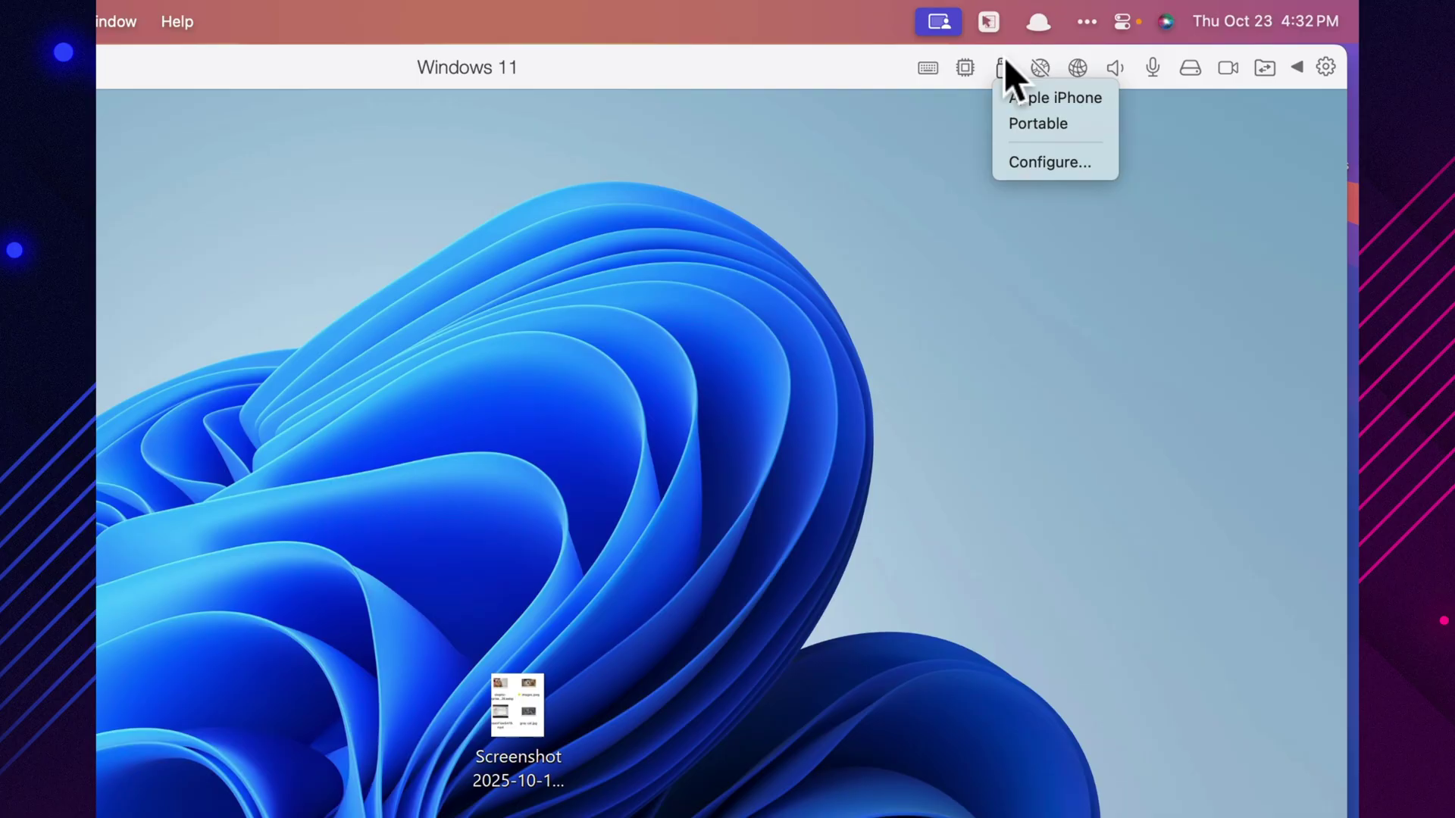
pyautogui.click(1083, 66)
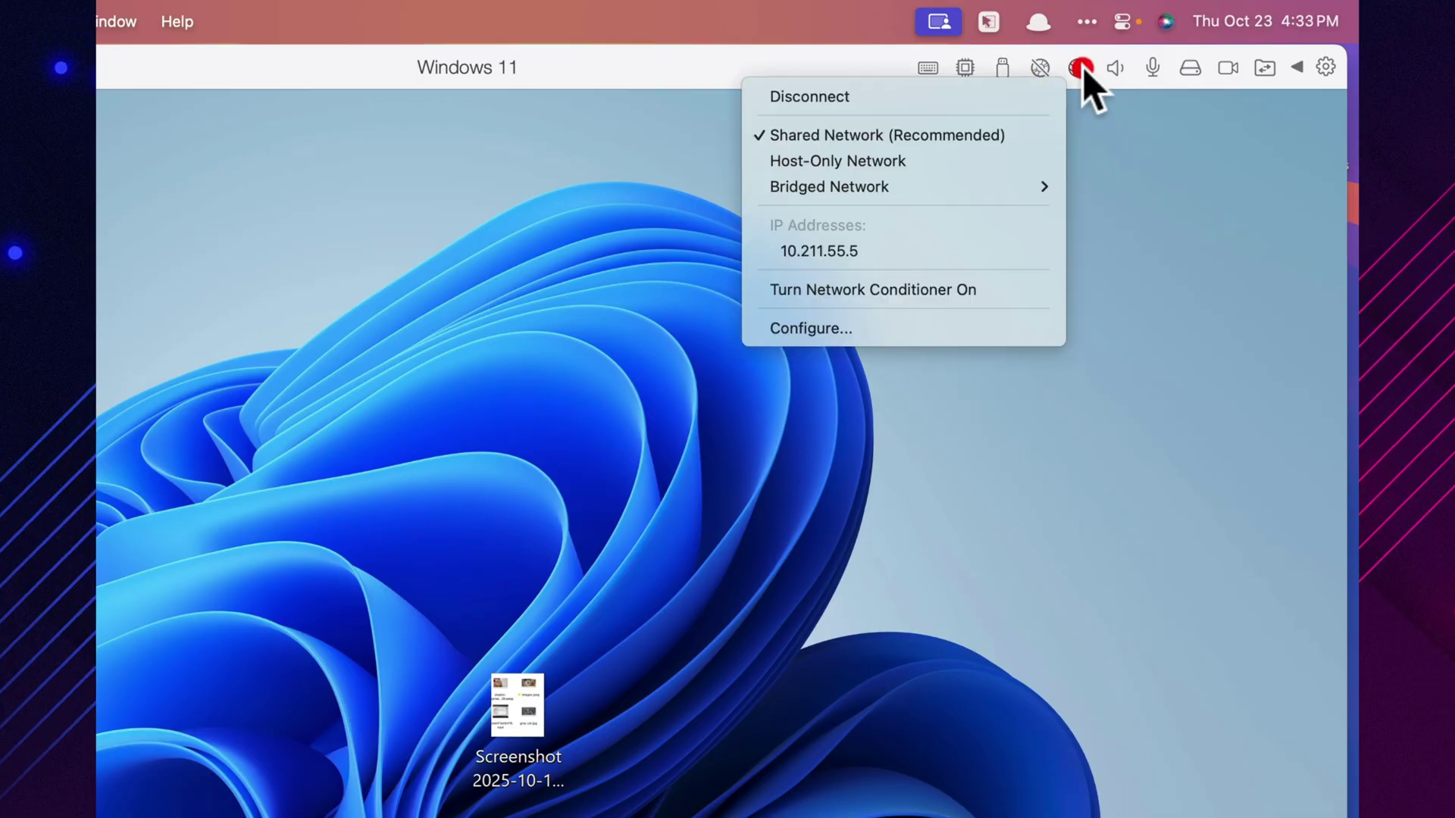
pyautogui.click(1187, 70)
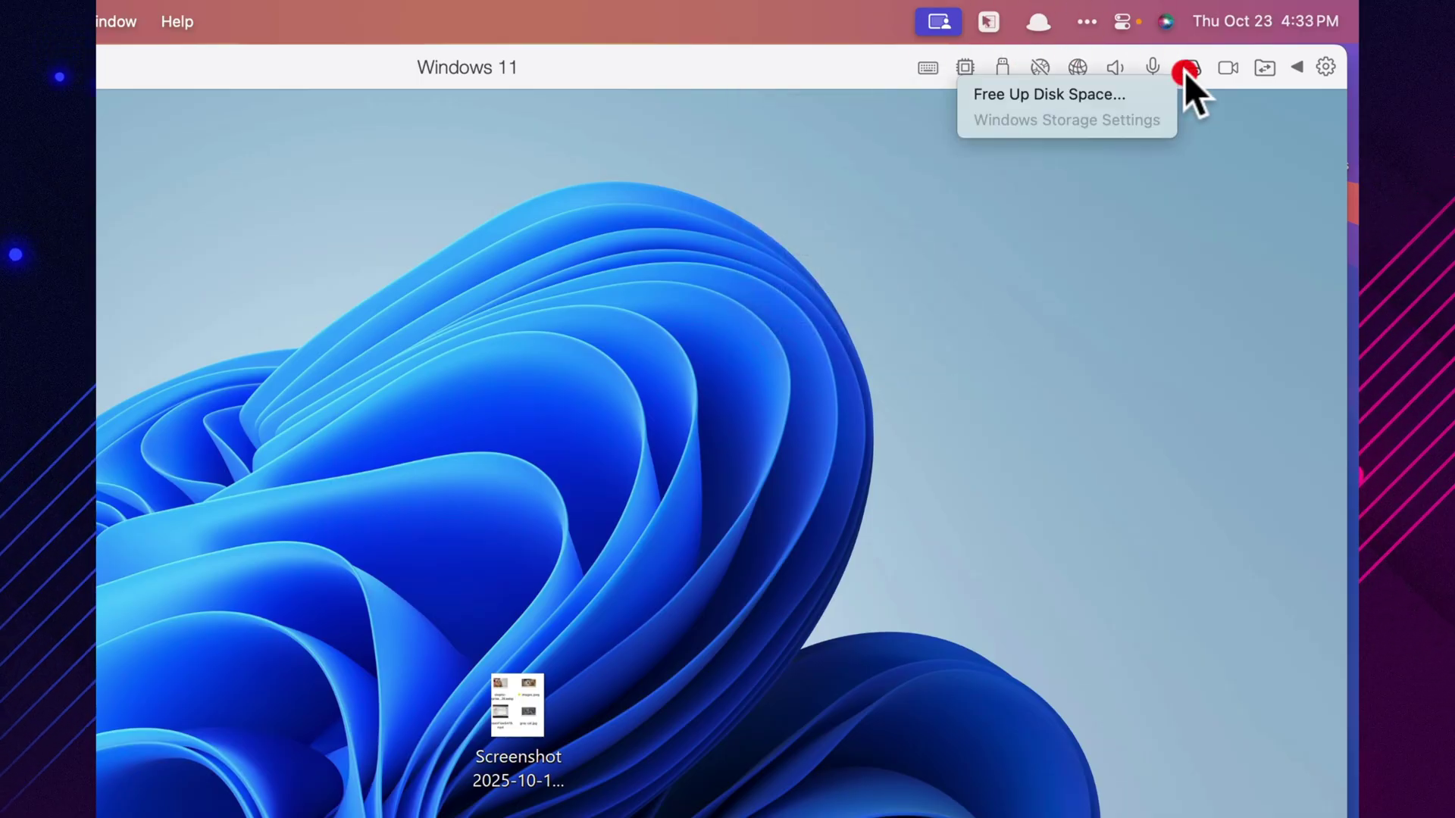
# Open and close the Windows 11 Hardware configuration window, then open the Windows 11 menu-bar menu
pyautogui.click(1326, 68)
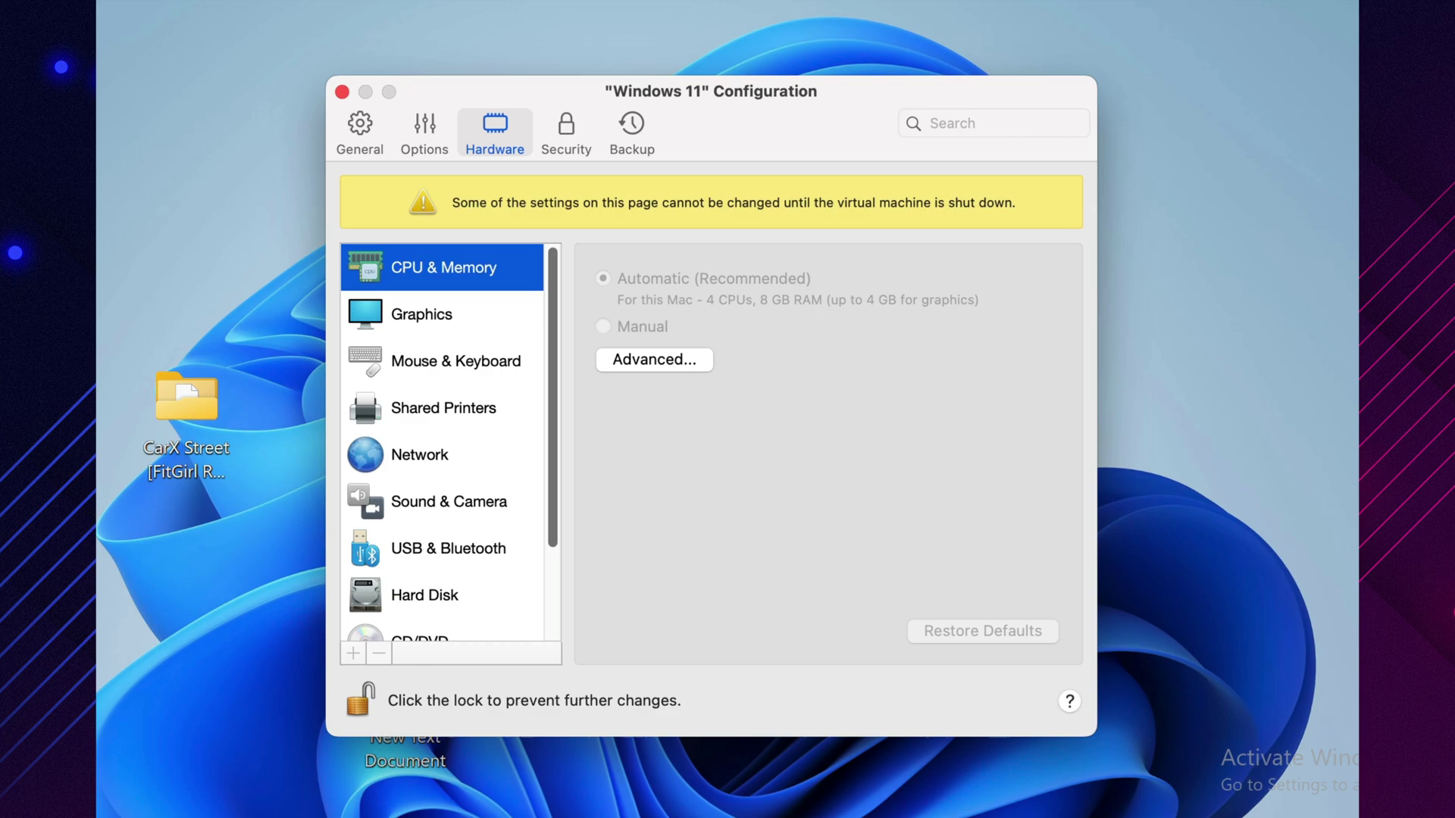
pyautogui.moveTo(541, 302)
pyautogui.mouseDown()
pyautogui.moveTo(549, 501)
pyautogui.moveTo(529, 293)
pyautogui.moveTo(553, 222)
pyautogui.mouseUp()
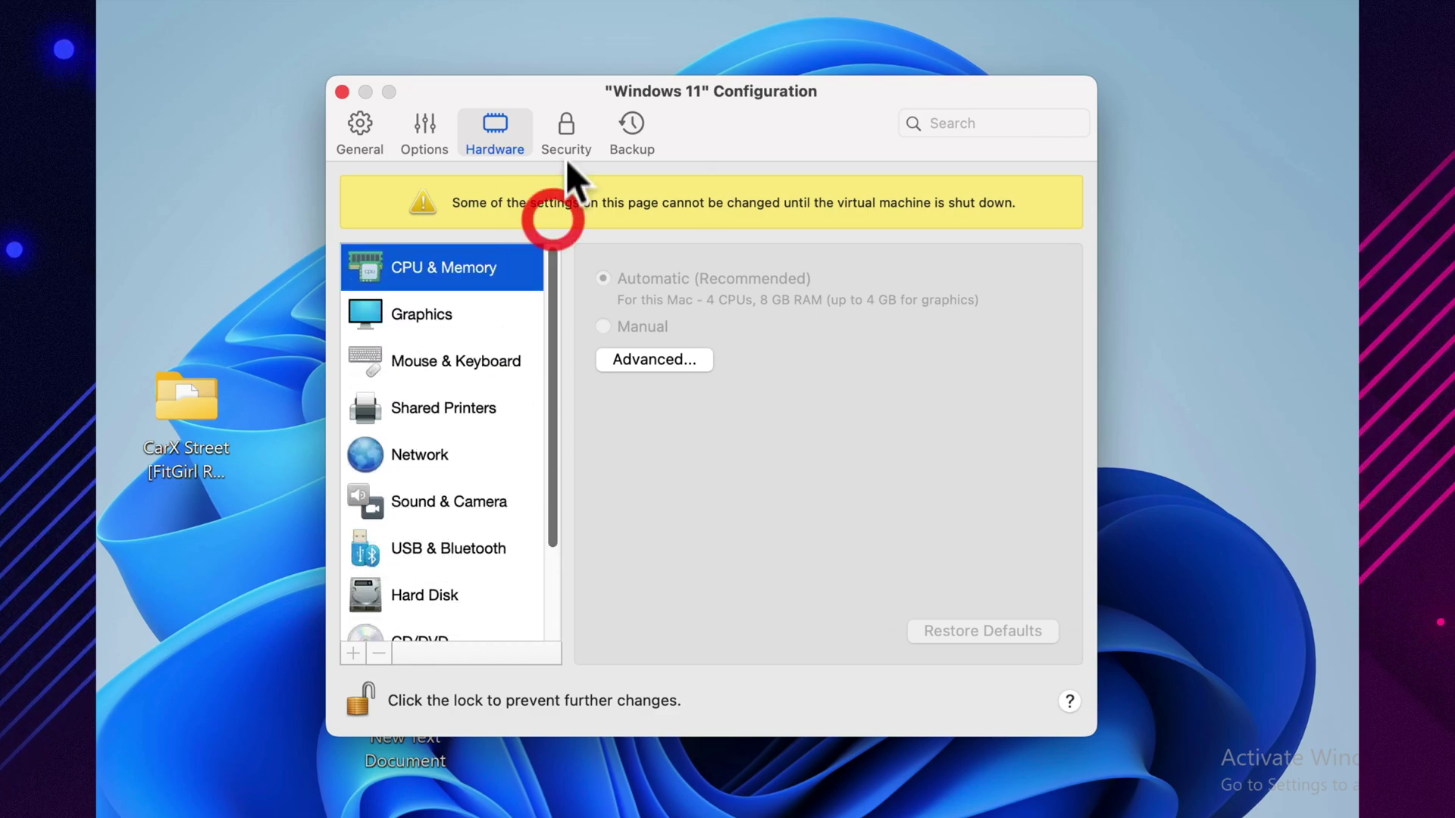
pyautogui.click(342, 91)
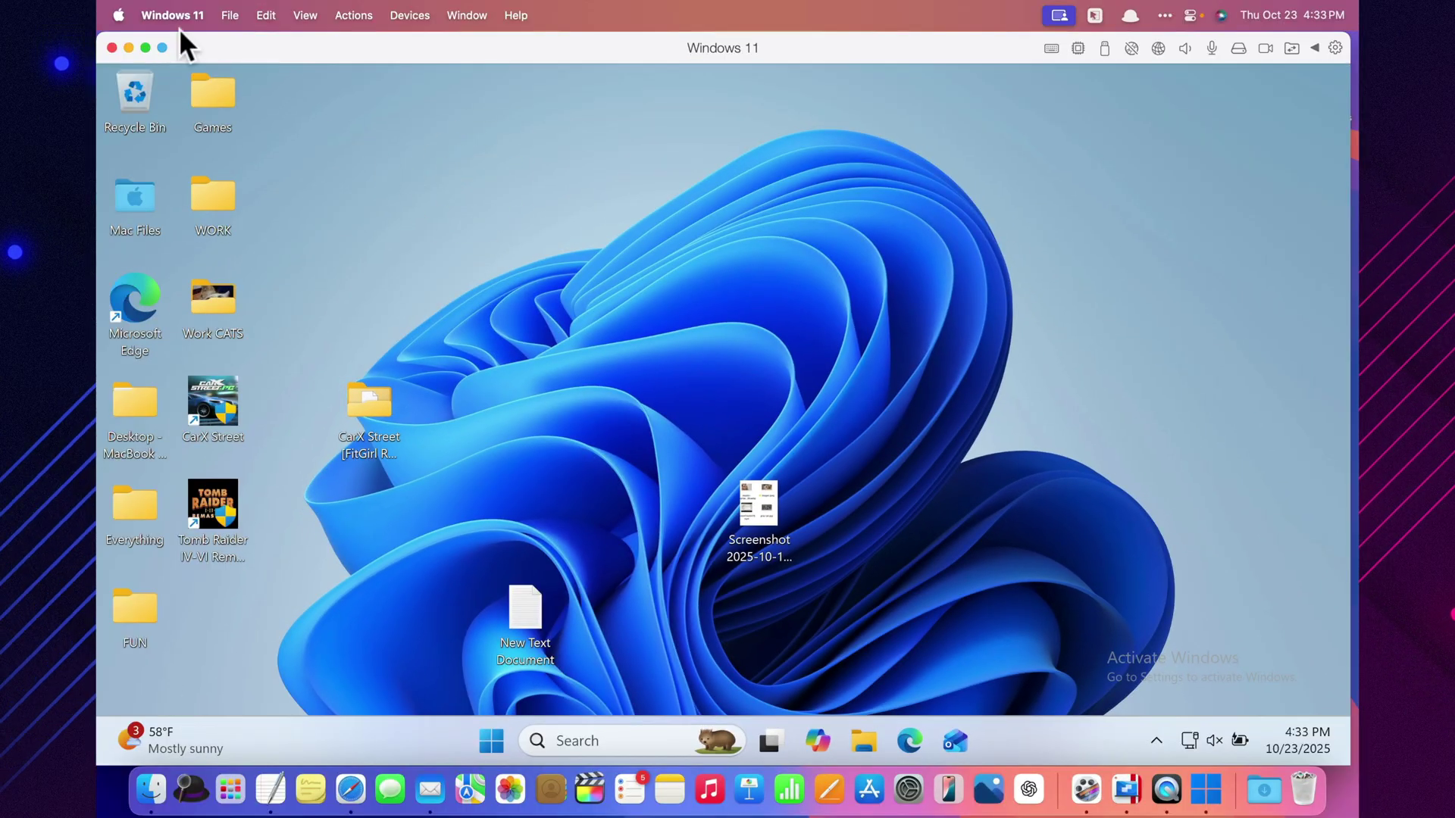
pyautogui.click(179, 16)
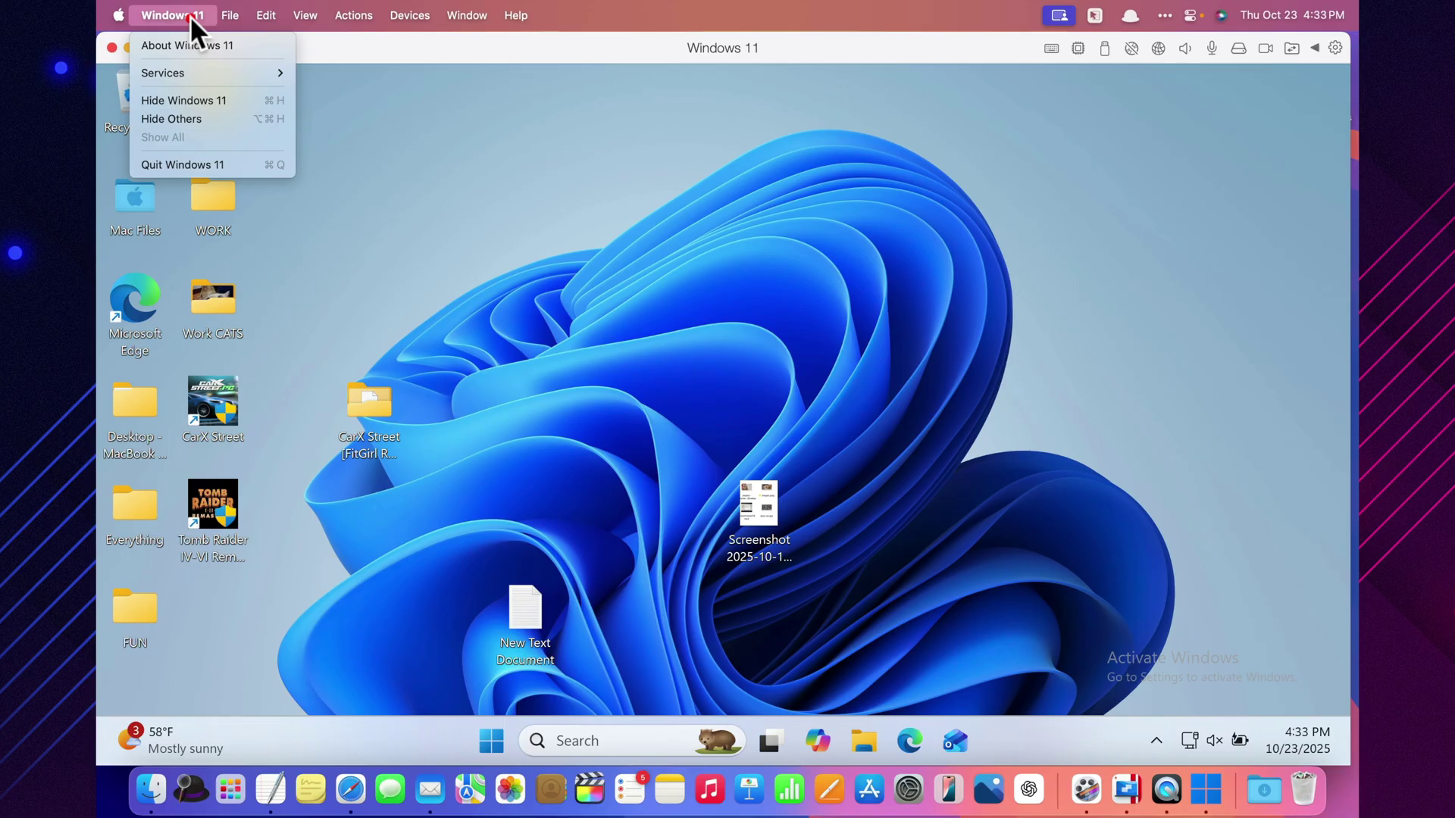